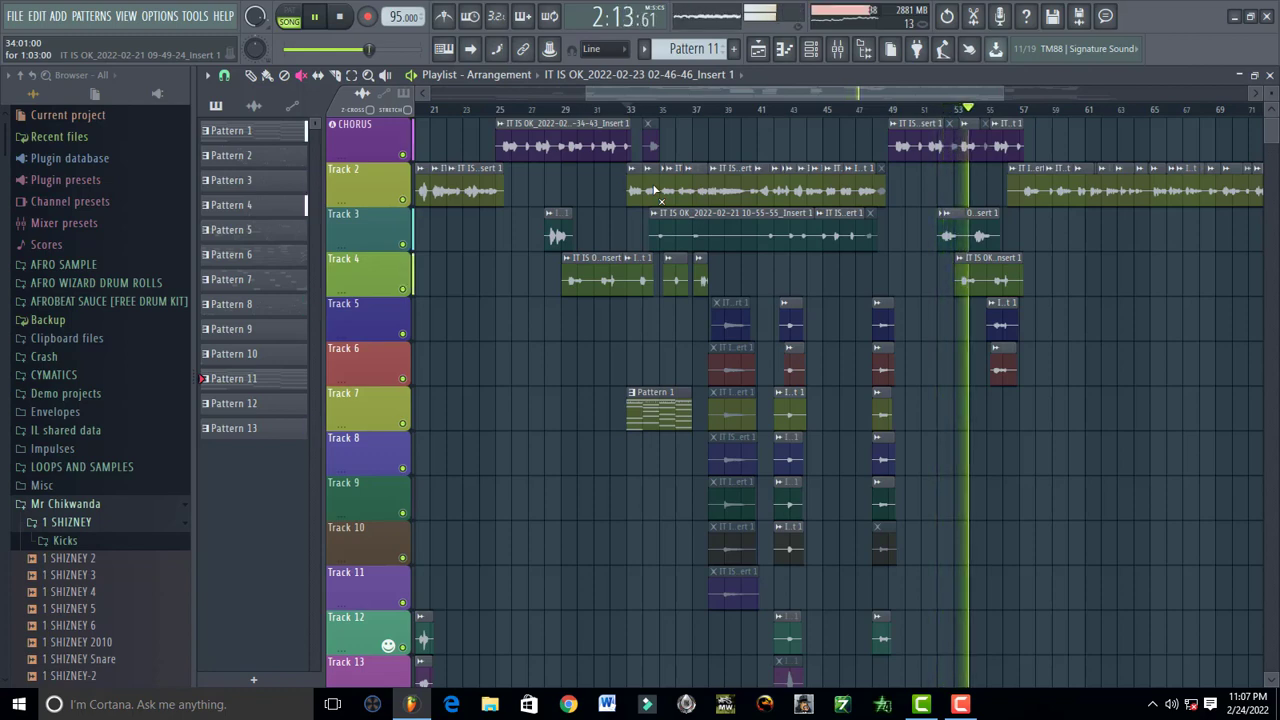
- Stop playback, glance at the mixer, and play the verse section of the playlist arrangement from bar 33
key("space")
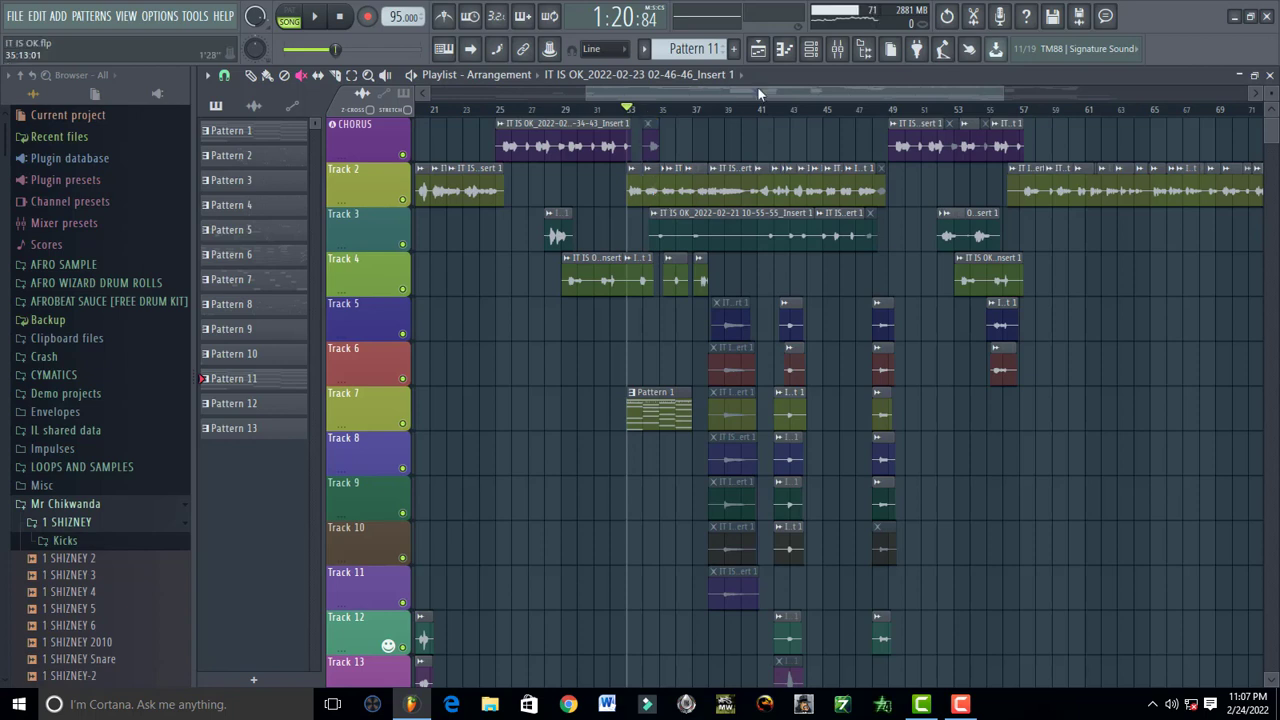
left_click(838, 50)
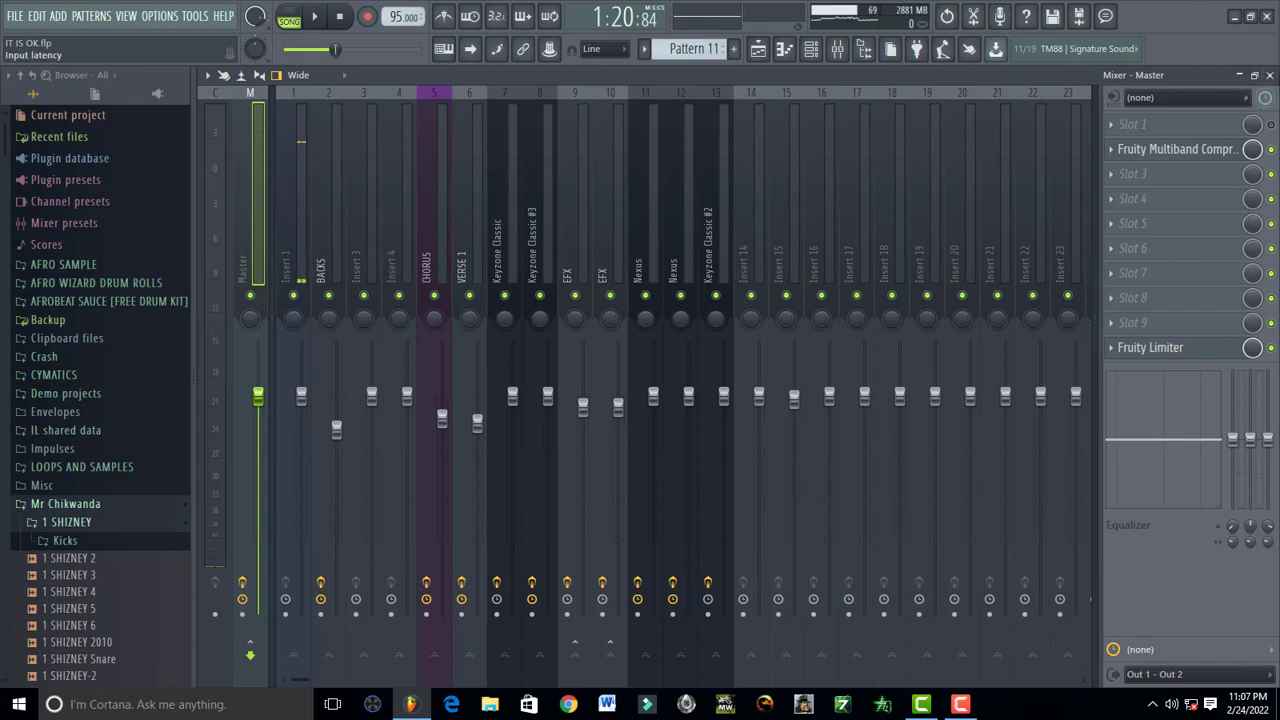
key("F5")
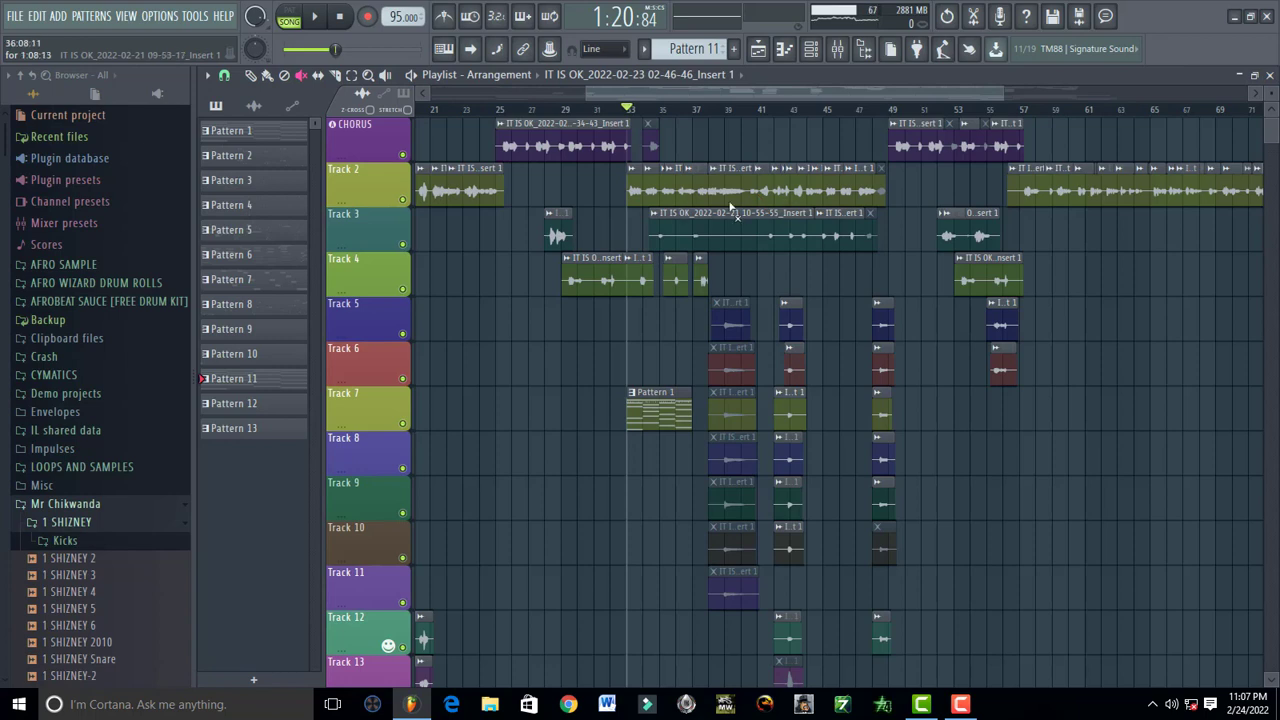
key("space")
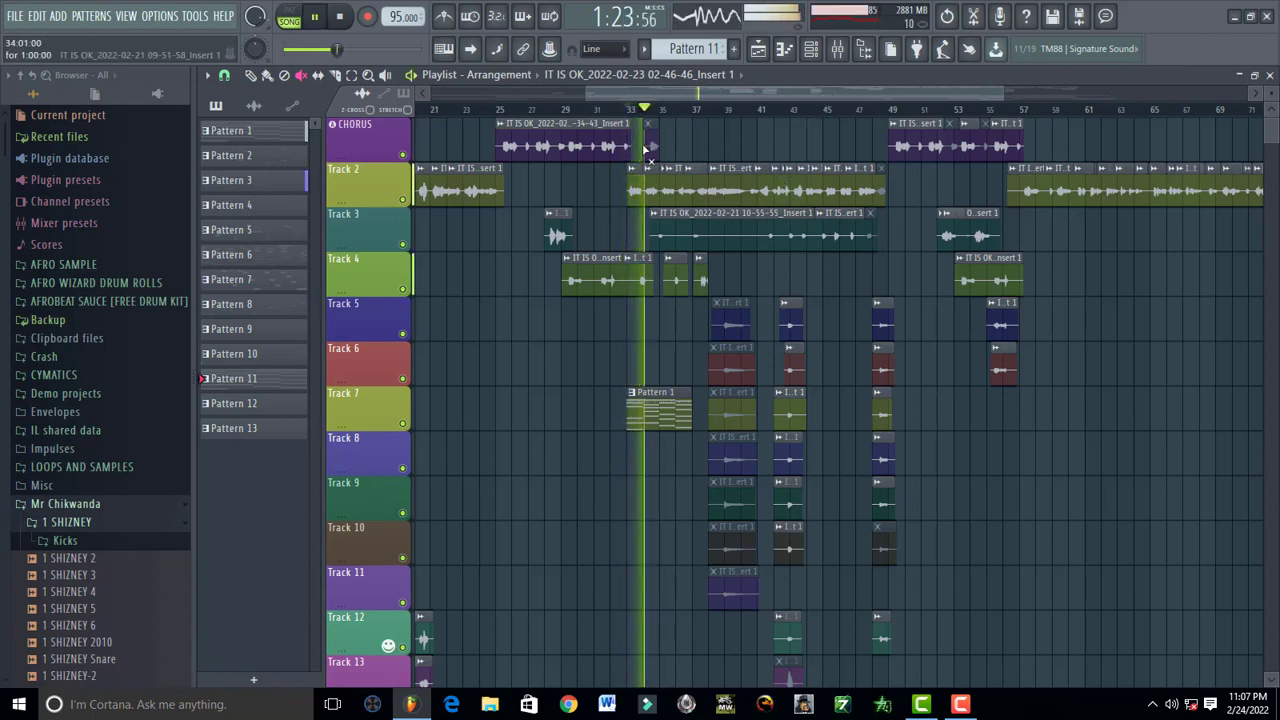
key("space")
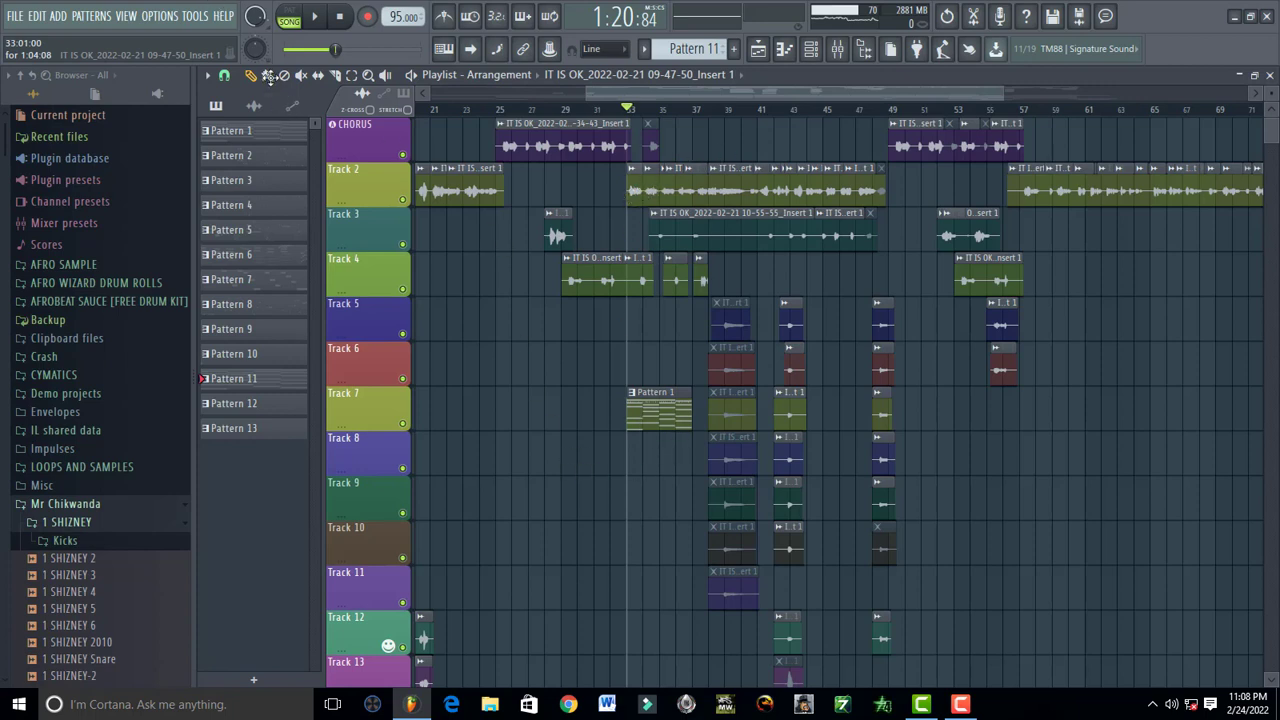
- Check which mixer track the verse vocal clip at bar 33 is routed to, and audition VERSE 1 in solo
double_click(631, 235)
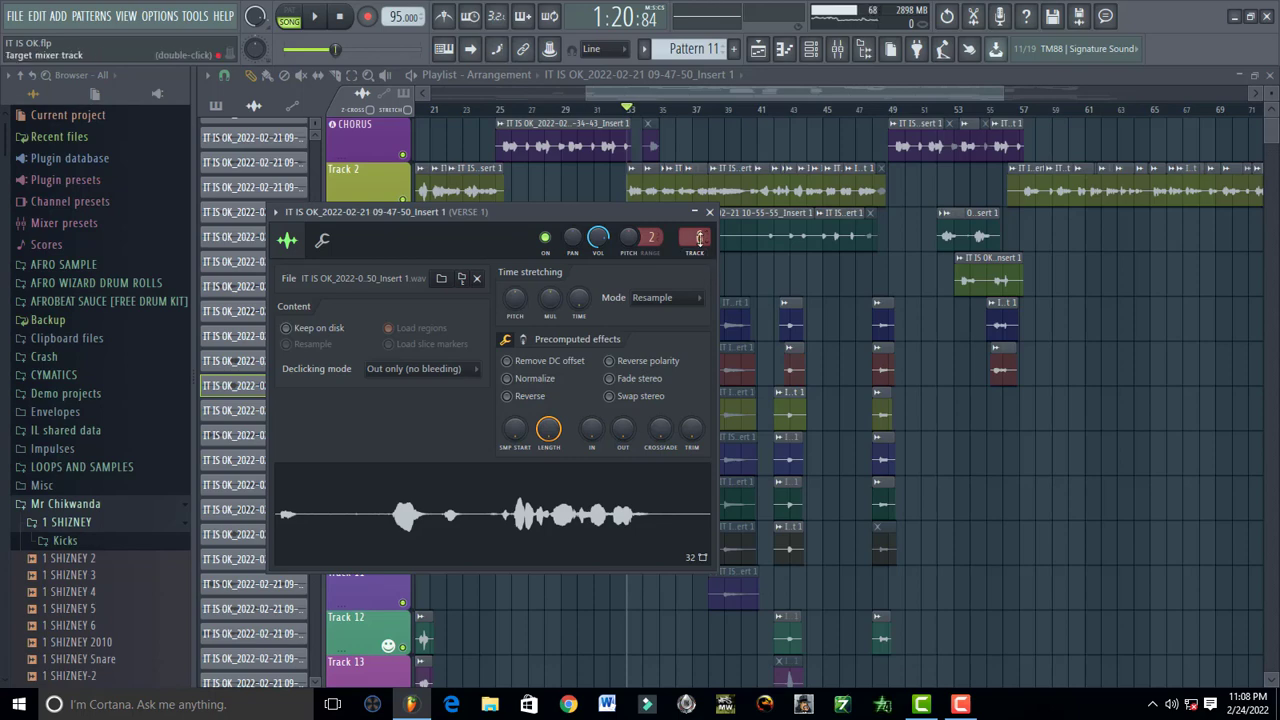
left_click(838, 52)
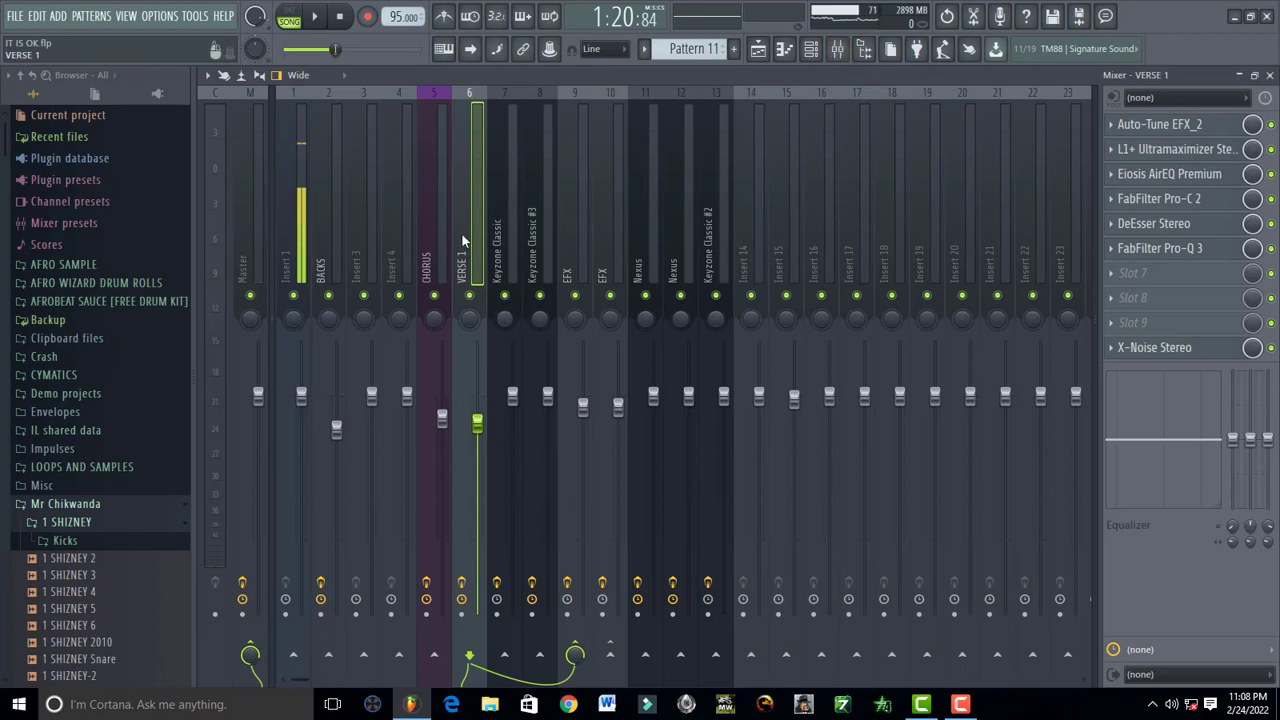
key("space")
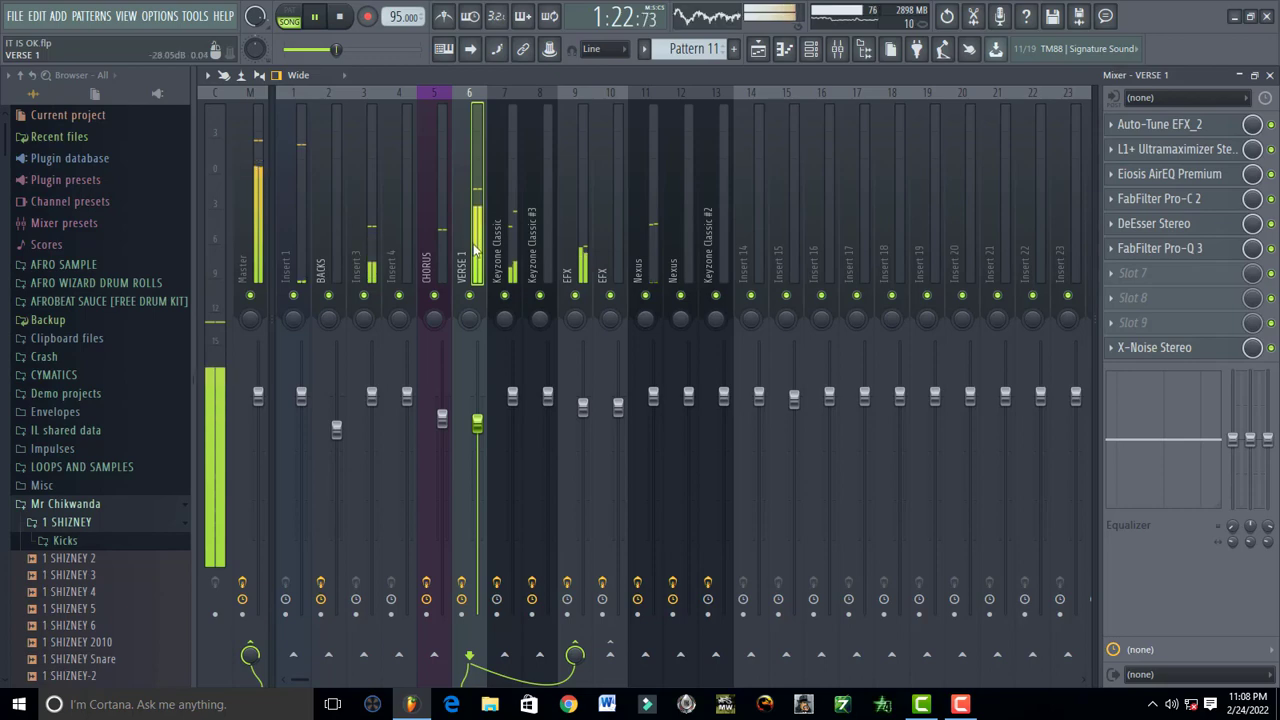
right_click(470, 297)
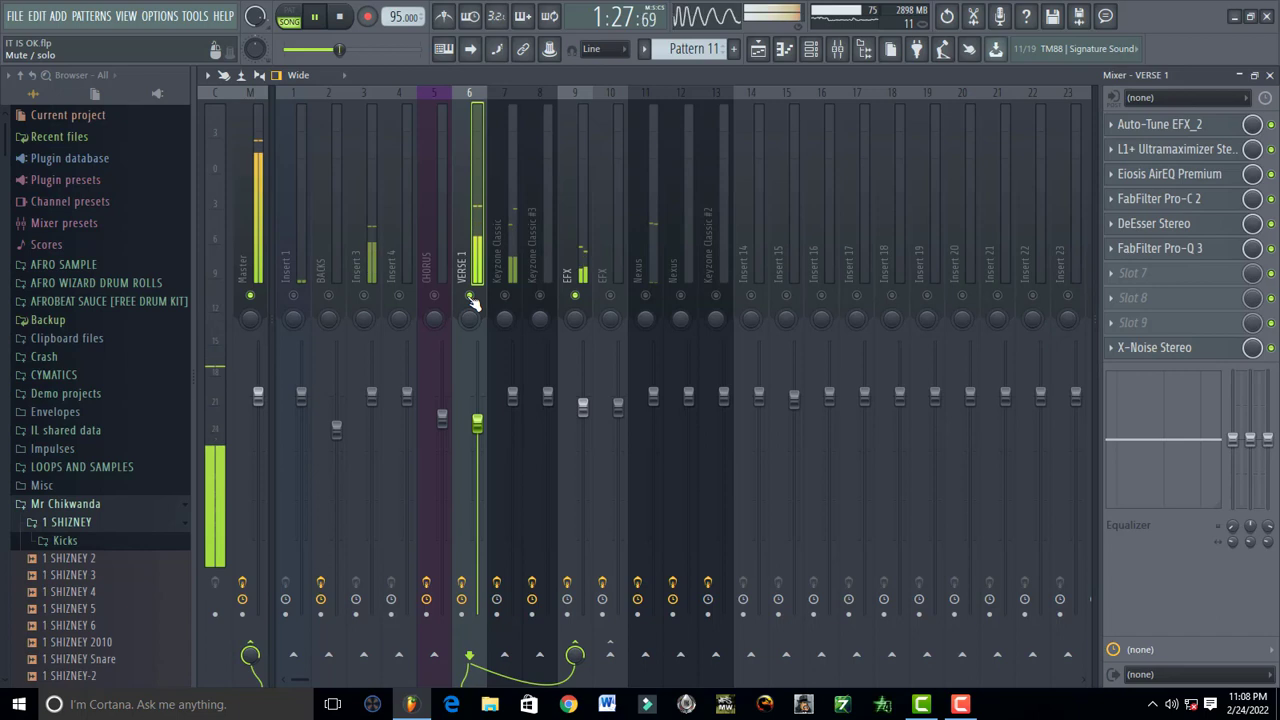
key("space")
right_click(470, 297)
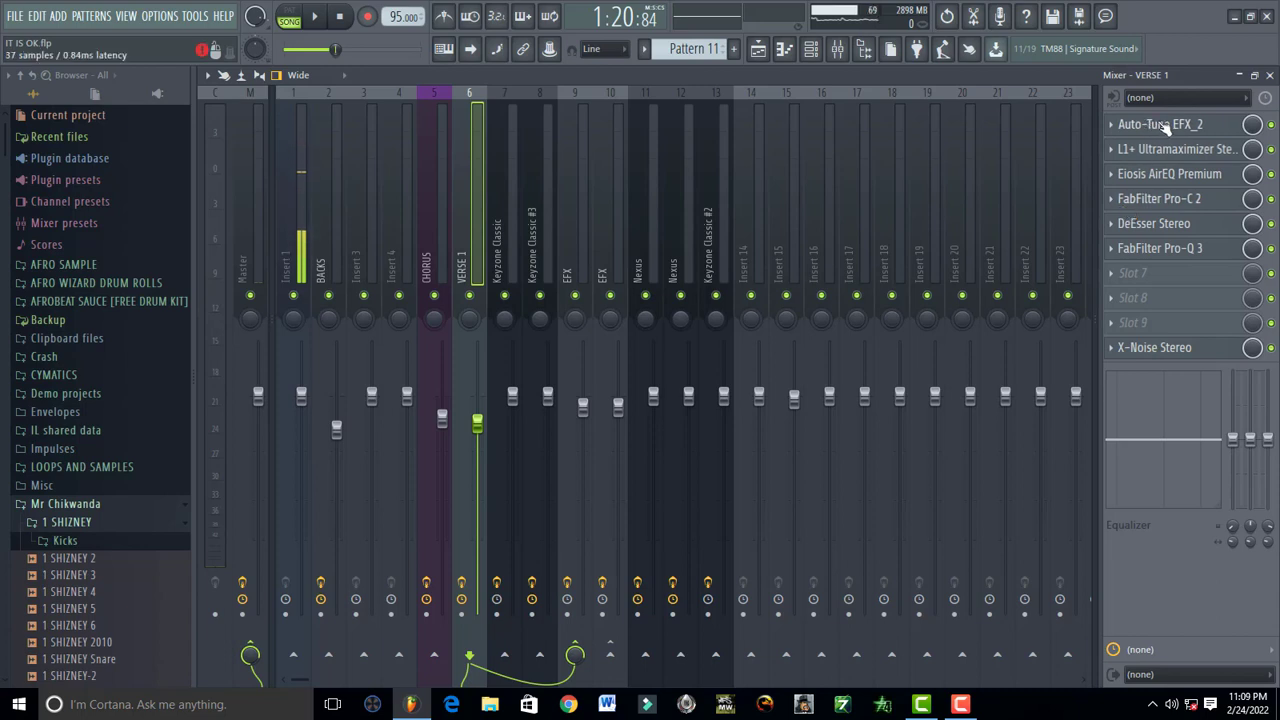
- Review the Auto-Tune EFX_2 settings on VERSE 1, close them, and bring up the L1+ Ultramaximizer Stereo settings
left_click(1165, 124)
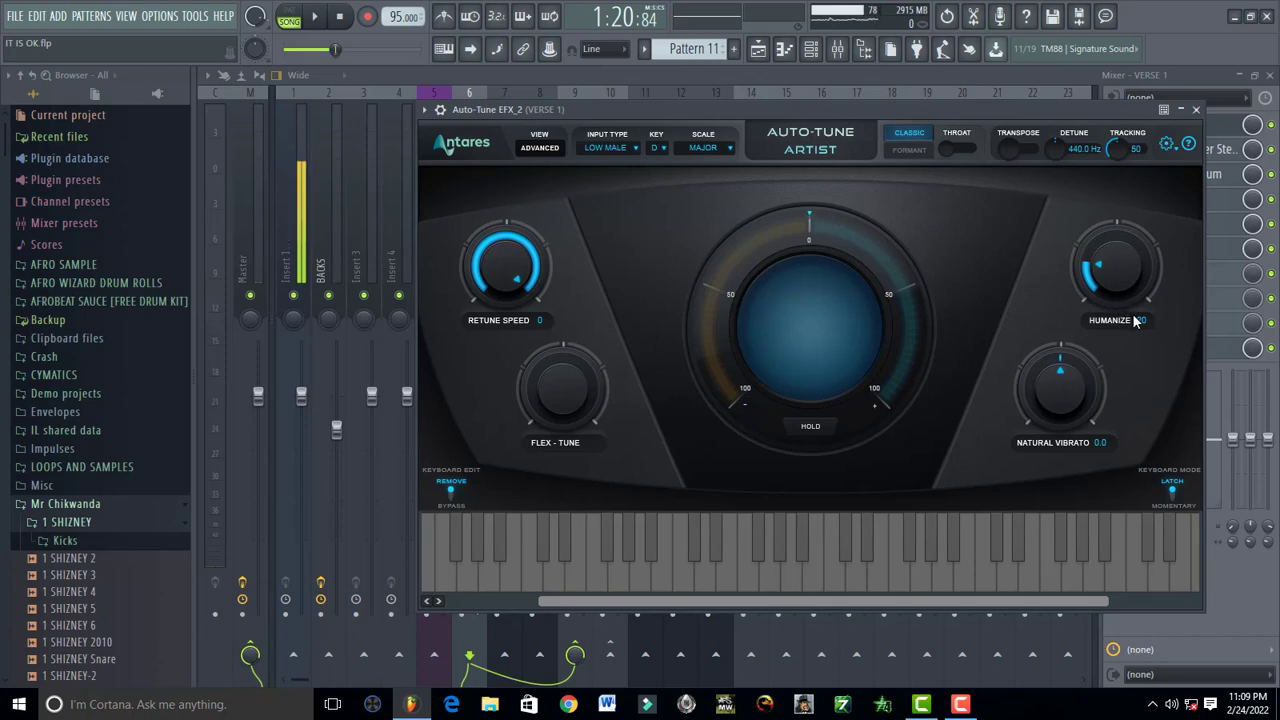
mouse_move(1100, 280)
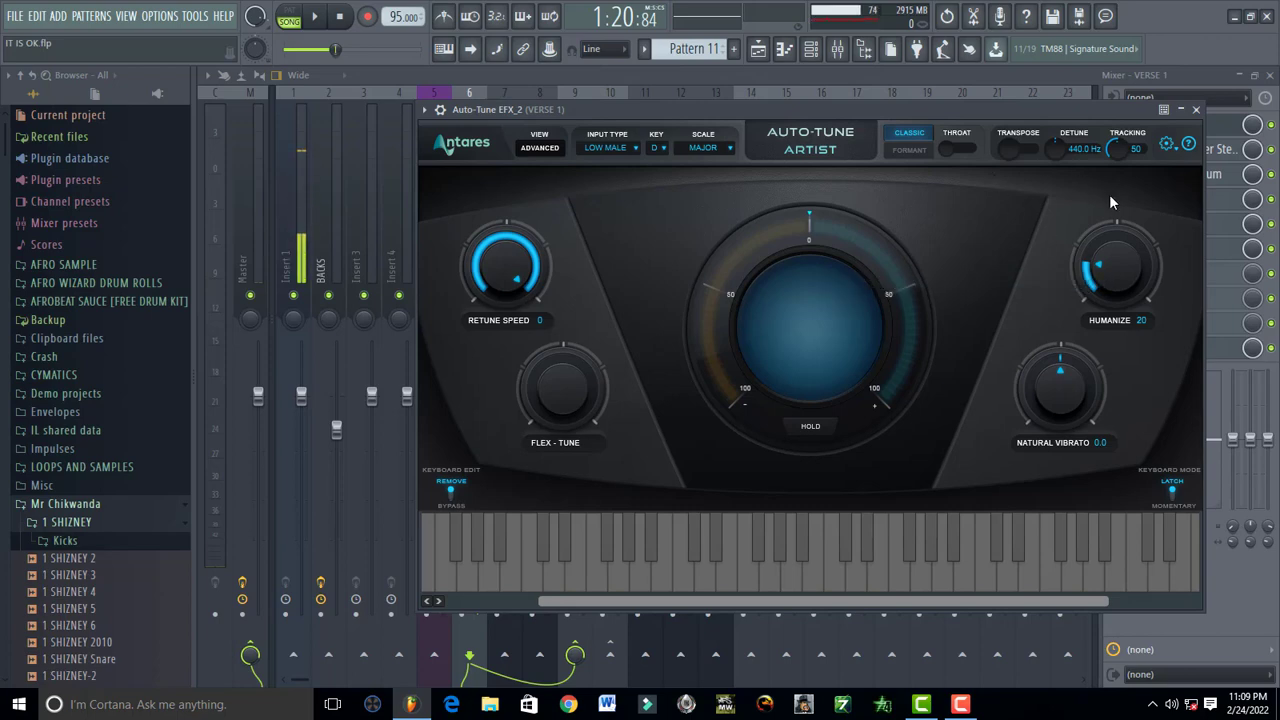
left_click(1196, 109)
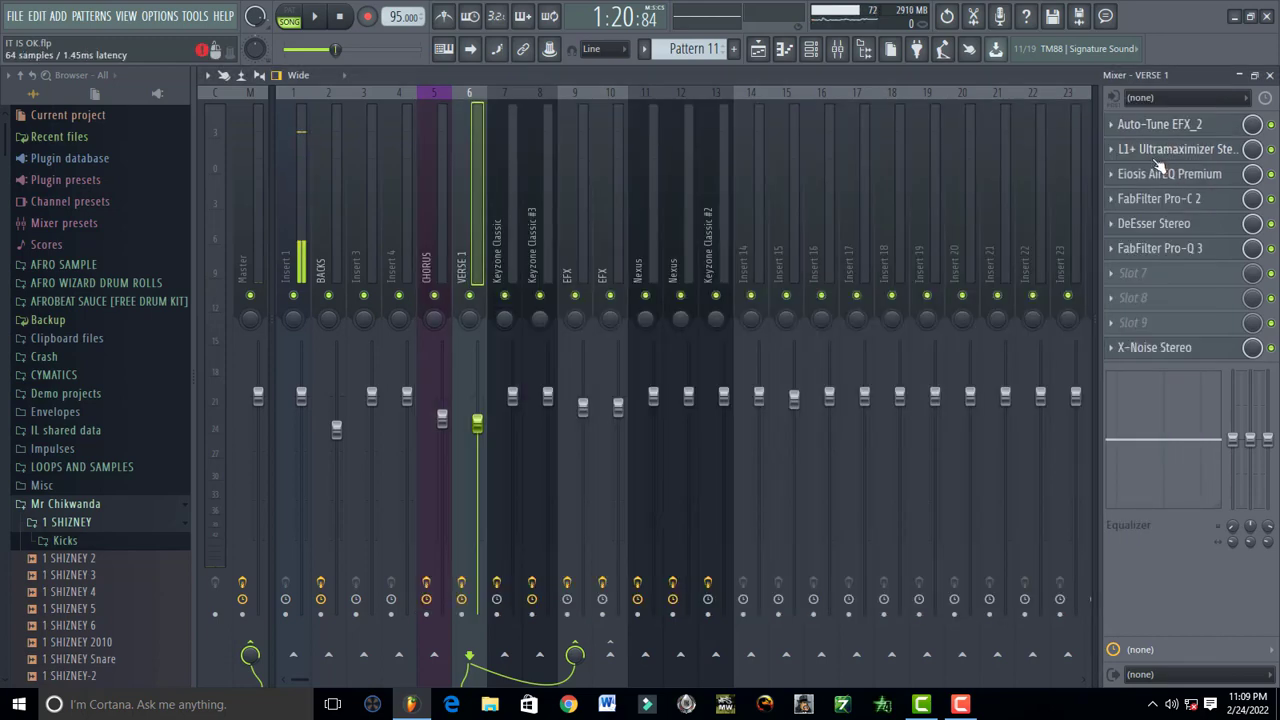
left_click(1180, 152)
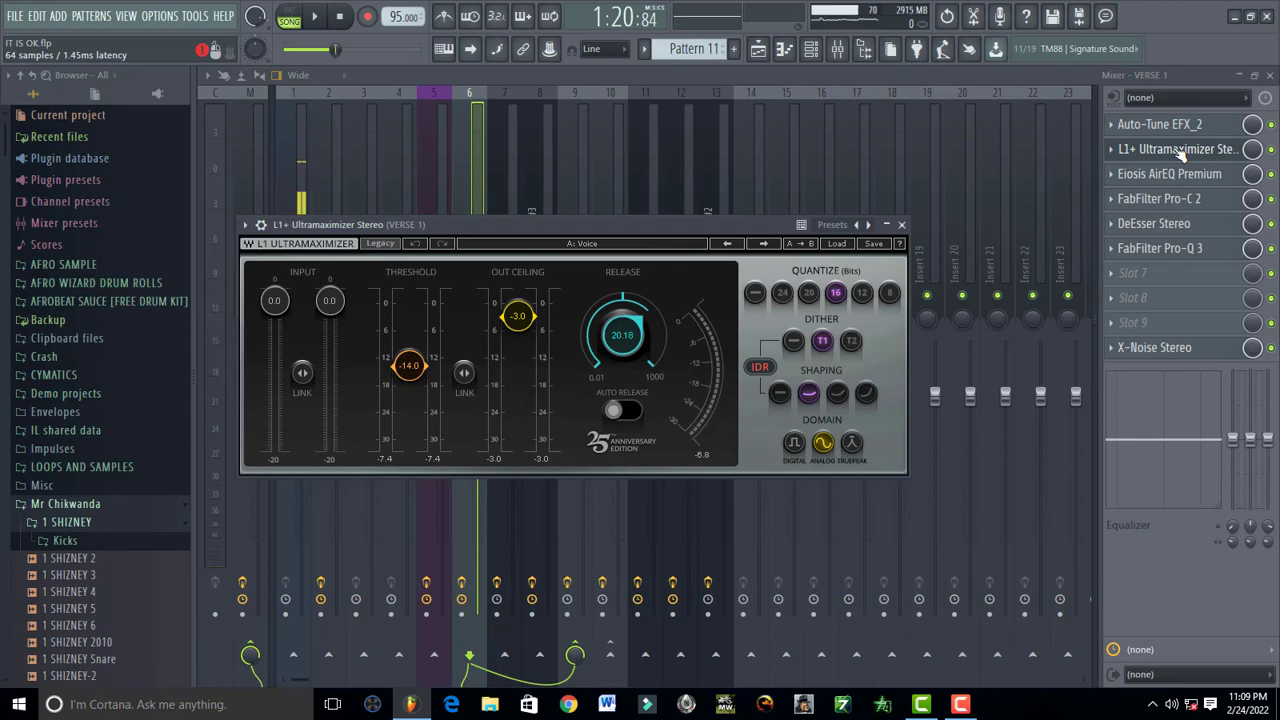
- Compare the verse playback with Auto-Tune EFX_2 and L1+ Ultramaximizer bypassed against playback with only Auto-Tune re-enabled, and re-enable the L1+
left_click(1275, 150)
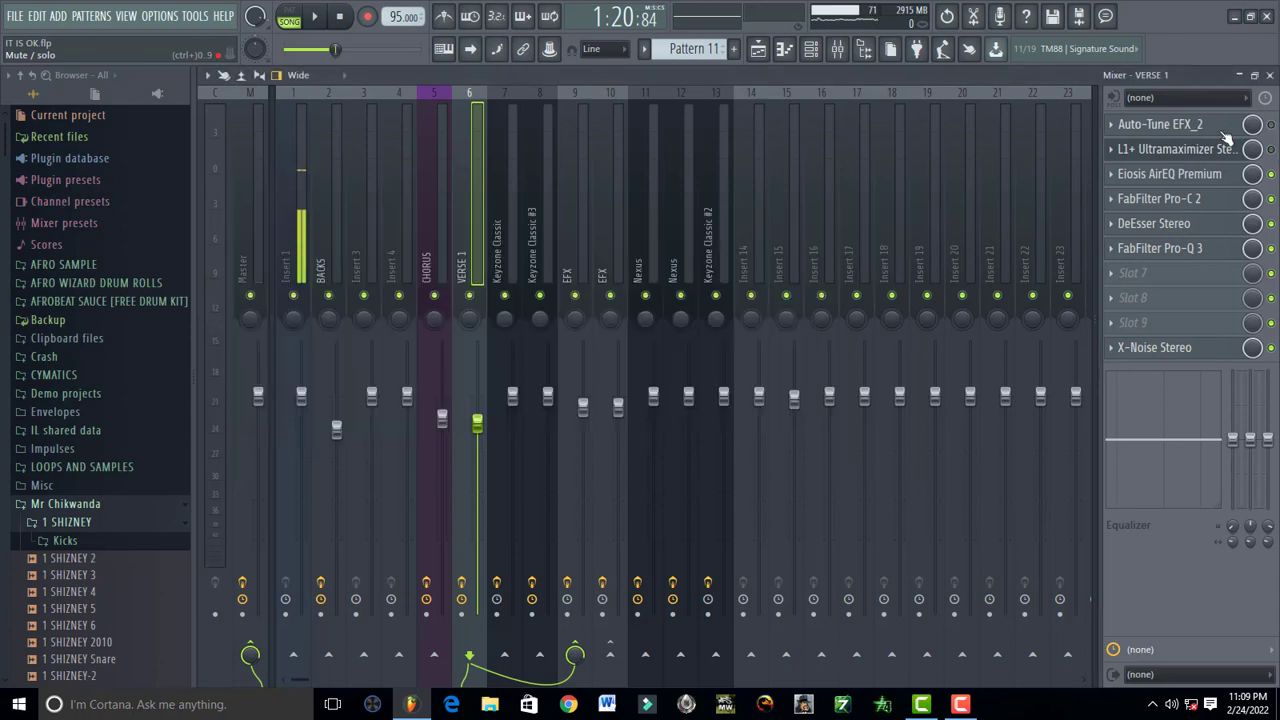
key("space")
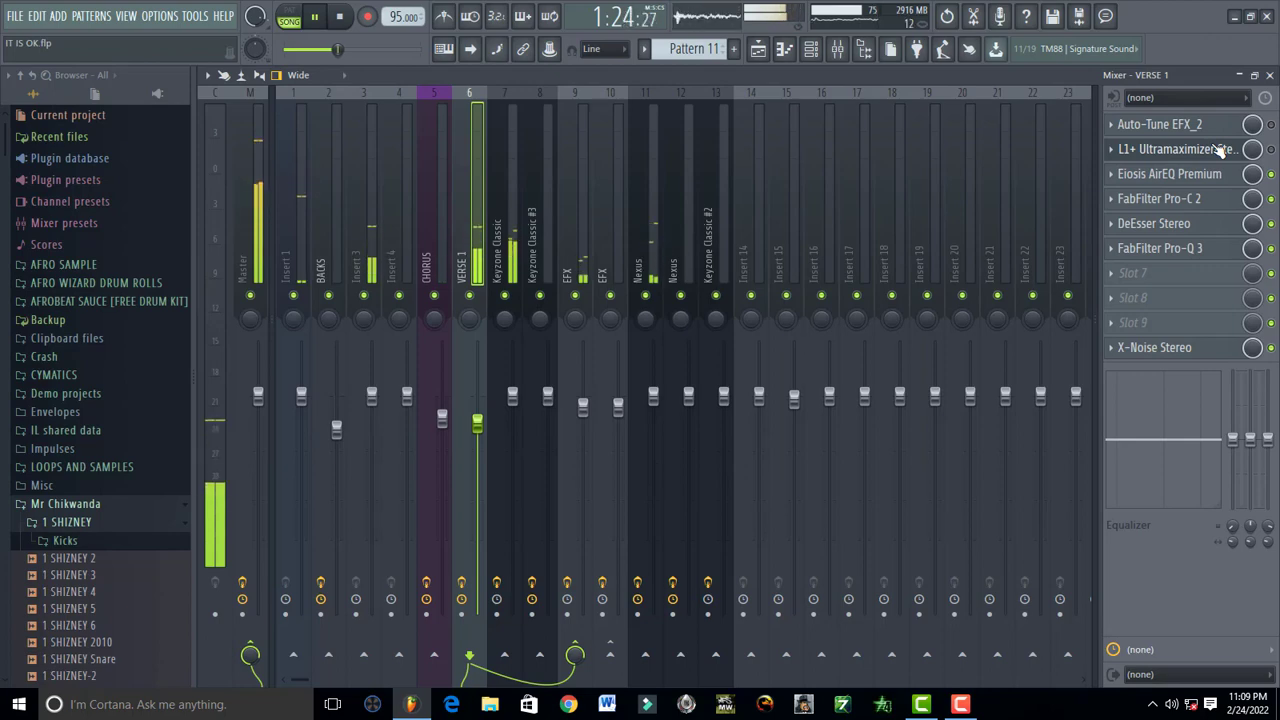
key("space")
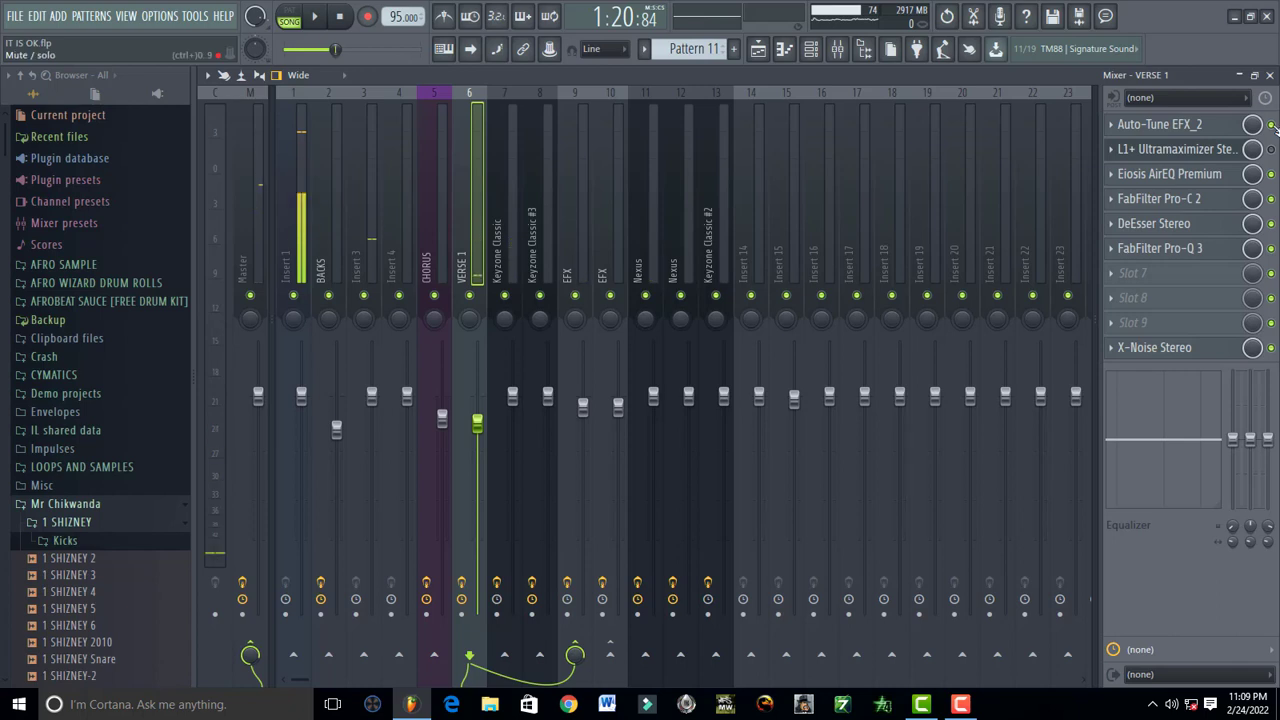
key("space")
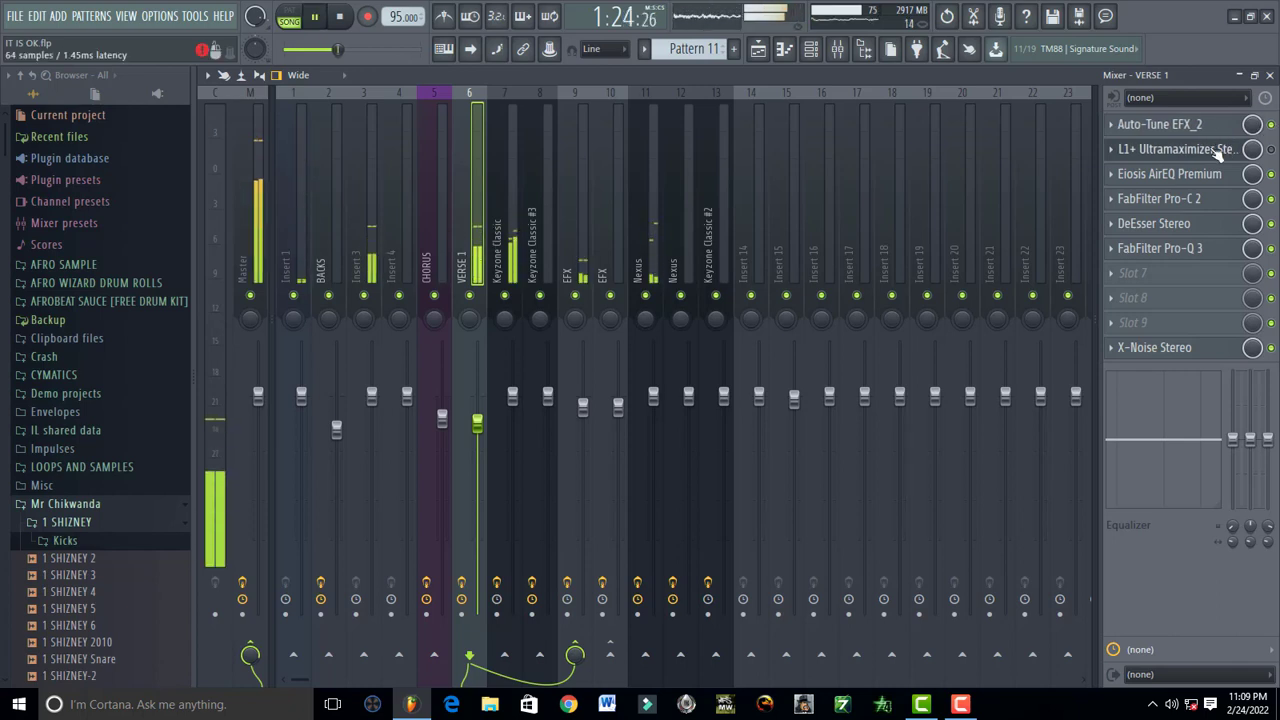
key("space")
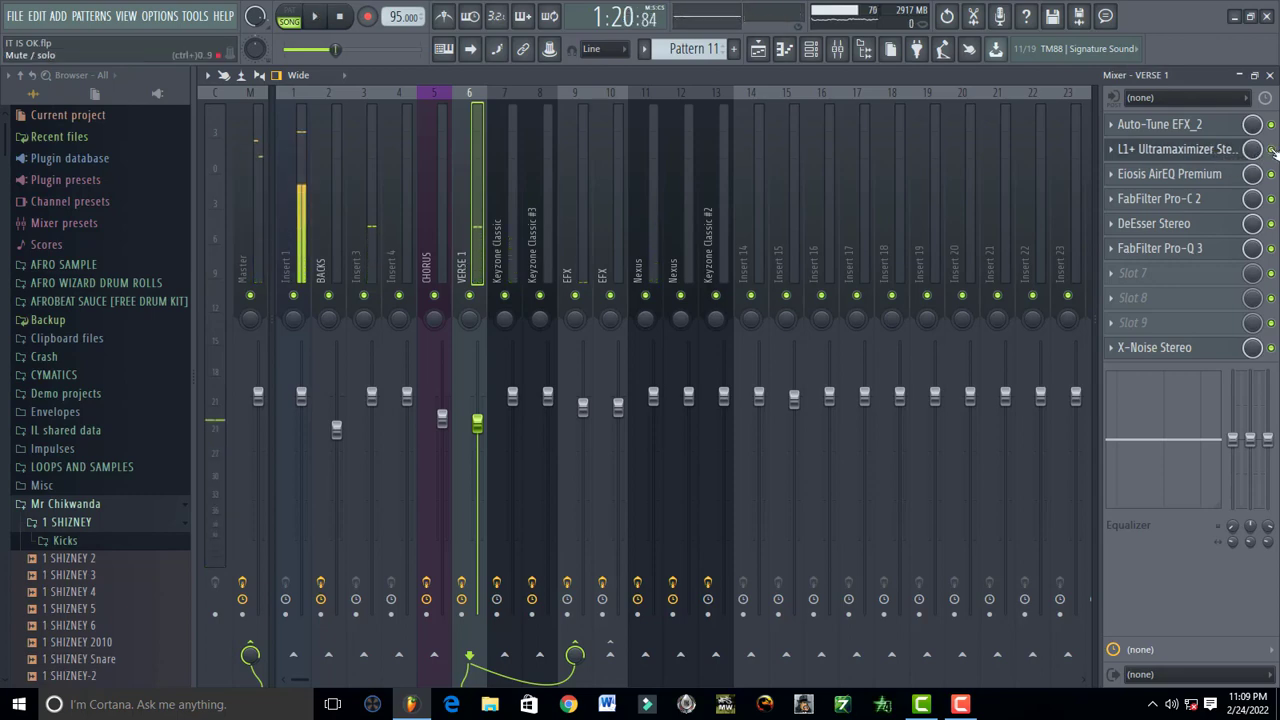
- Examine the L1+ Ultramaximizer's threshold, out ceiling, release and shaping settings on VERSE 1 while playing the verse
left_click(1190, 155)
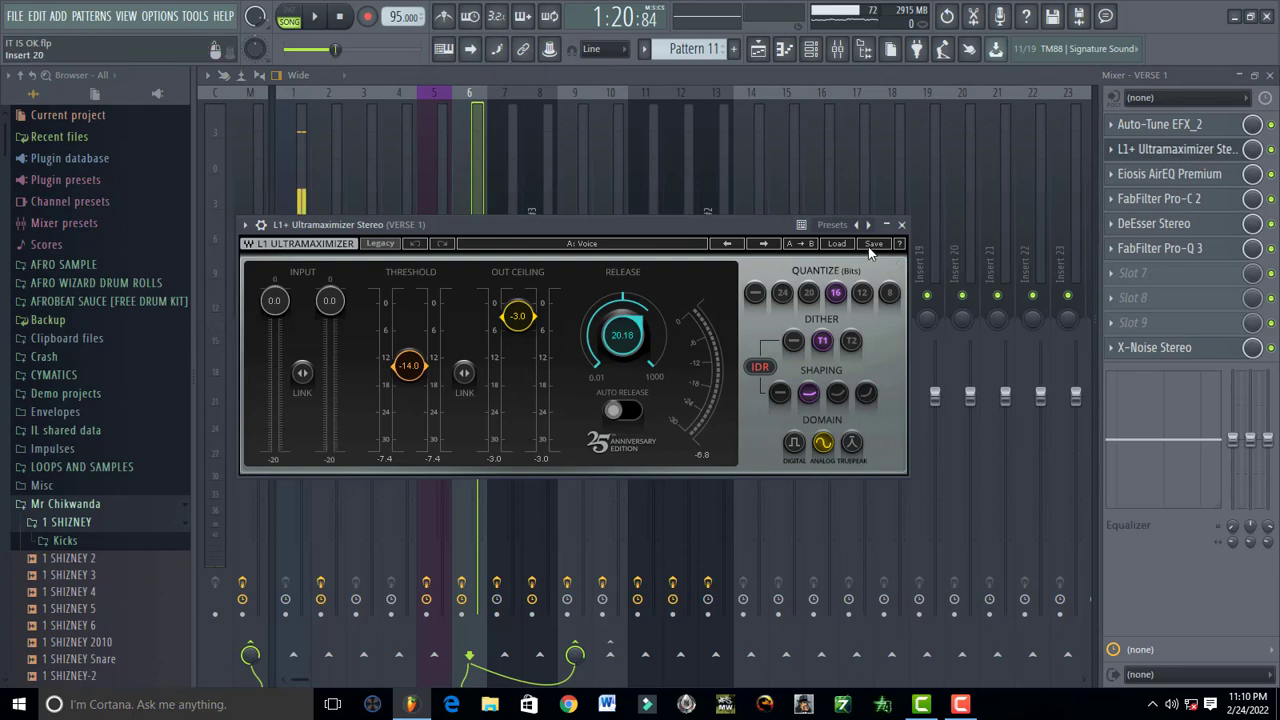
left_click_drag(536, 228, 704, 144)
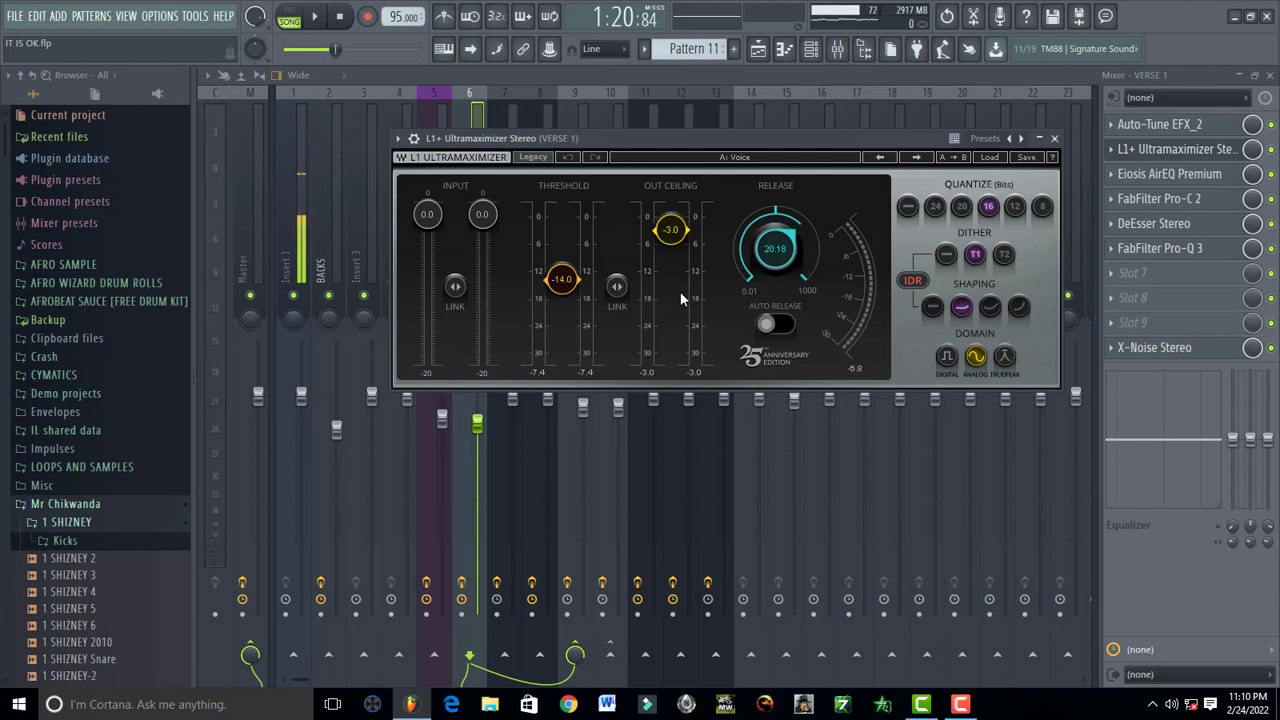
key("space")
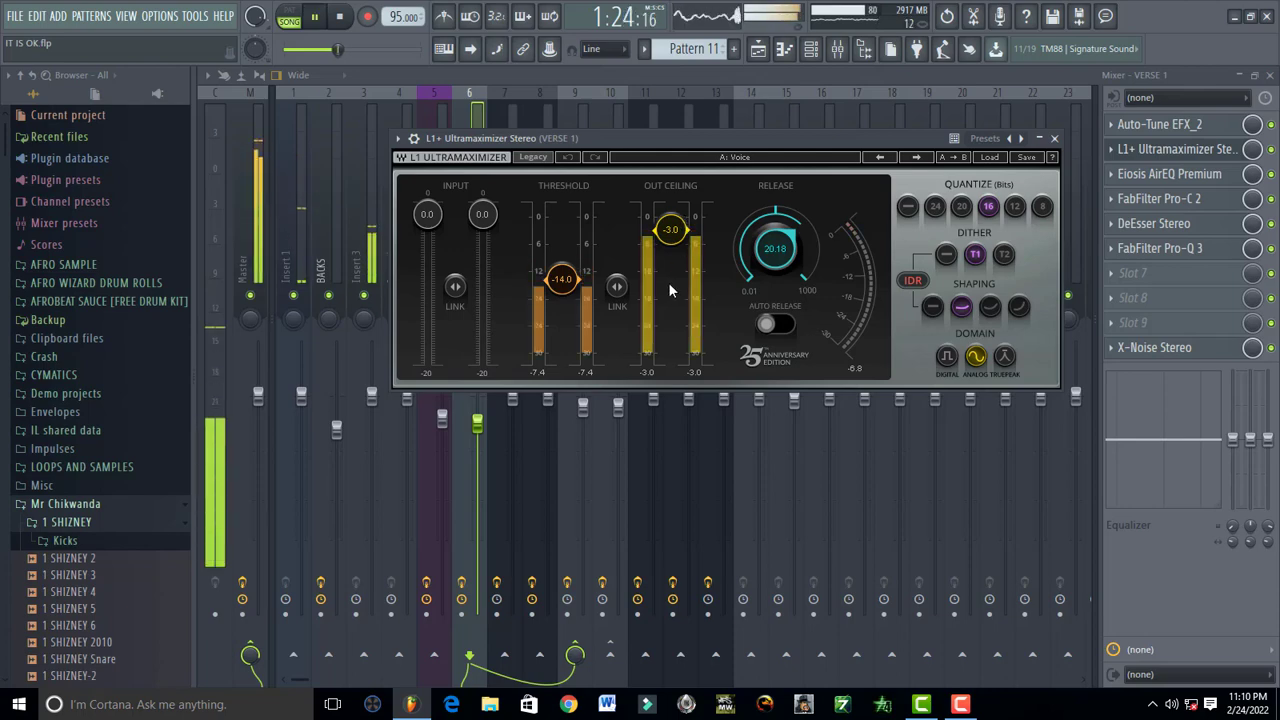
key("space")
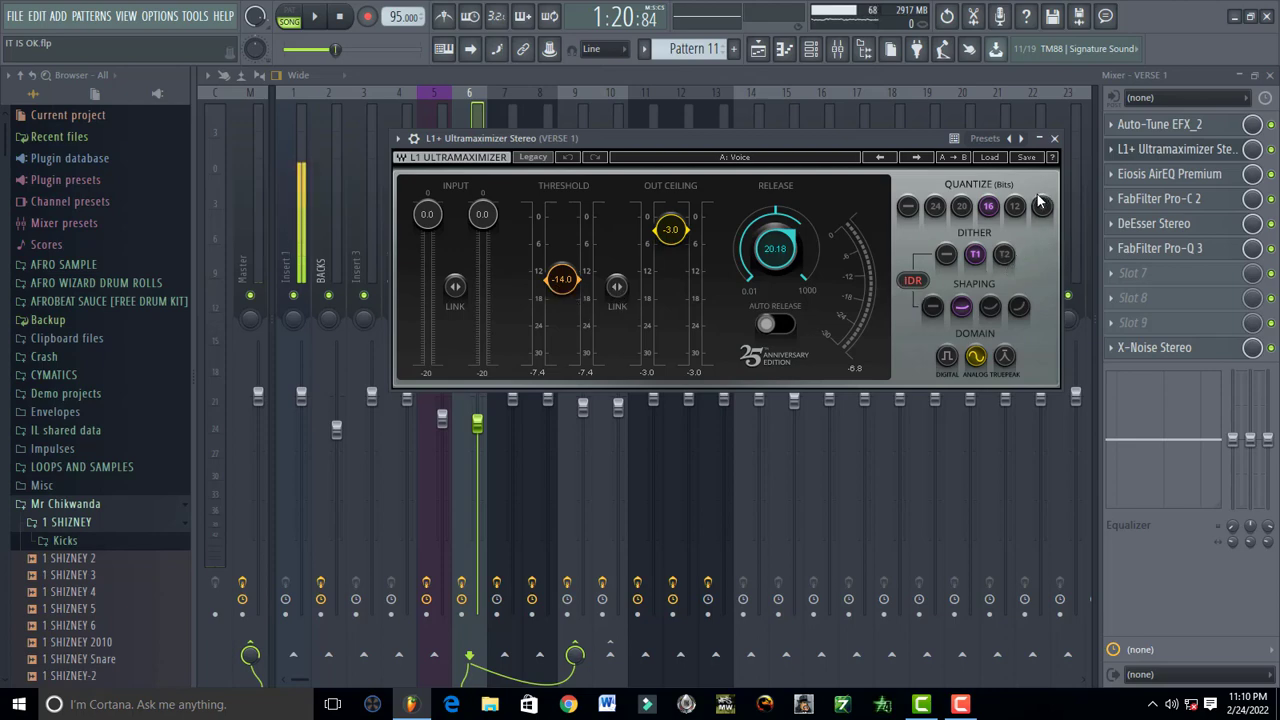
left_click(961, 309)
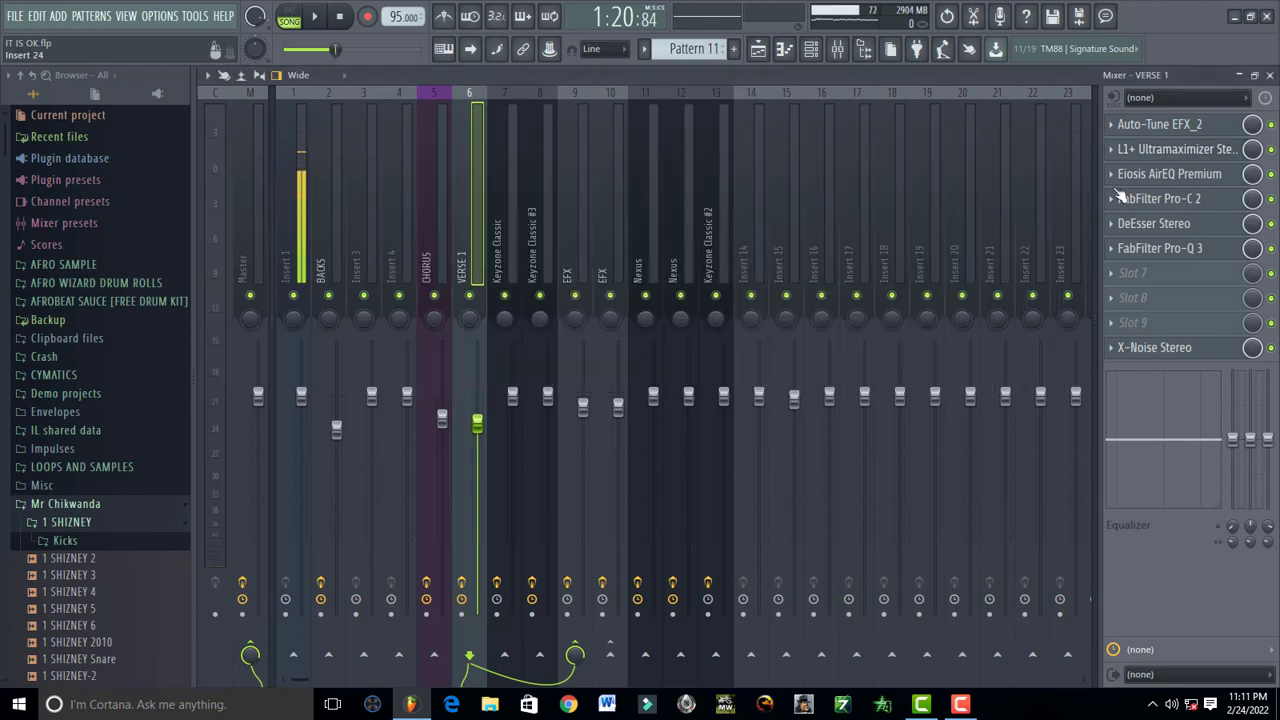
left_click(1055, 139)
- Examine the Eiosis AirEQ Premium curve and band settings on VERSE 1 during verse playback, and close the plugin
left_click(1172, 176)
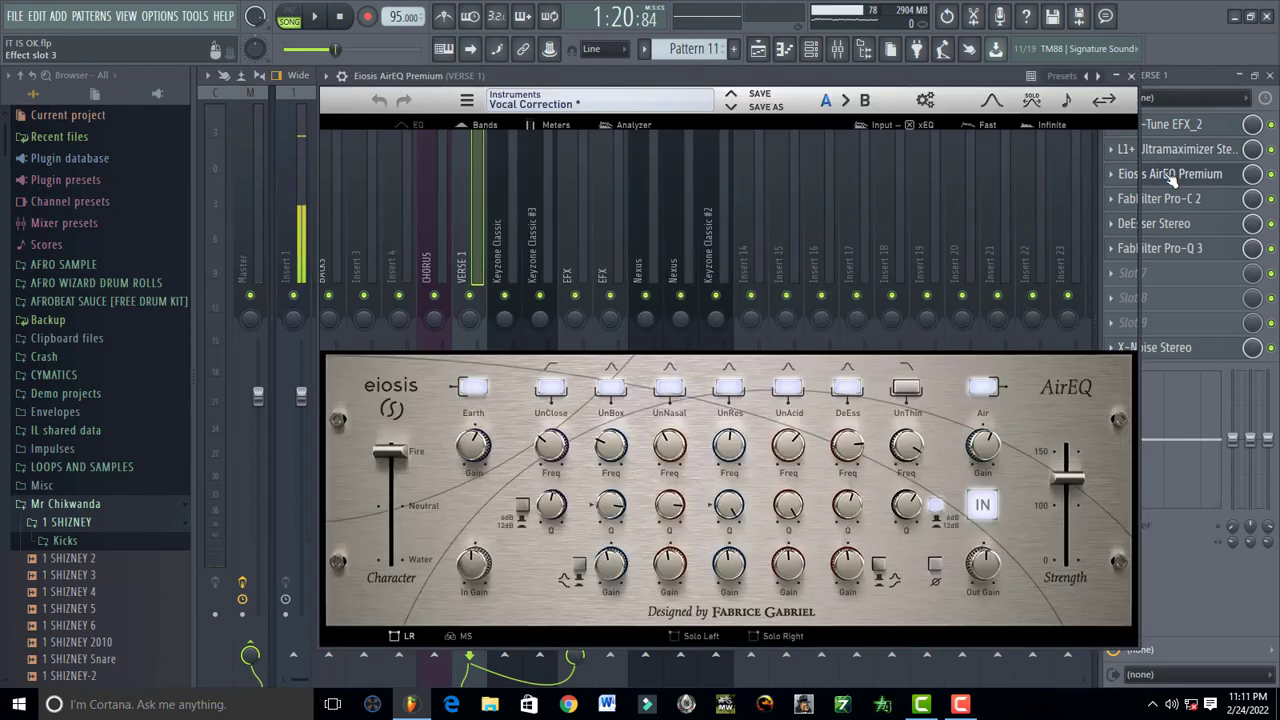
key("space")
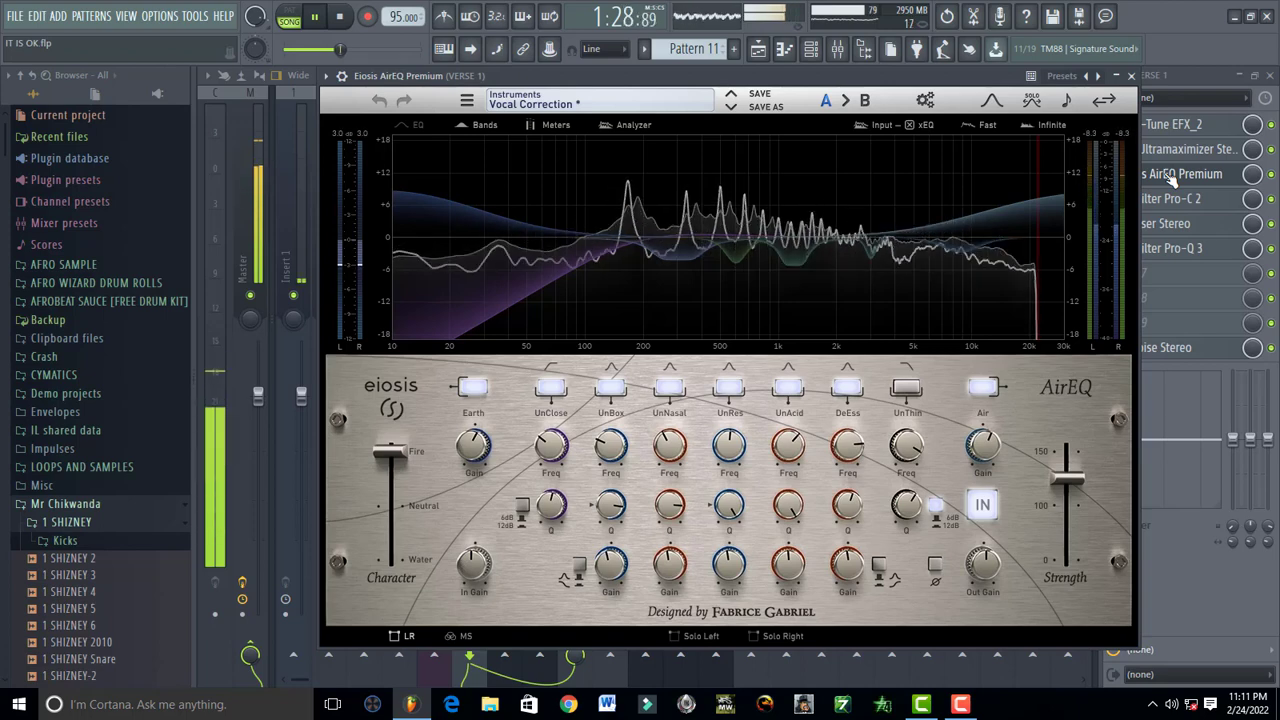
key("space")
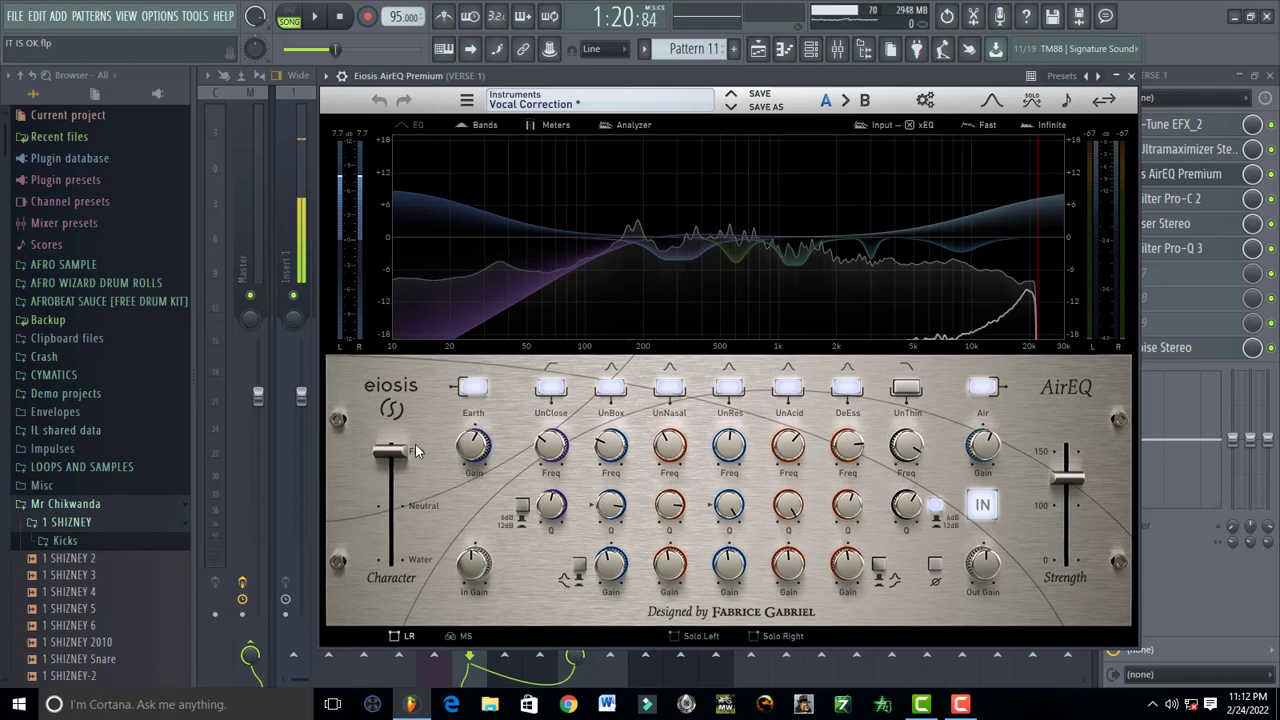
mouse_move(415, 444)
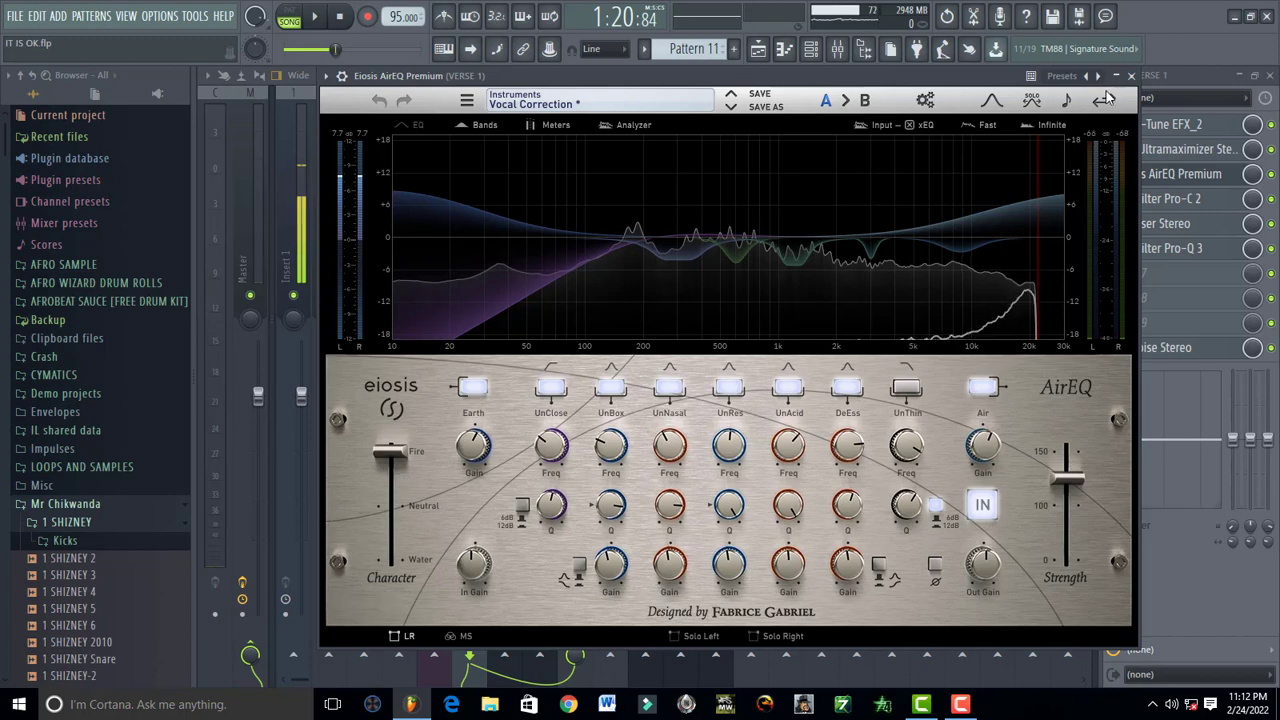
key("space")
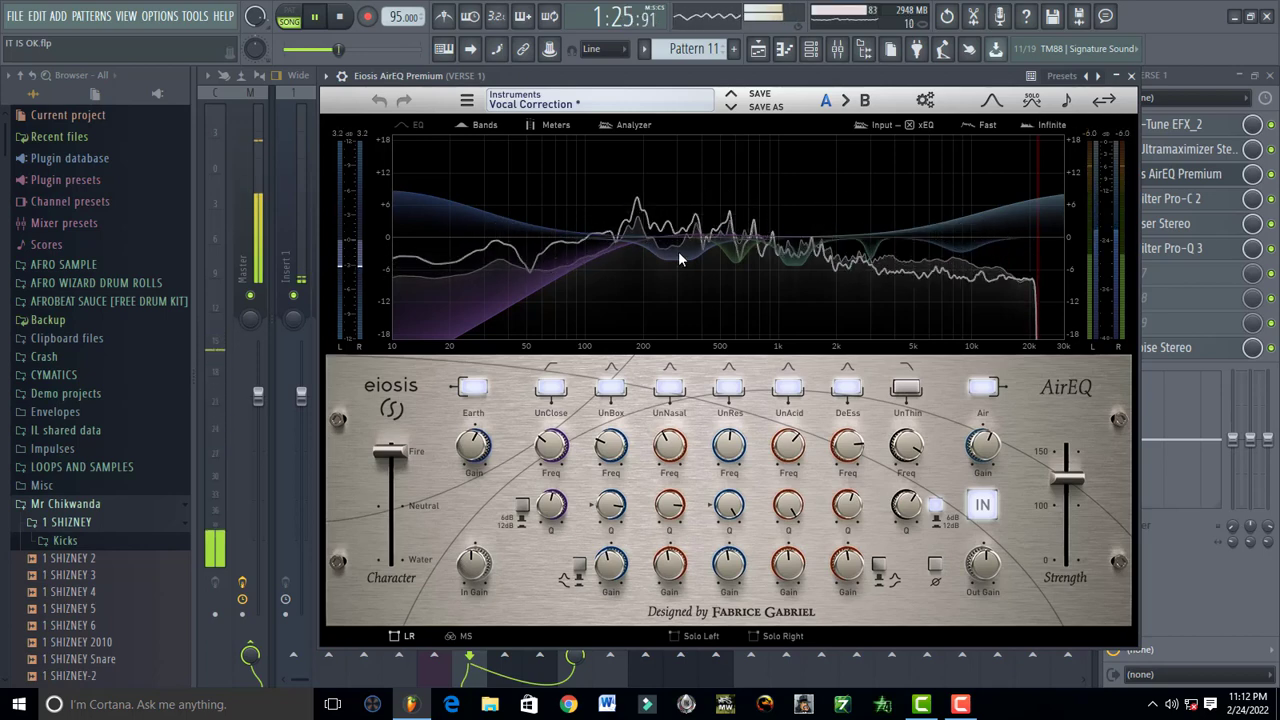
key("space")
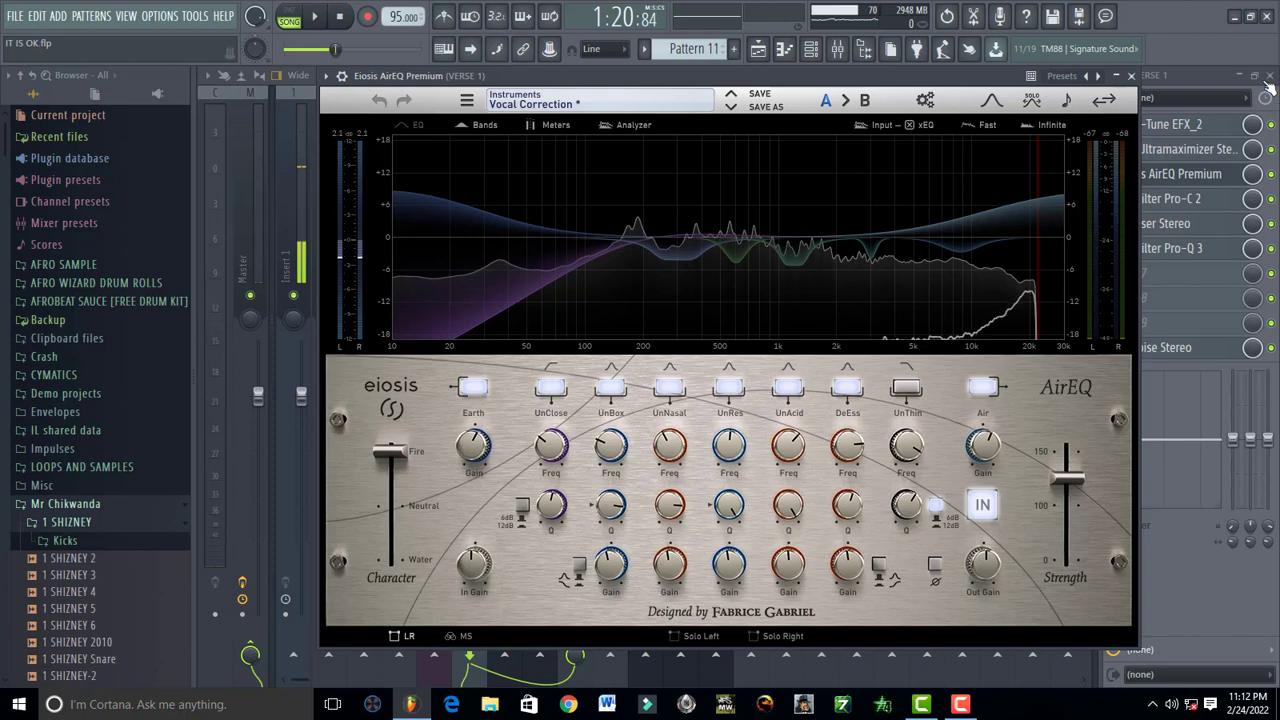
left_click(1131, 77)
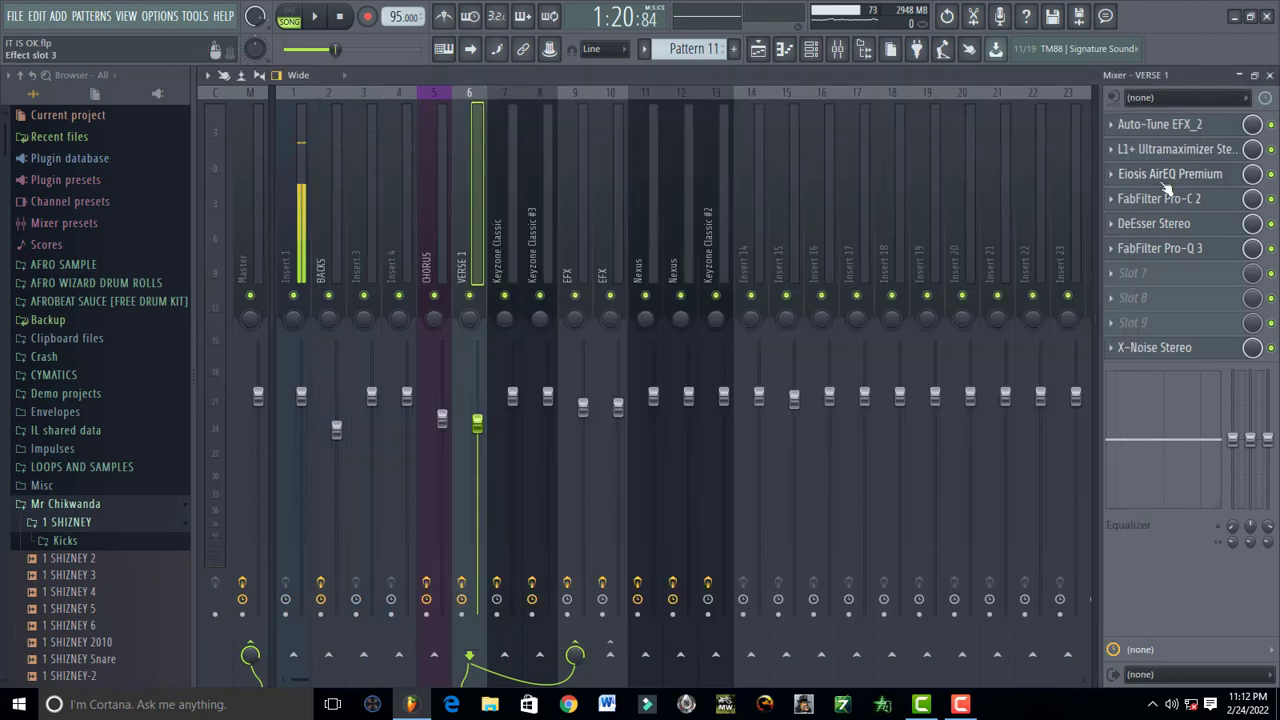
- Compare the verse playback with AirEQ, L1+ Ultramaximizer and Auto-Tune EFX_2 bypassed against playback with all three re-enabled
left_click(1271, 174)
left_click(1271, 149)
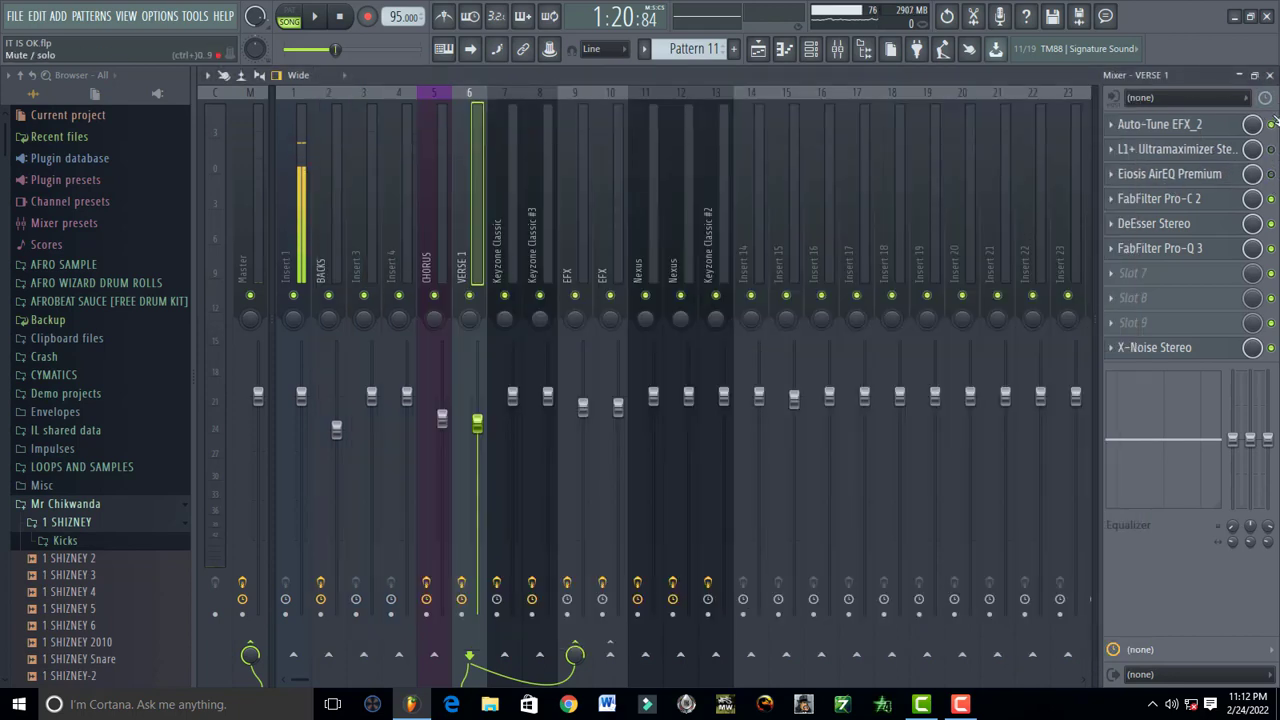
left_click(1271, 124)
key("space")
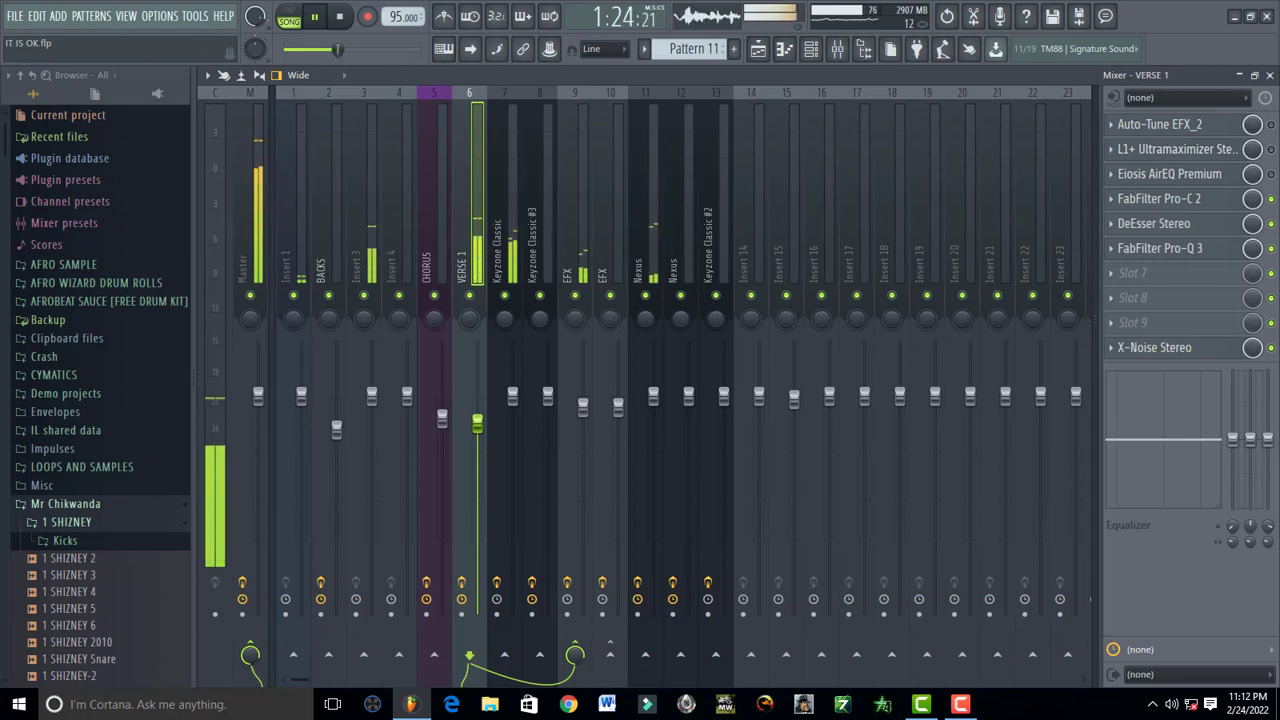
key("space")
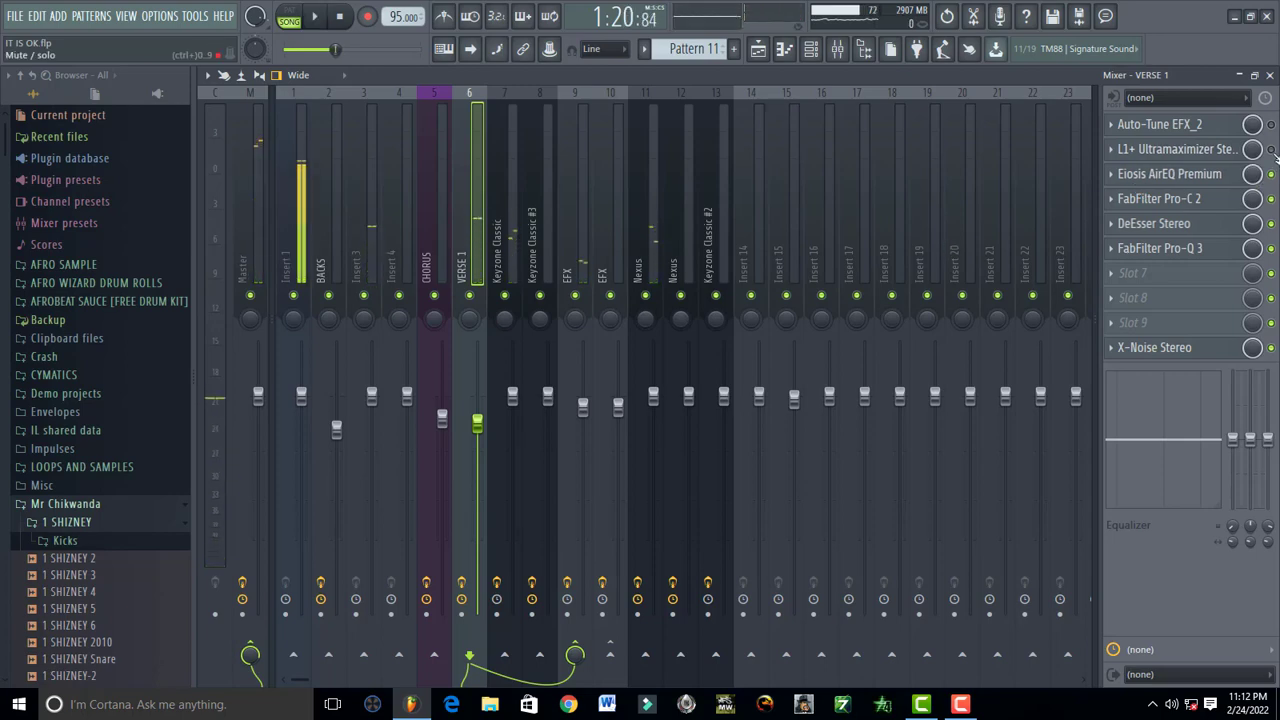
key("space")
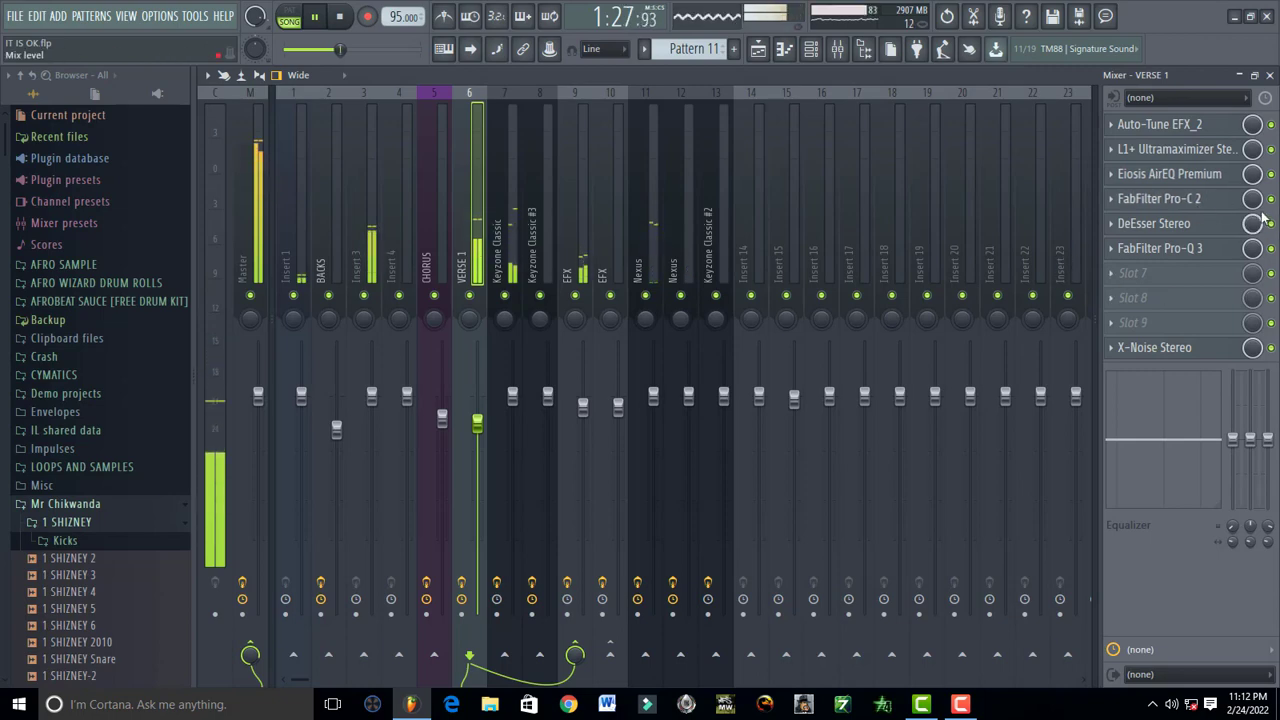
- Open FabFilter Pro-C 2 on VERSE 1 and examine its threshold and gain reduction while playing the verse
key("space")
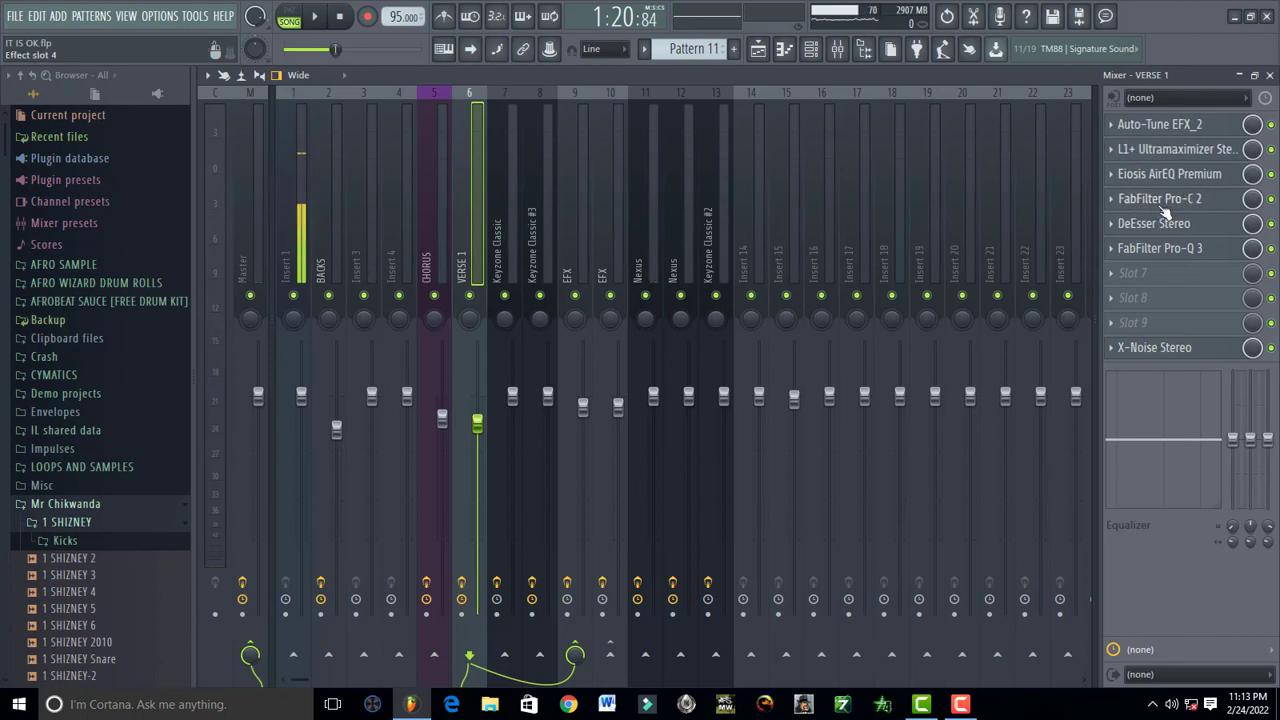
left_click(1163, 200)
left_click(1163, 200)
left_click(1163, 200)
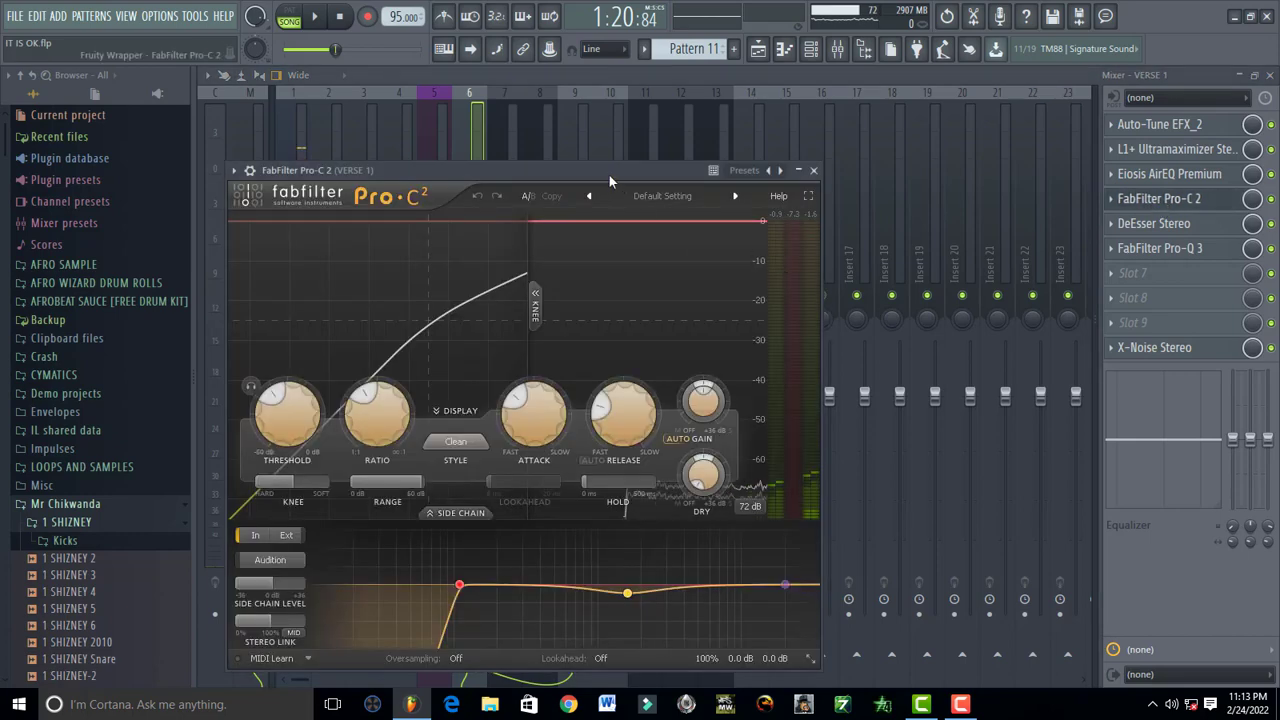
left_click_drag(609, 175, 766, 119)
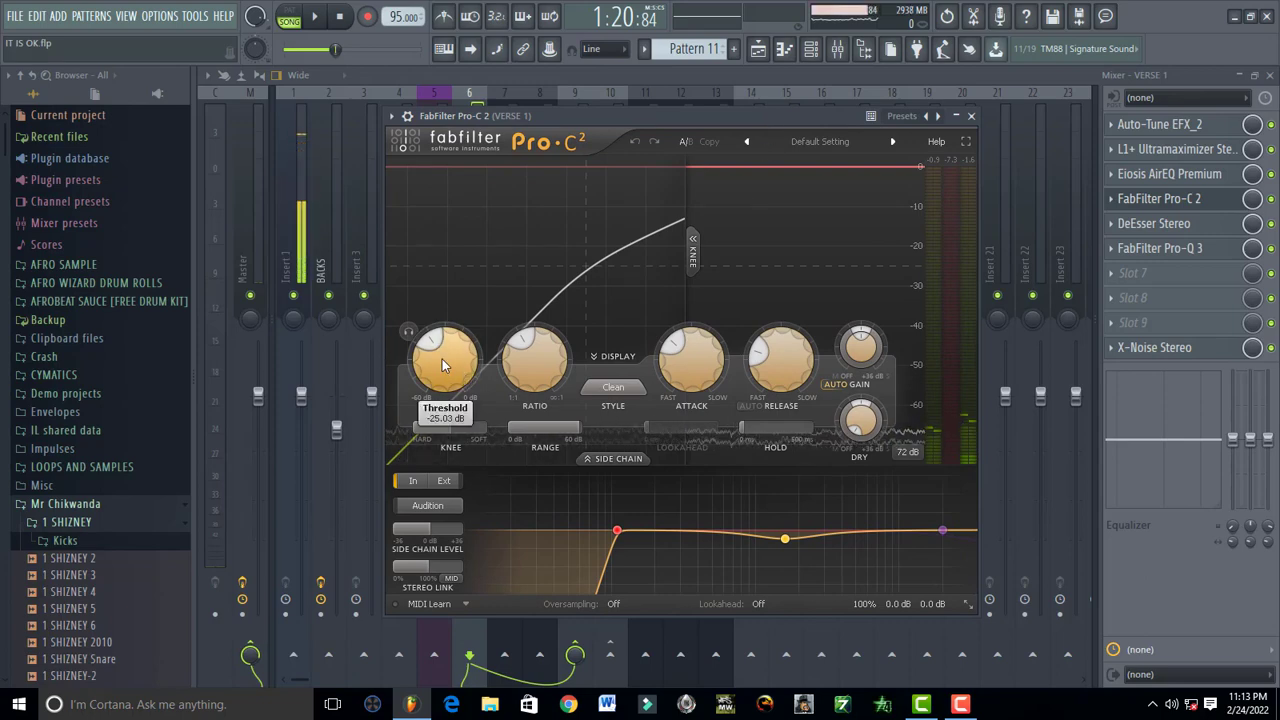
mouse_move(438, 359)
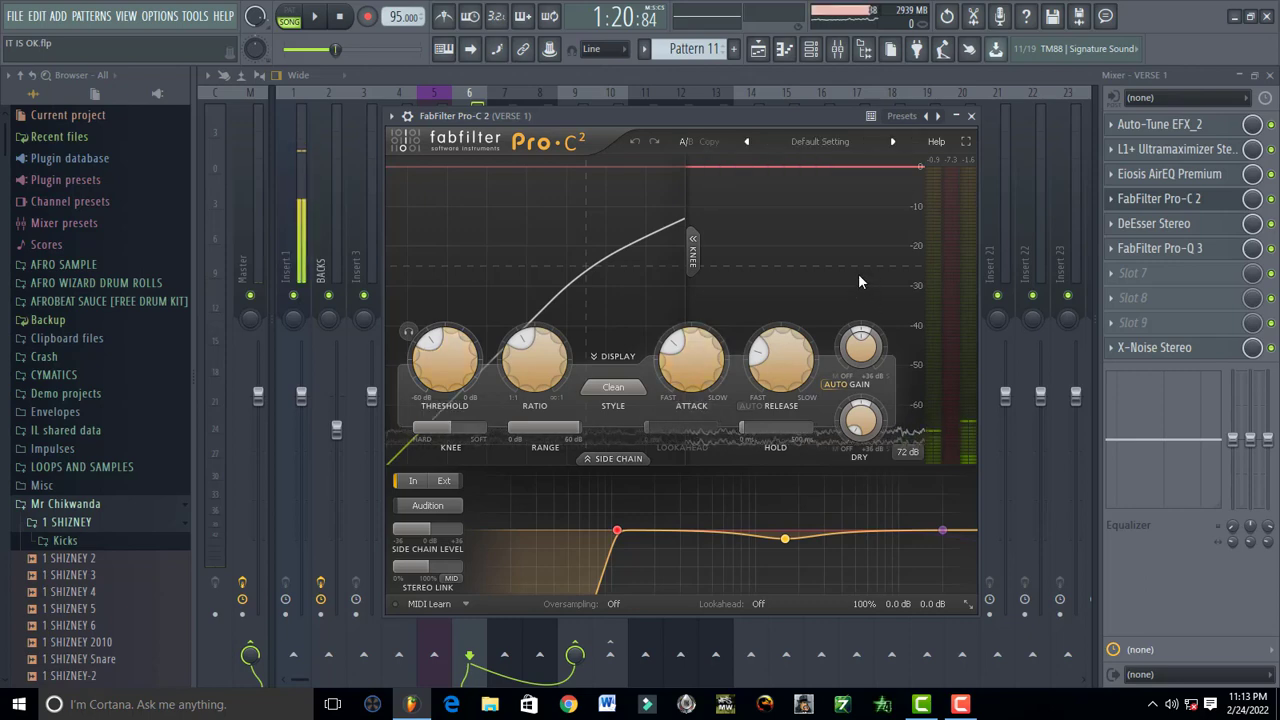
key("space")
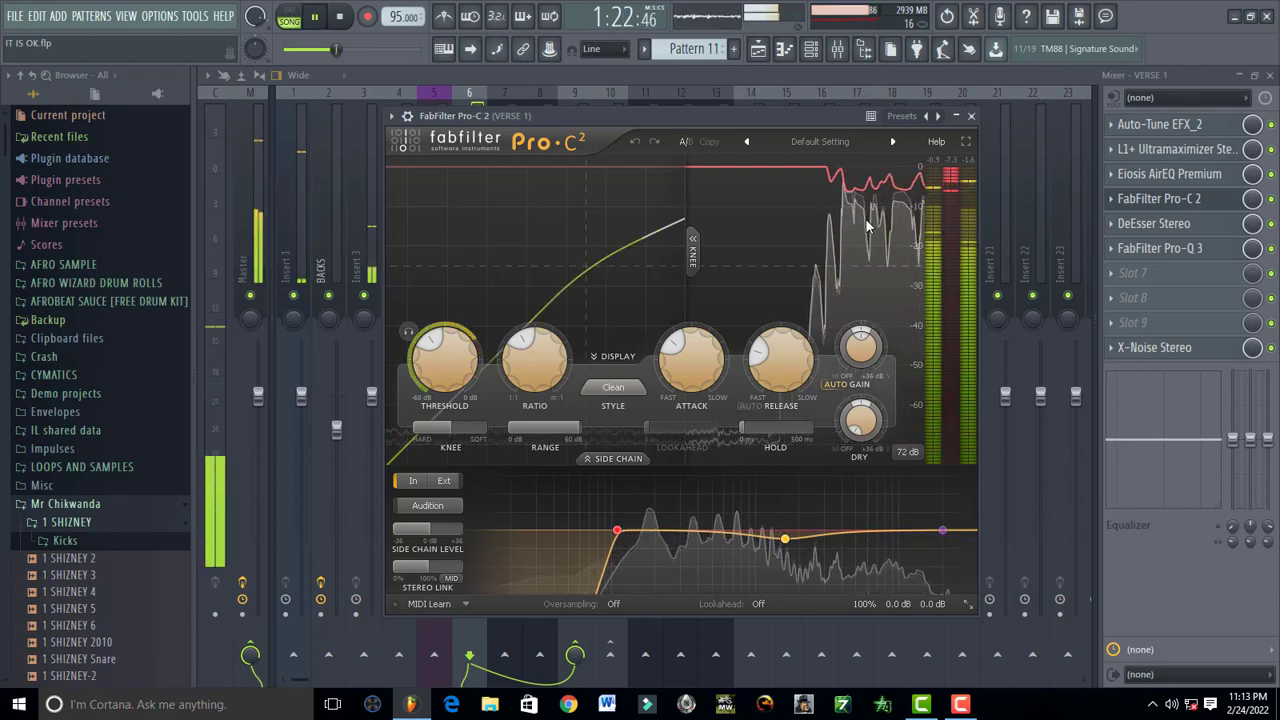
key("space")
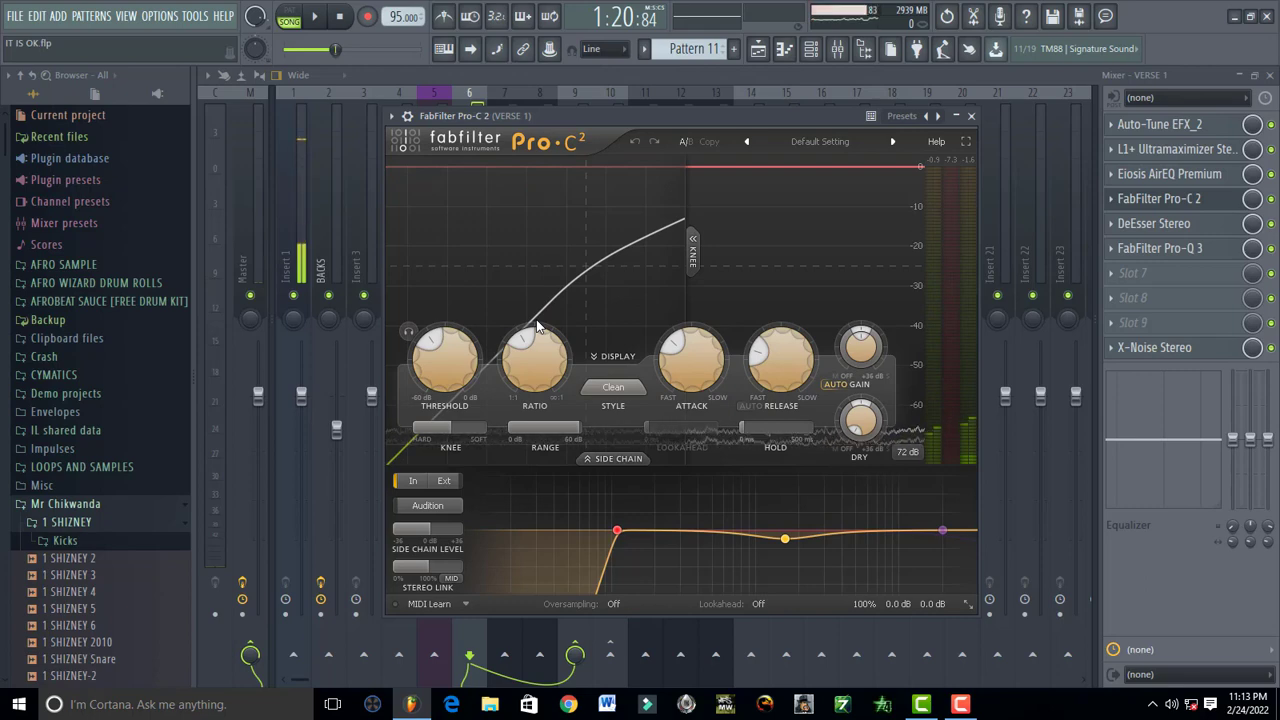
- Examine the ratio, attack, release and dry settings of FabFilter Pro-C 2
mouse_move(521, 363)
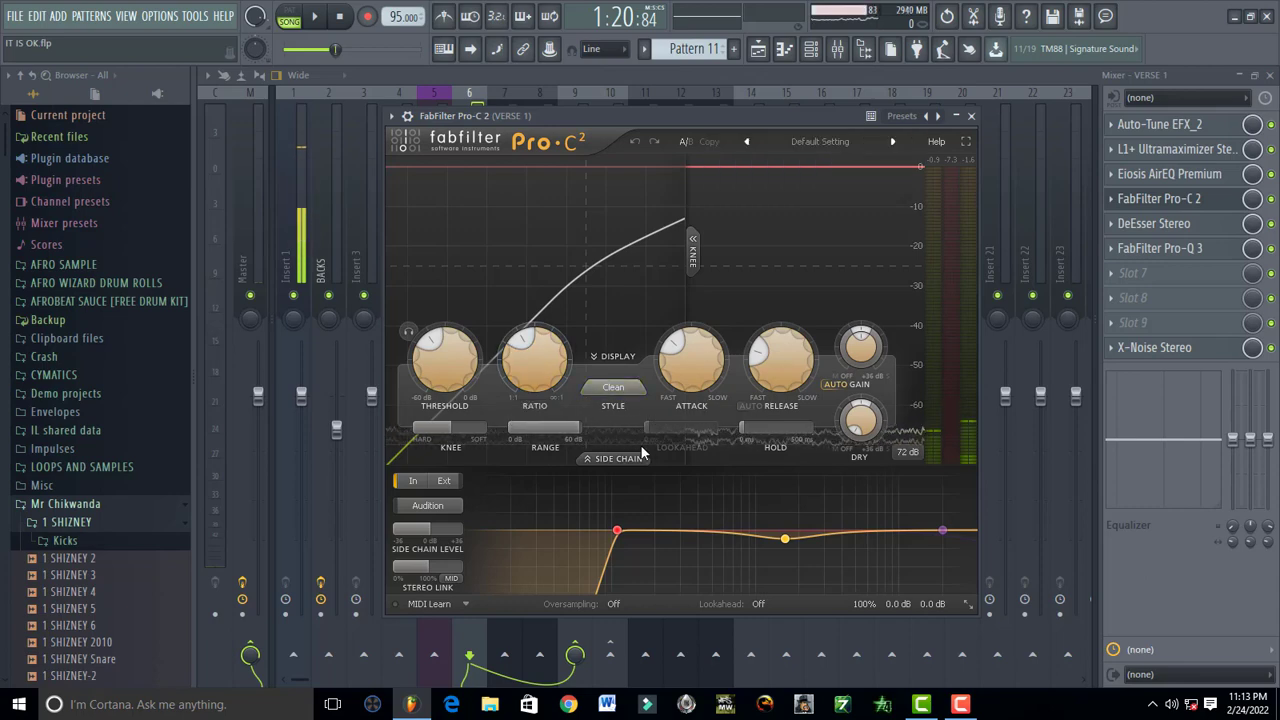
mouse_move(681, 348)
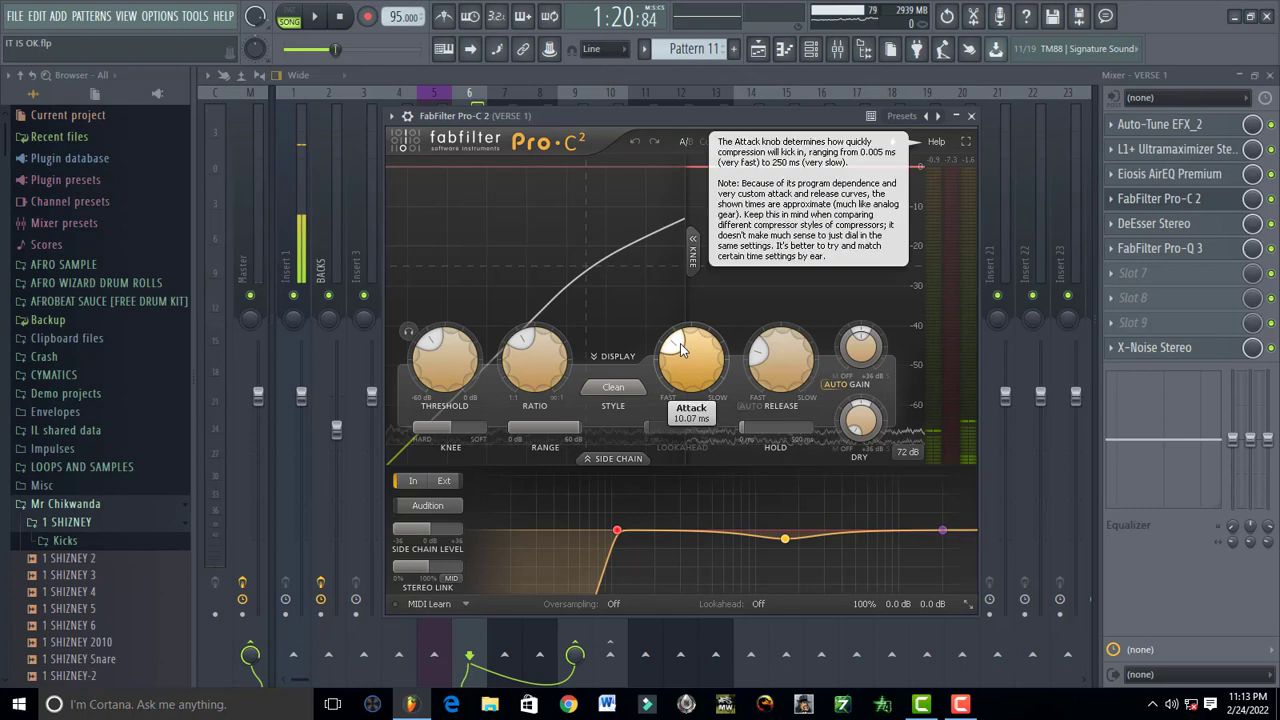
mouse_move(795, 350)
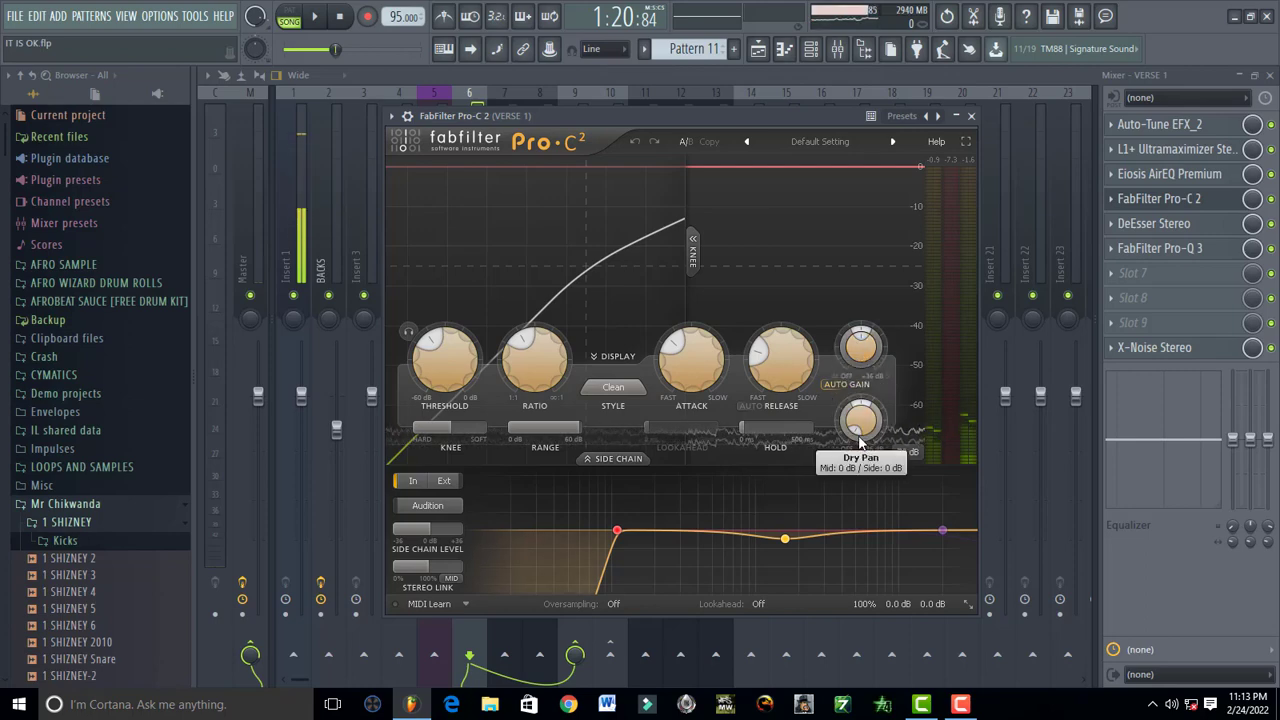
mouse_move(860, 441)
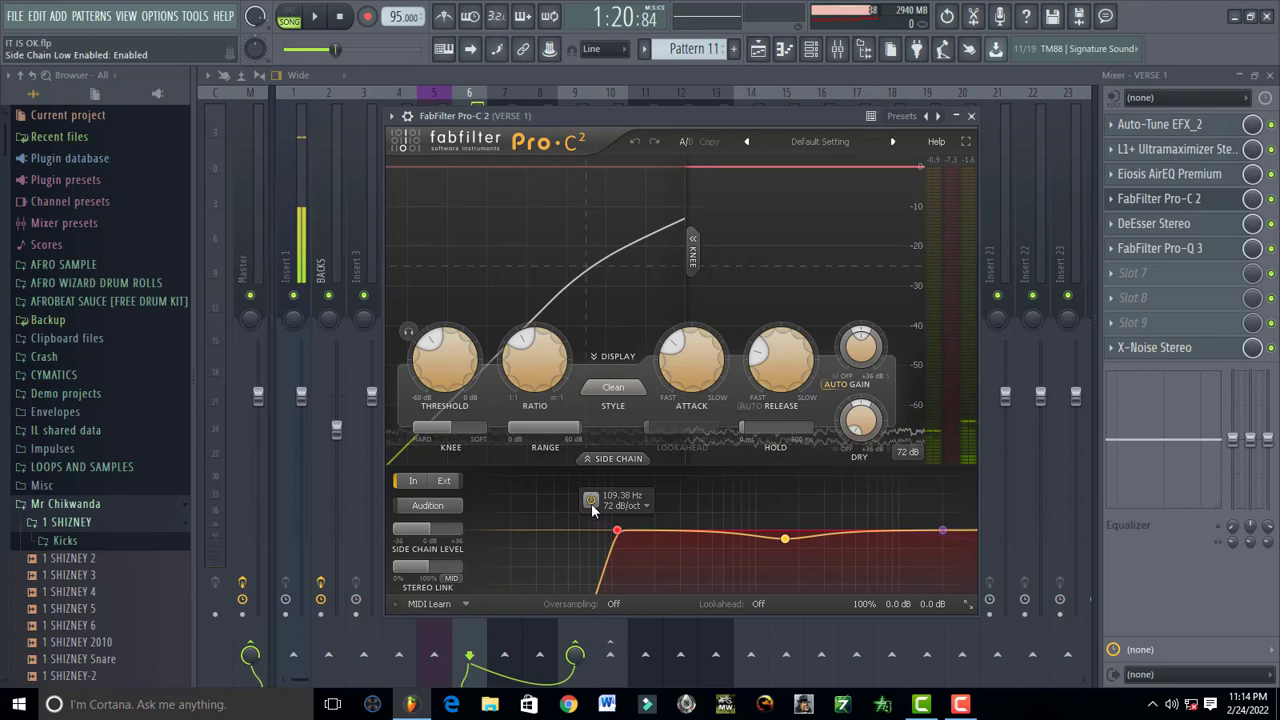
- Compare the Pro-C 2 side chain curve with its 109.38 Hz low-cut band on and off, hiding and reshowing the side chain section
left_click(591, 501)
left_click(591, 501)
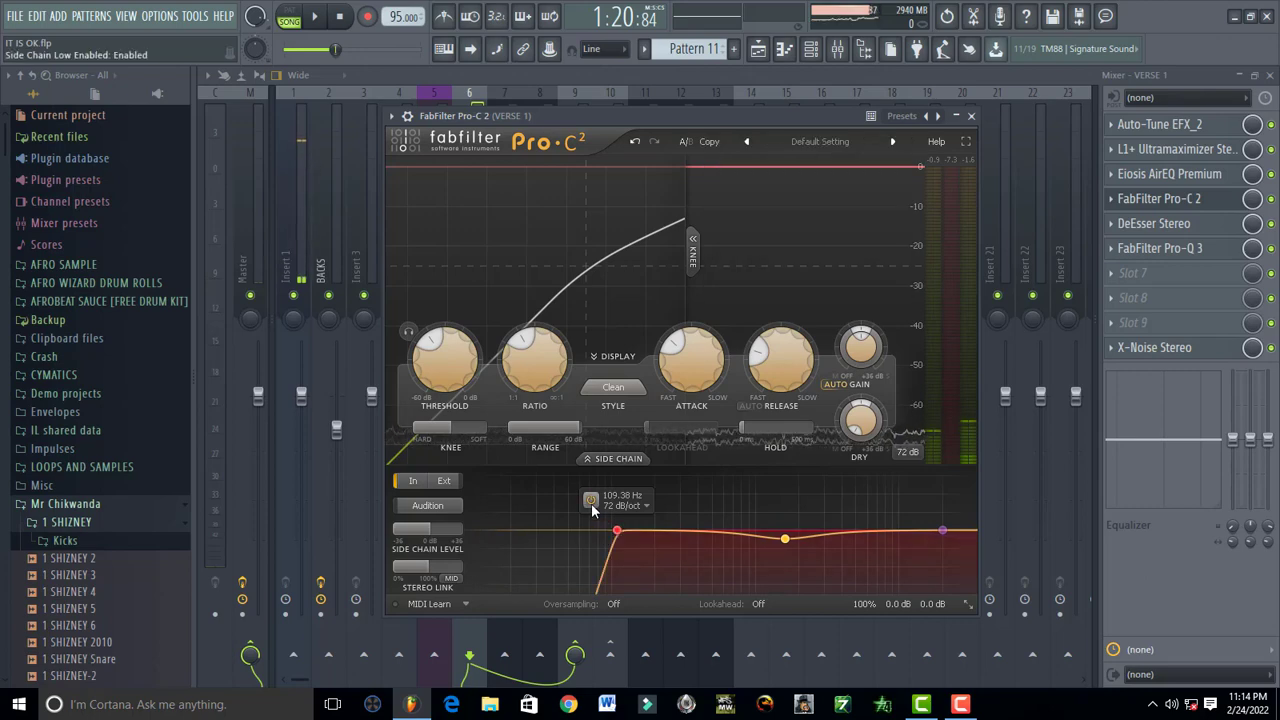
left_click(609, 456)
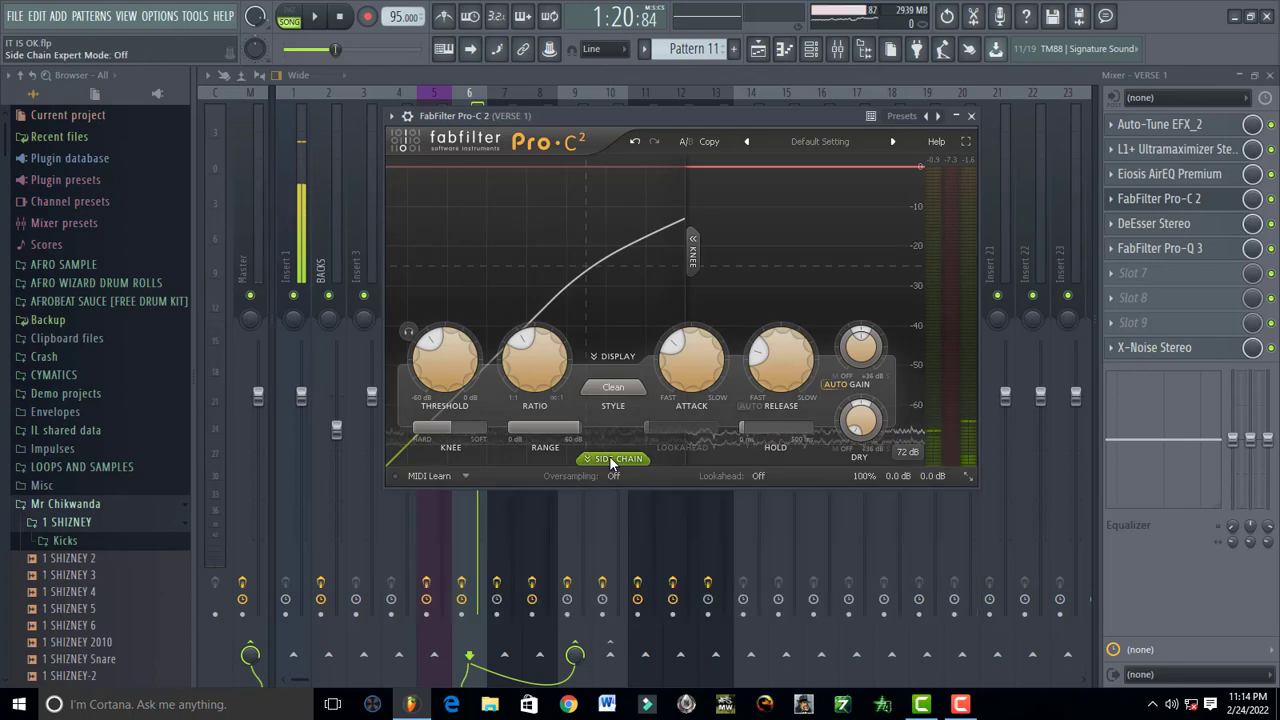
left_click(606, 460)
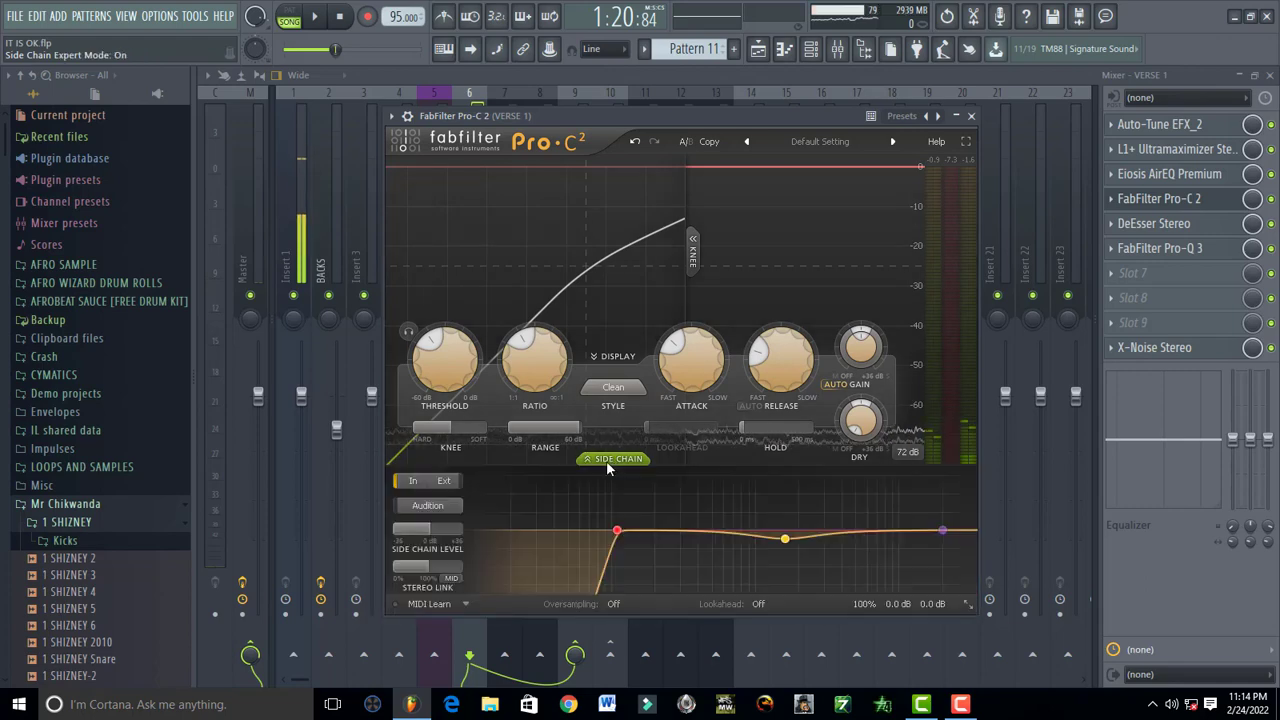
left_click(590, 501)
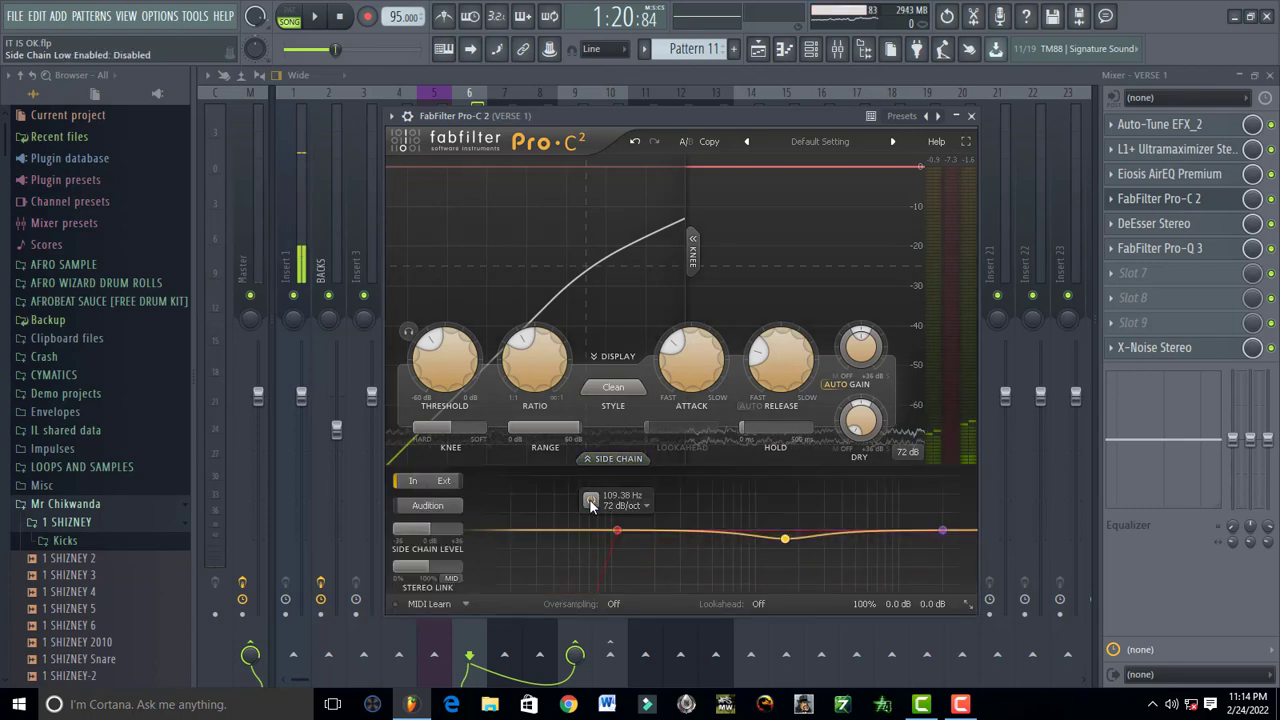
left_click(590, 501)
left_click(590, 501)
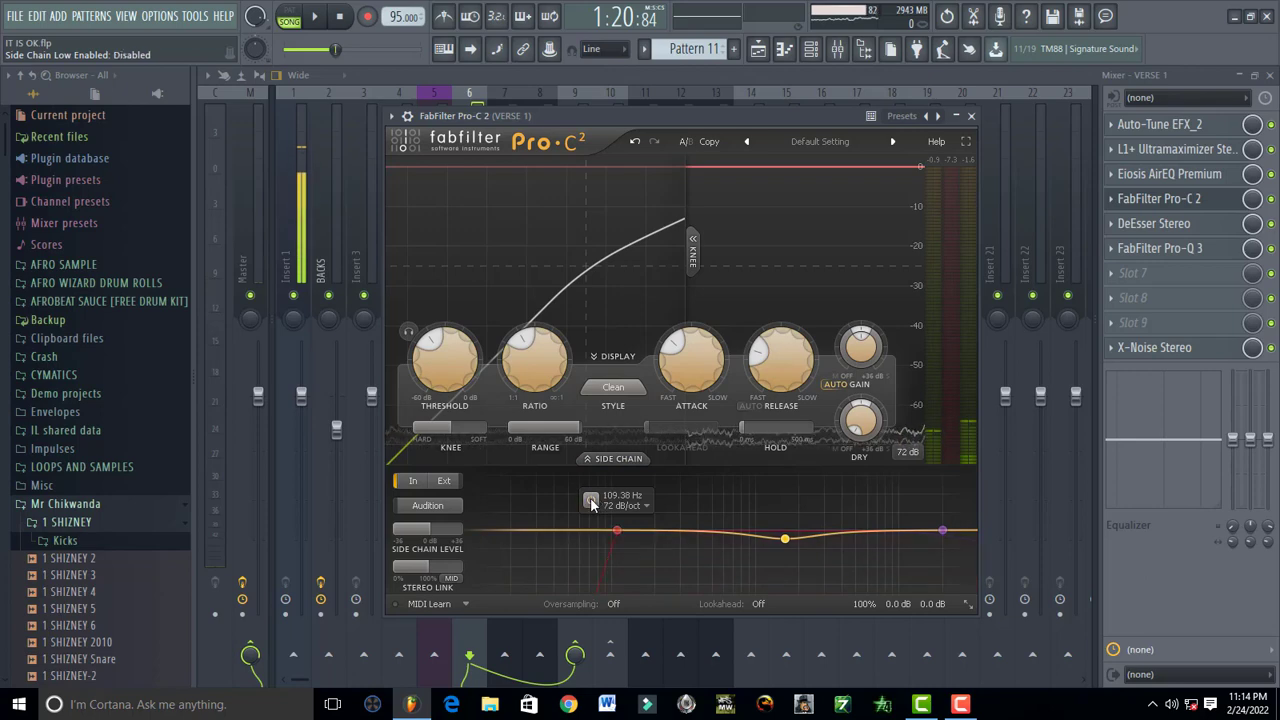
left_click(590, 501)
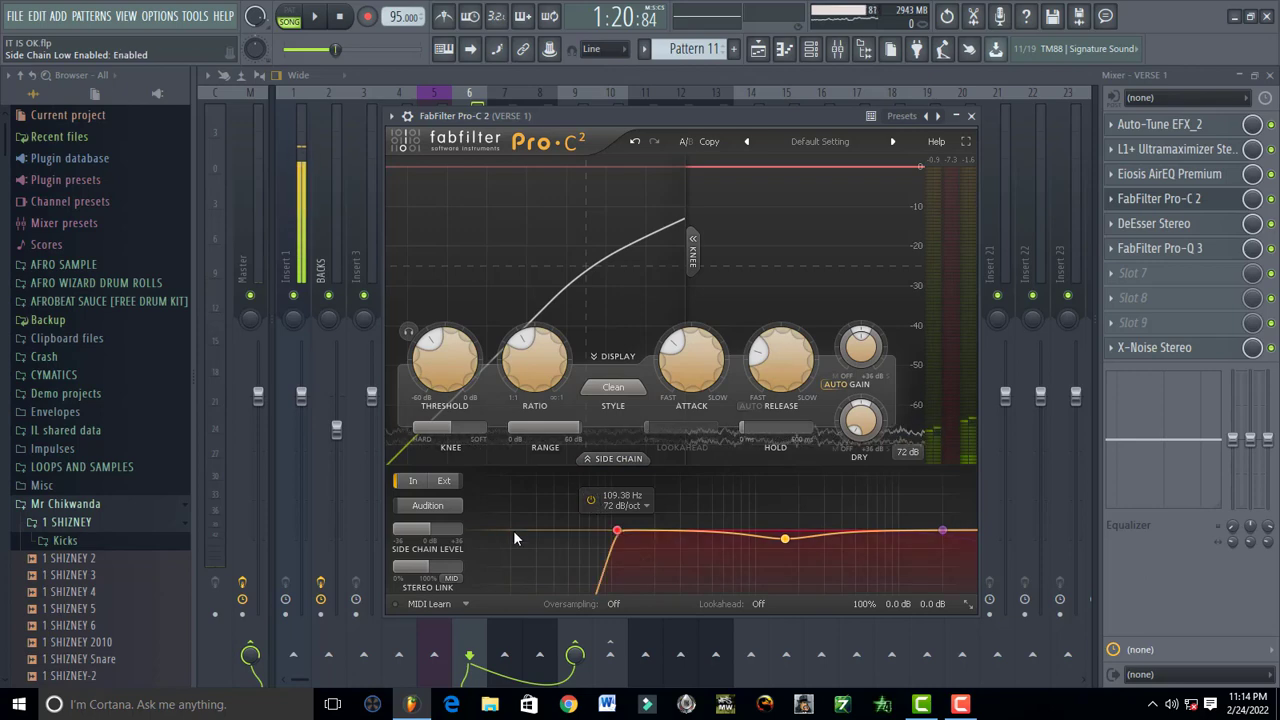
- Examine the Pro-C 2 side chain's low-cut curve, audition and level controls, and close the plugin
mouse_move(513, 538)
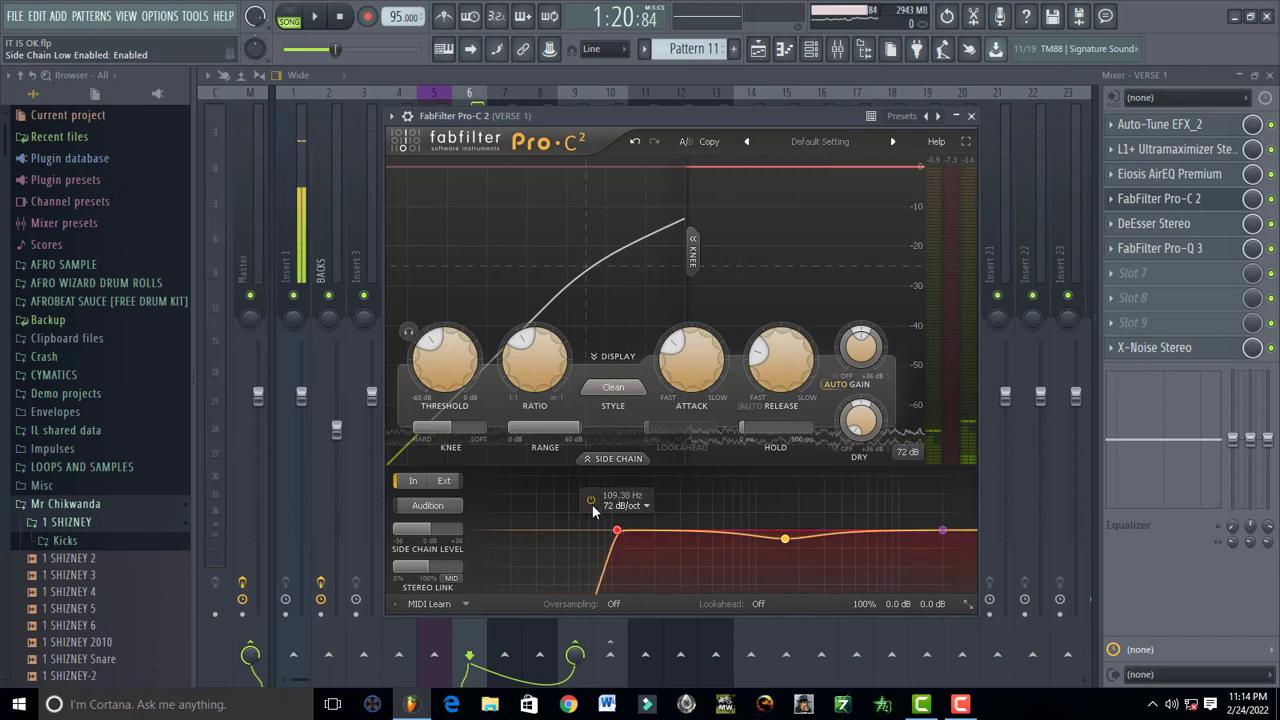
mouse_move(617, 538)
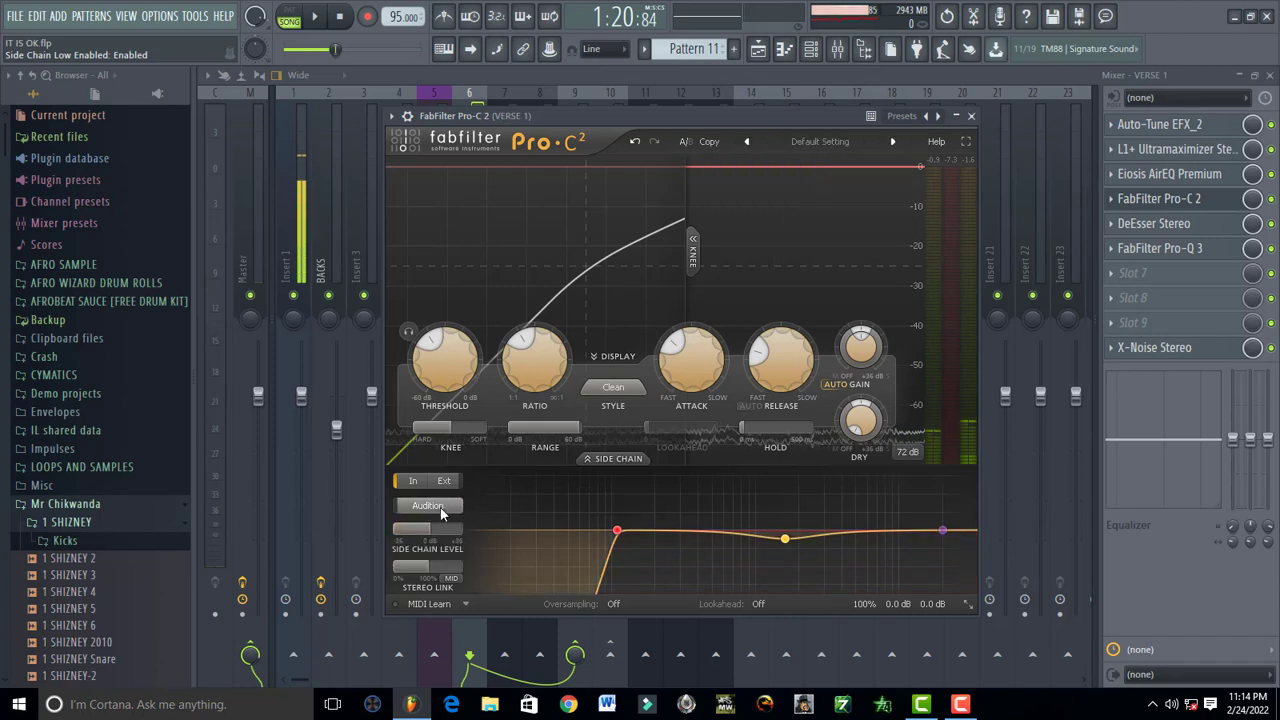
mouse_move(424, 534)
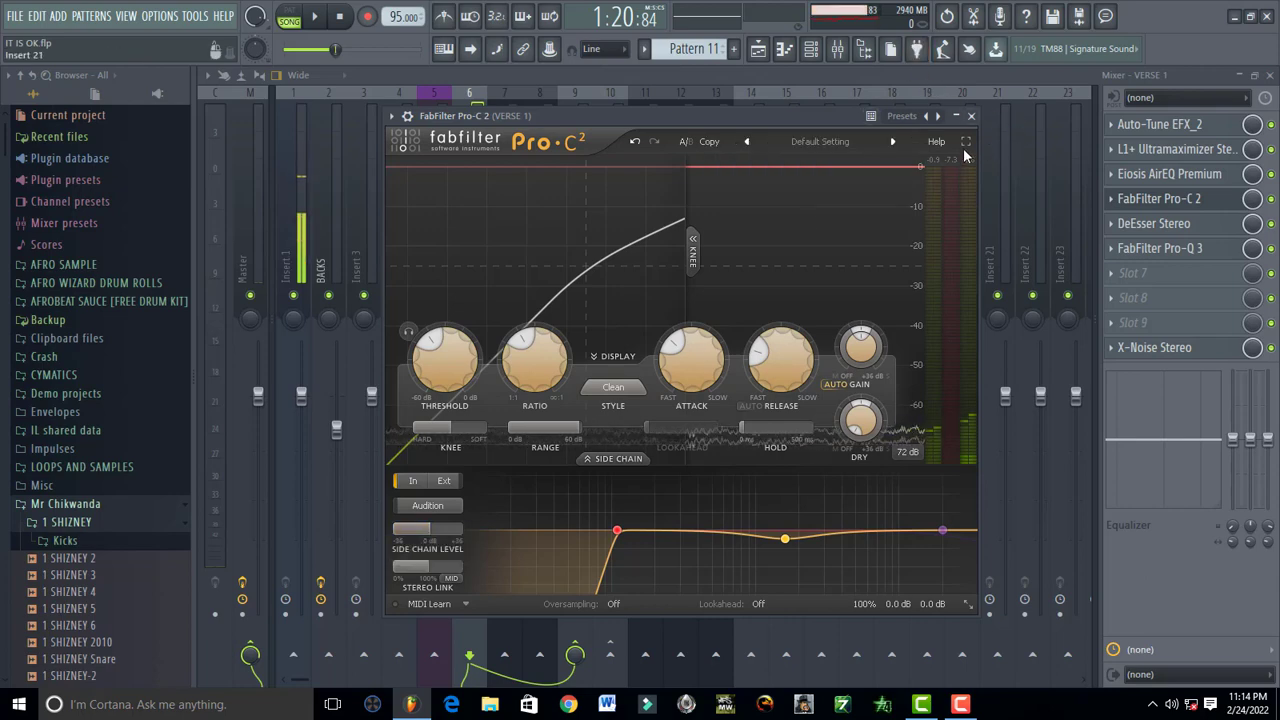
left_click(971, 116)
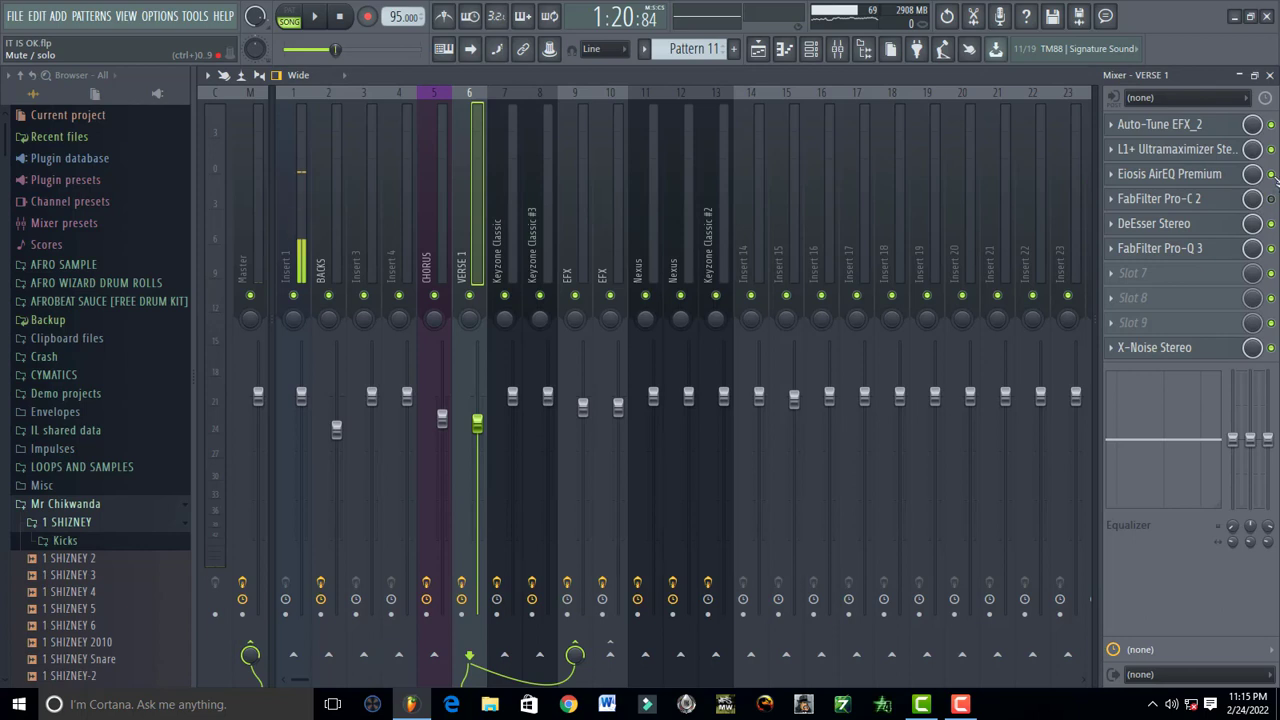
- Compare the verse playback with Auto-Tune EFX_2, L1+ Ultramaximizer, AirEQ and Pro-C 2 bypassed against playback with all four re-enabled
key("space")
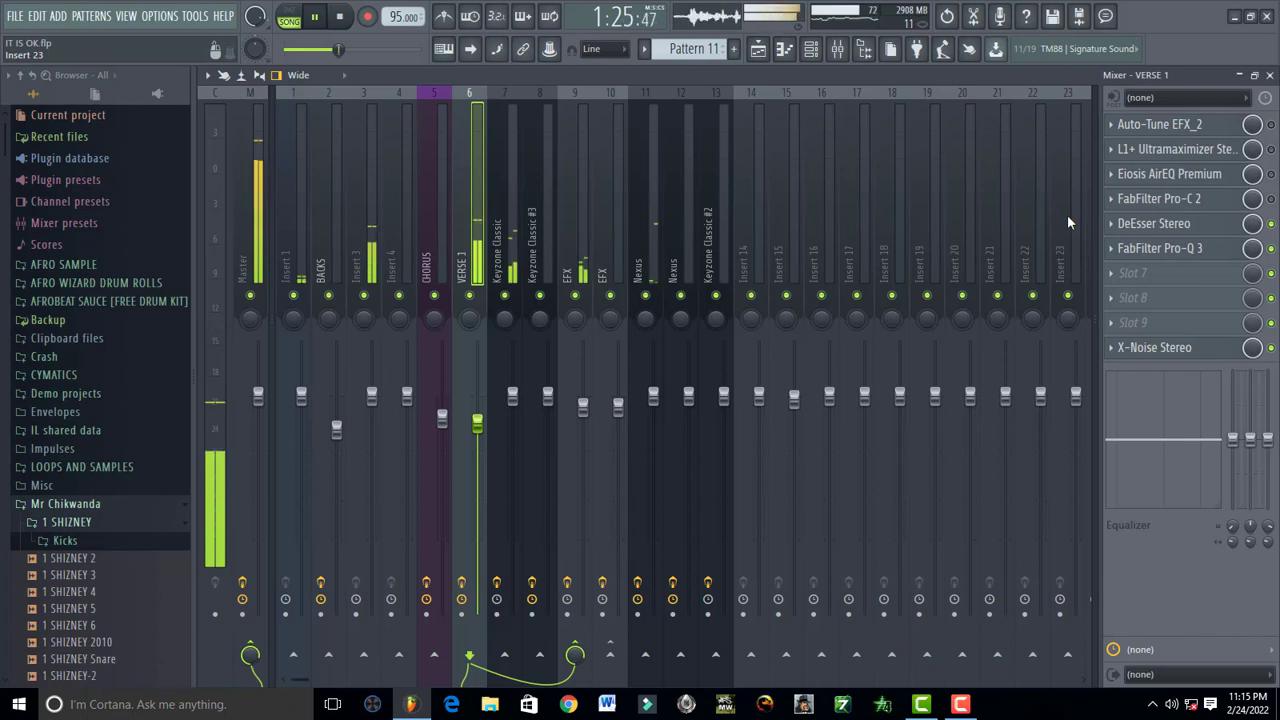
key("space")
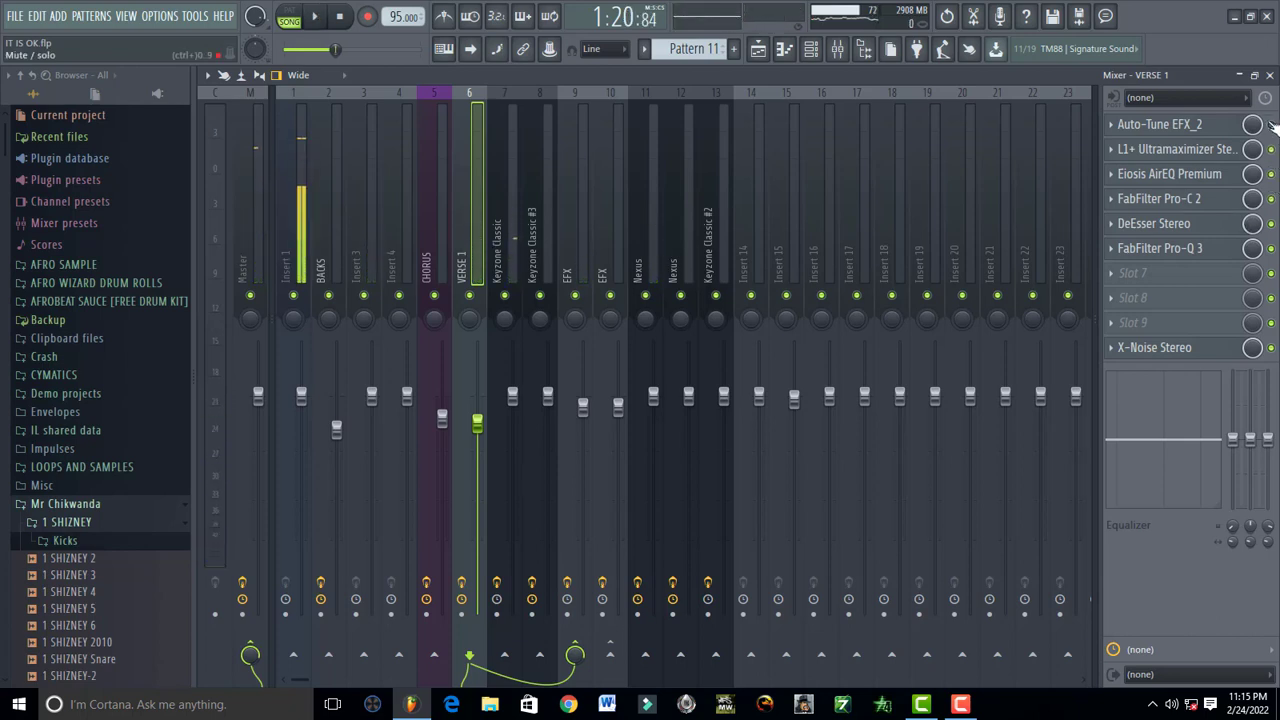
key("space")
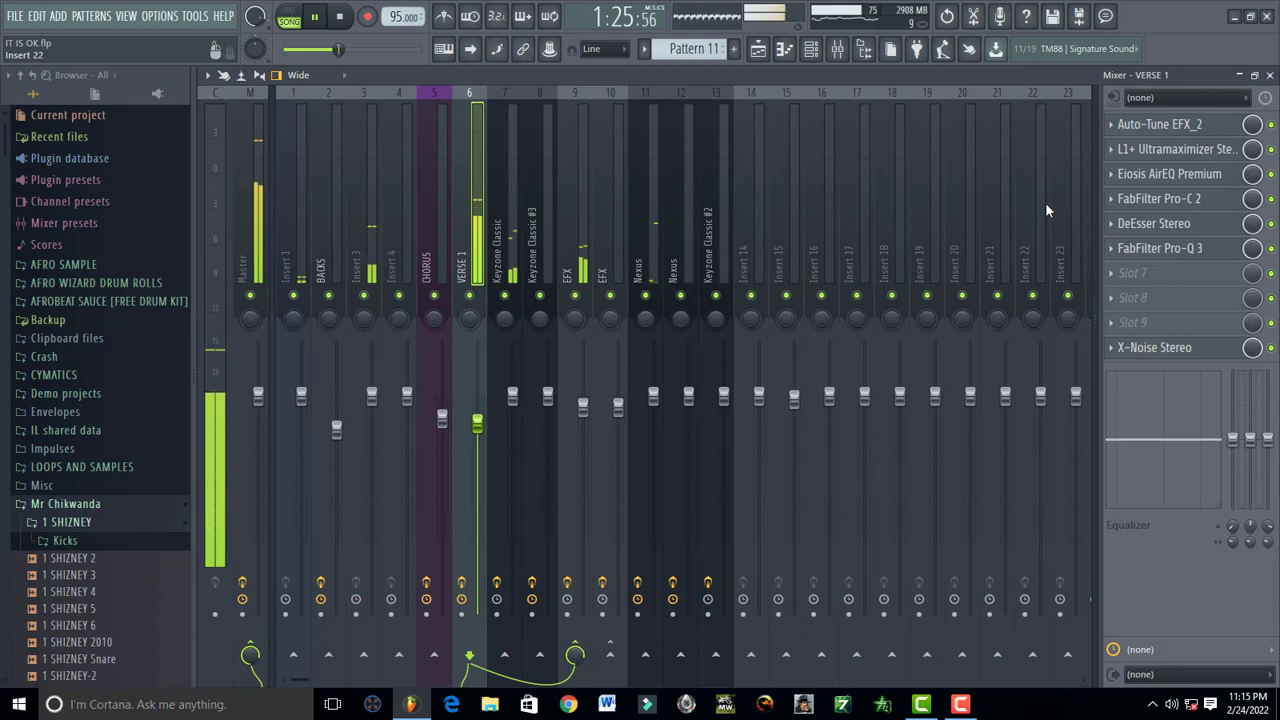
key("space")
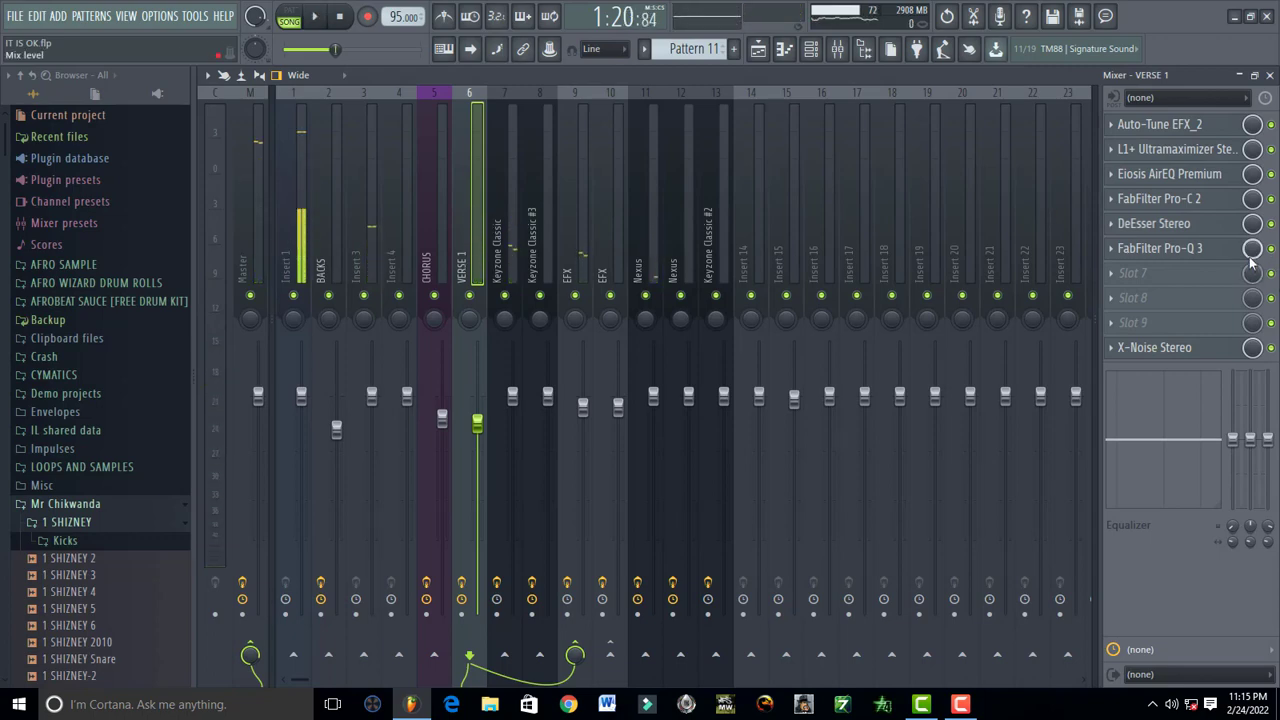
- Examine the DeEsser Stereo threshold, frequency and attenuation on VERSE 1 during verse playback, and close the plugin
left_click(1170, 224)
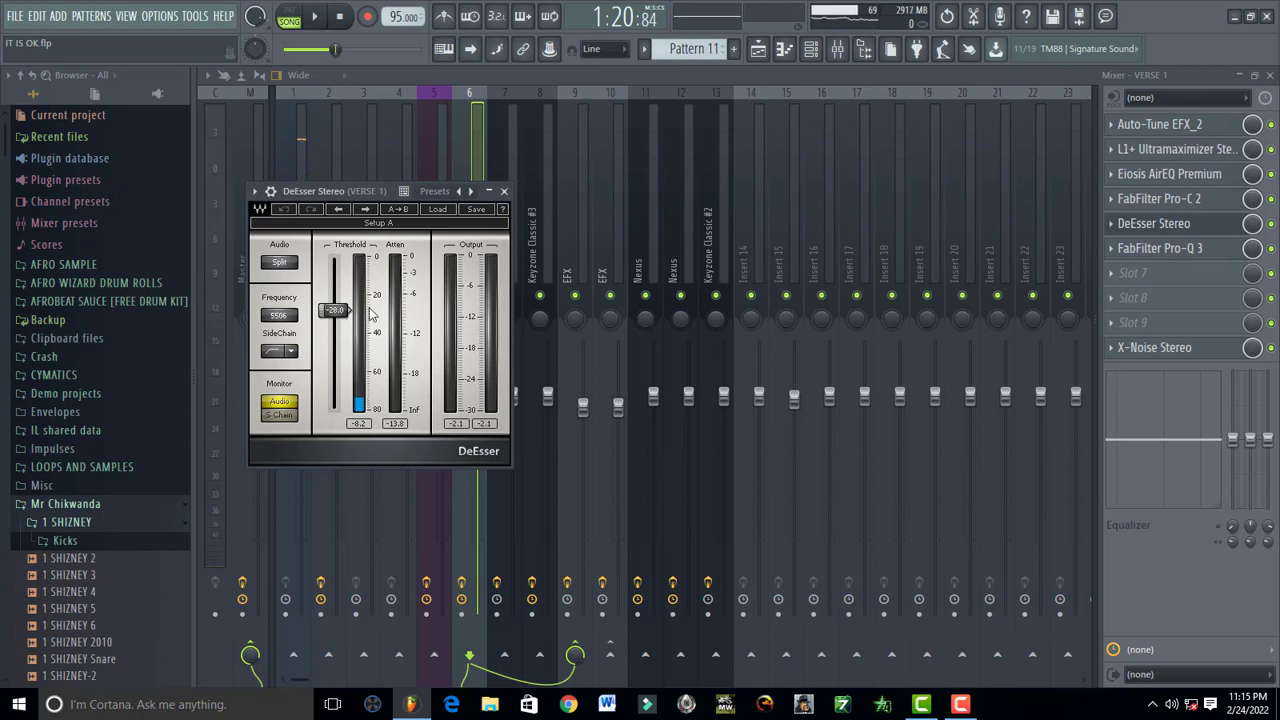
key("space")
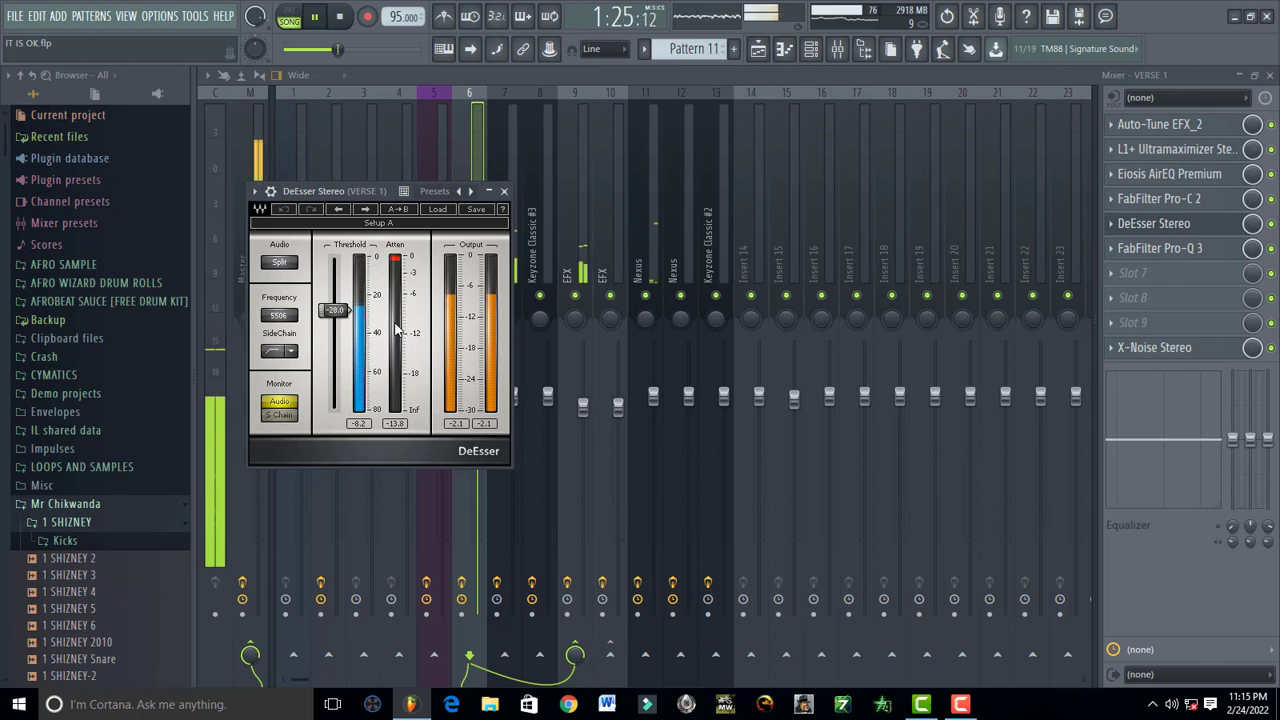
key("space")
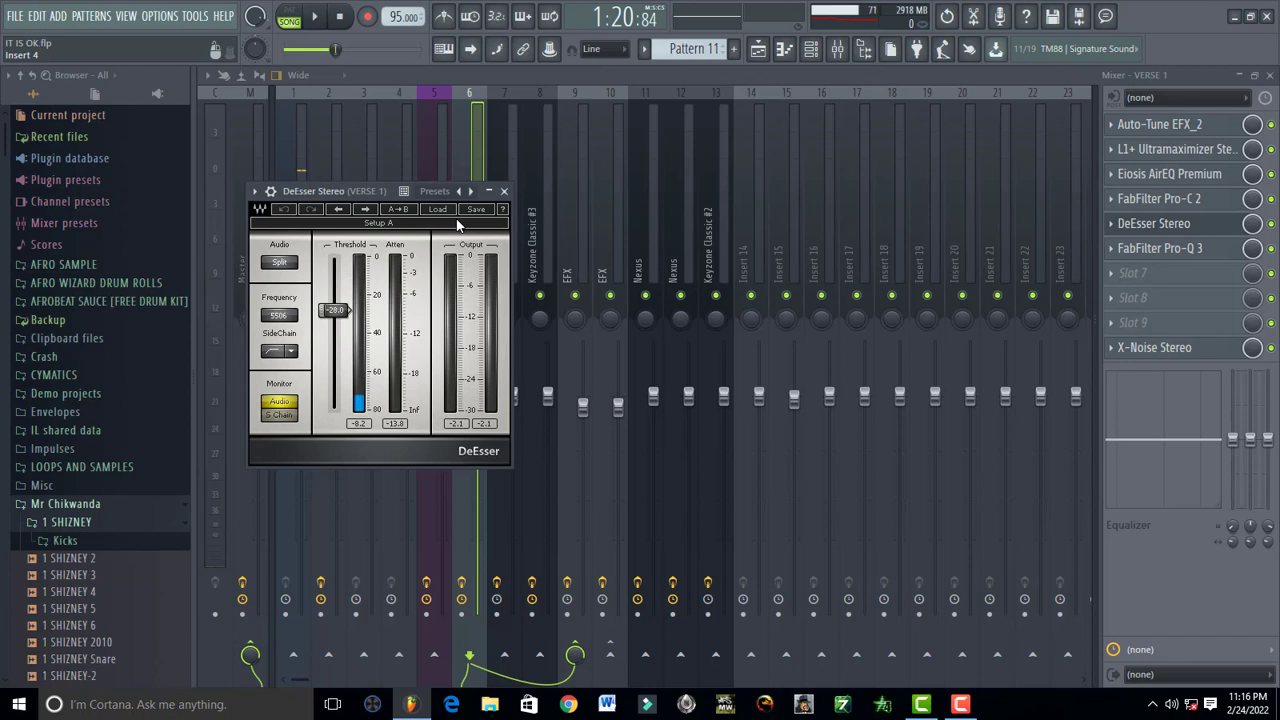
left_click(504, 191)
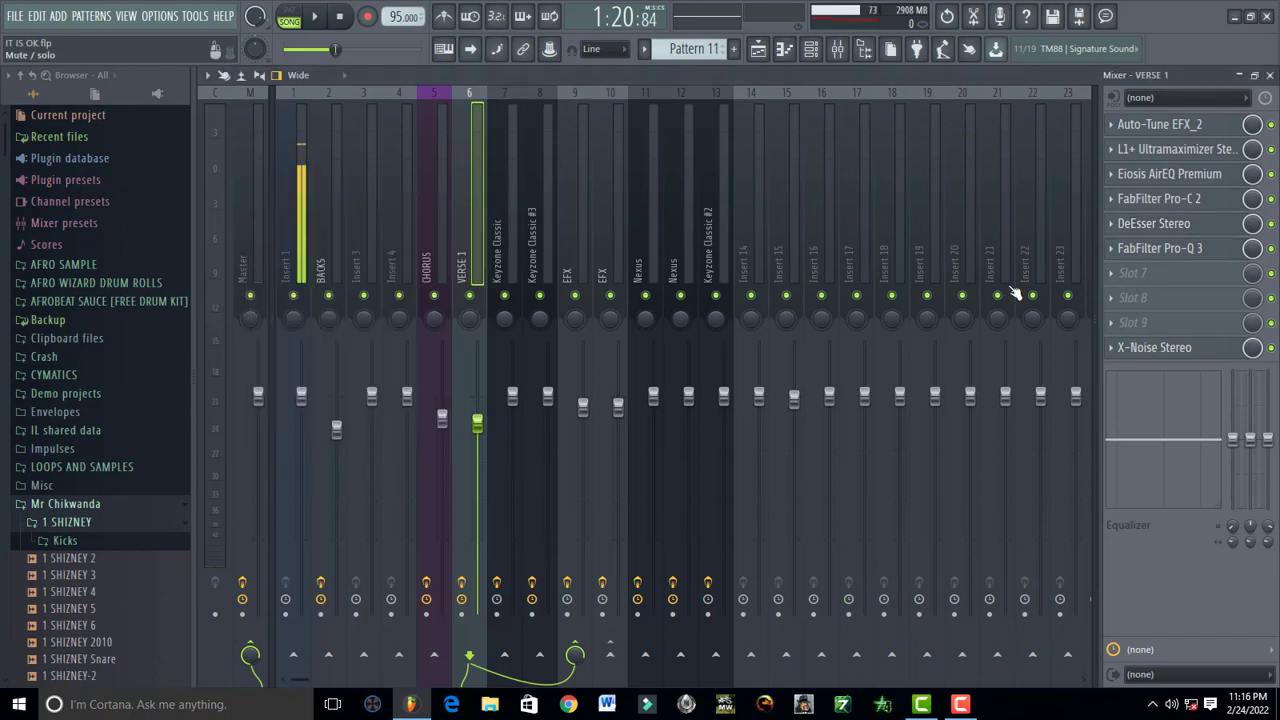
- Open FabFilter Pro-Q 3 on VERSE 1 and examine its EQ curve and analyzer setting
left_click(1157, 251)
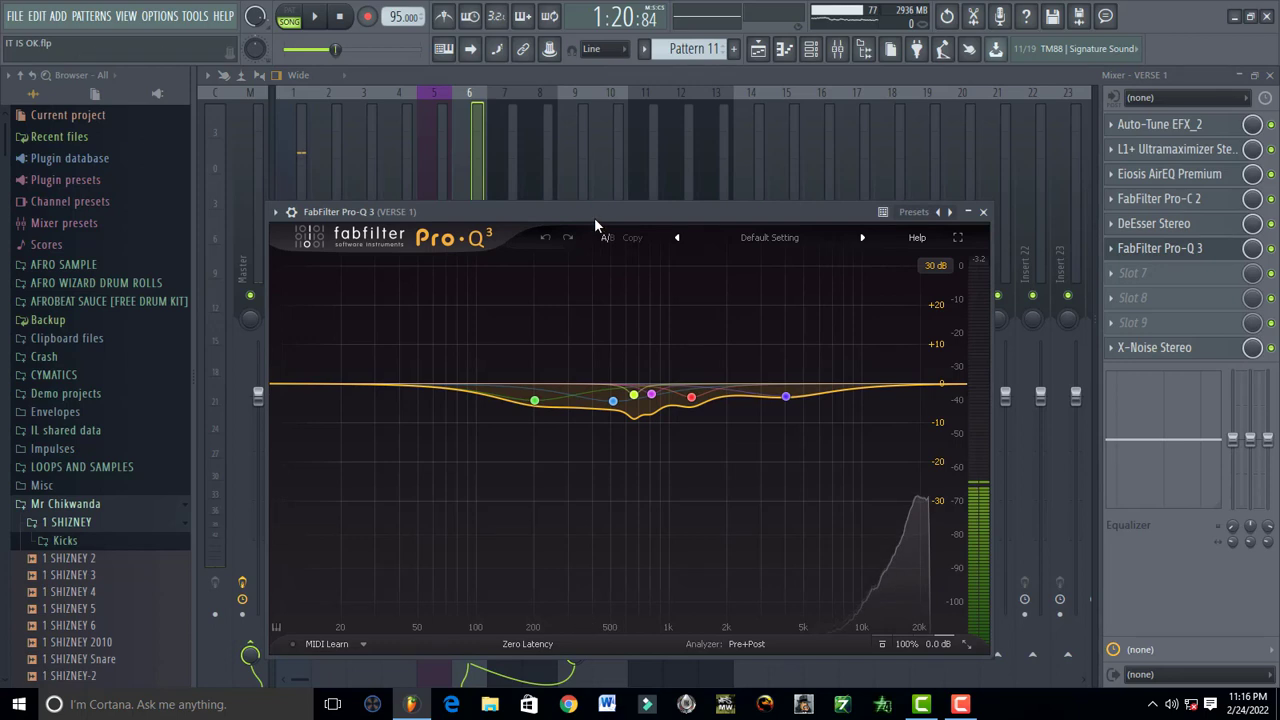
left_click_drag(594, 217, 695, 131)
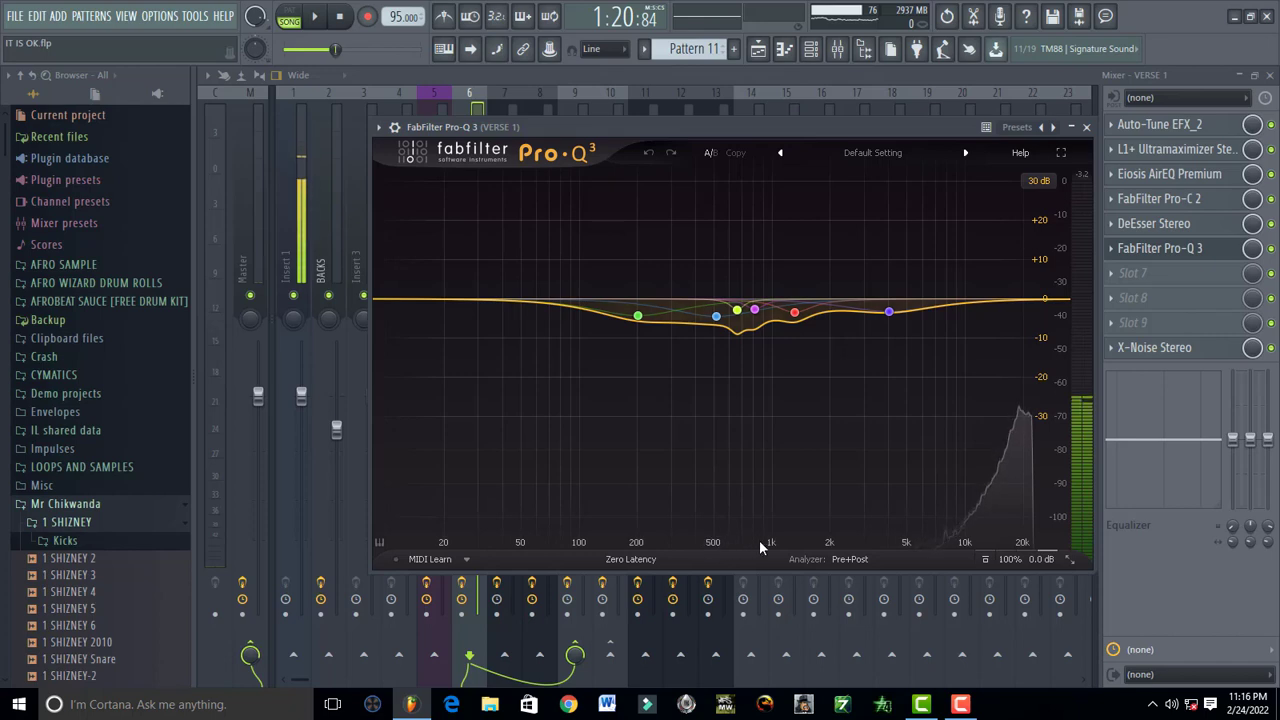
left_click(868, 561)
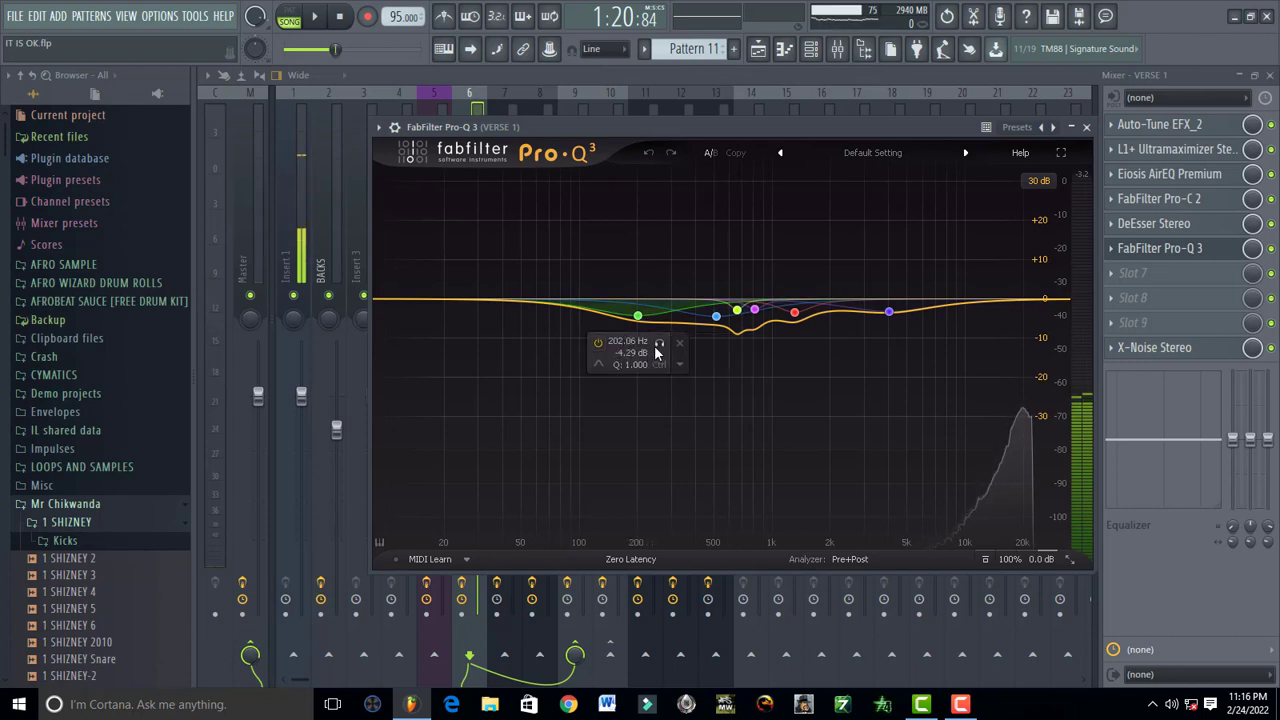
- Solo the Pro-Q 3 band at 202.06 Hz during verse playback, unsolo it, and close the plugin
left_click(658, 346)
key("space")
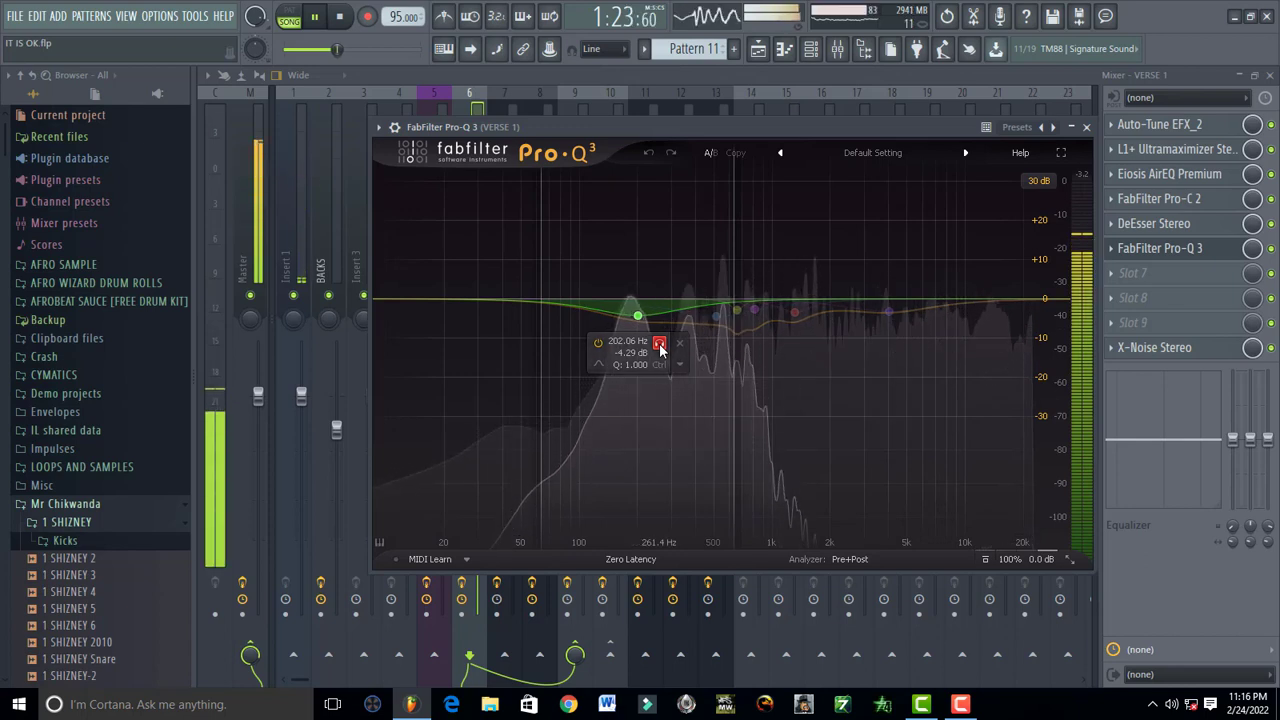
key("space")
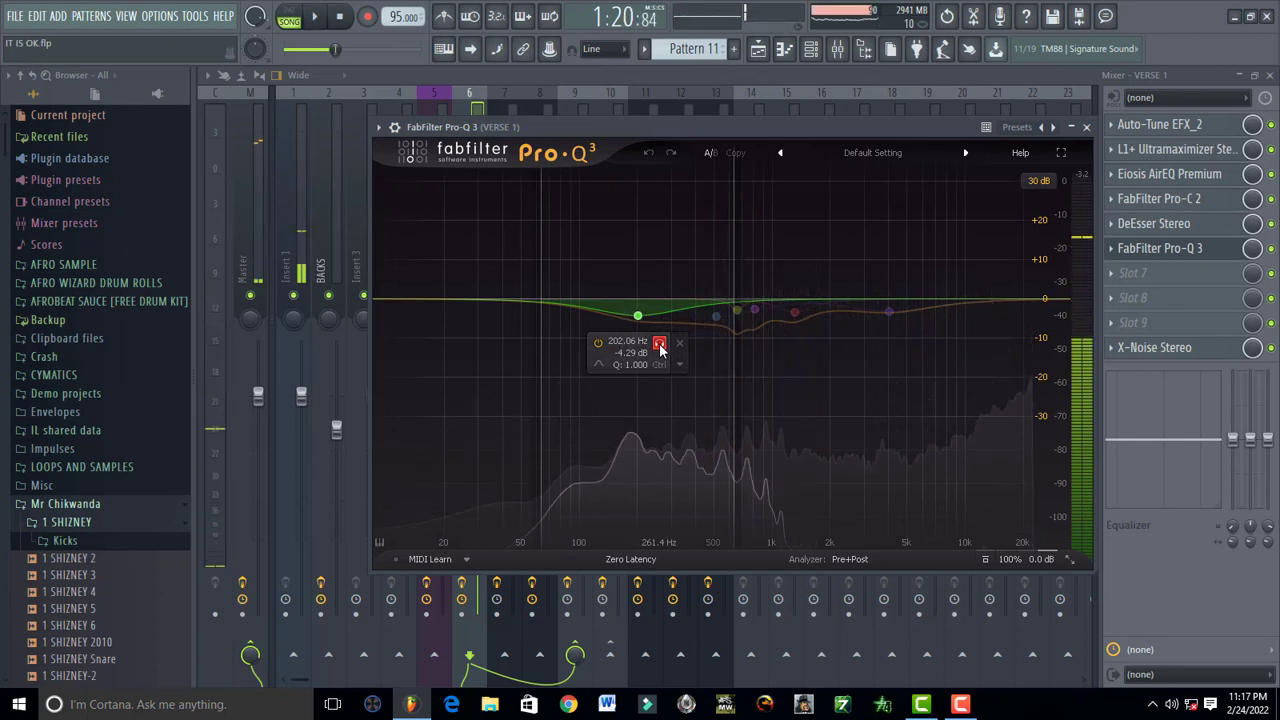
left_click(659, 346)
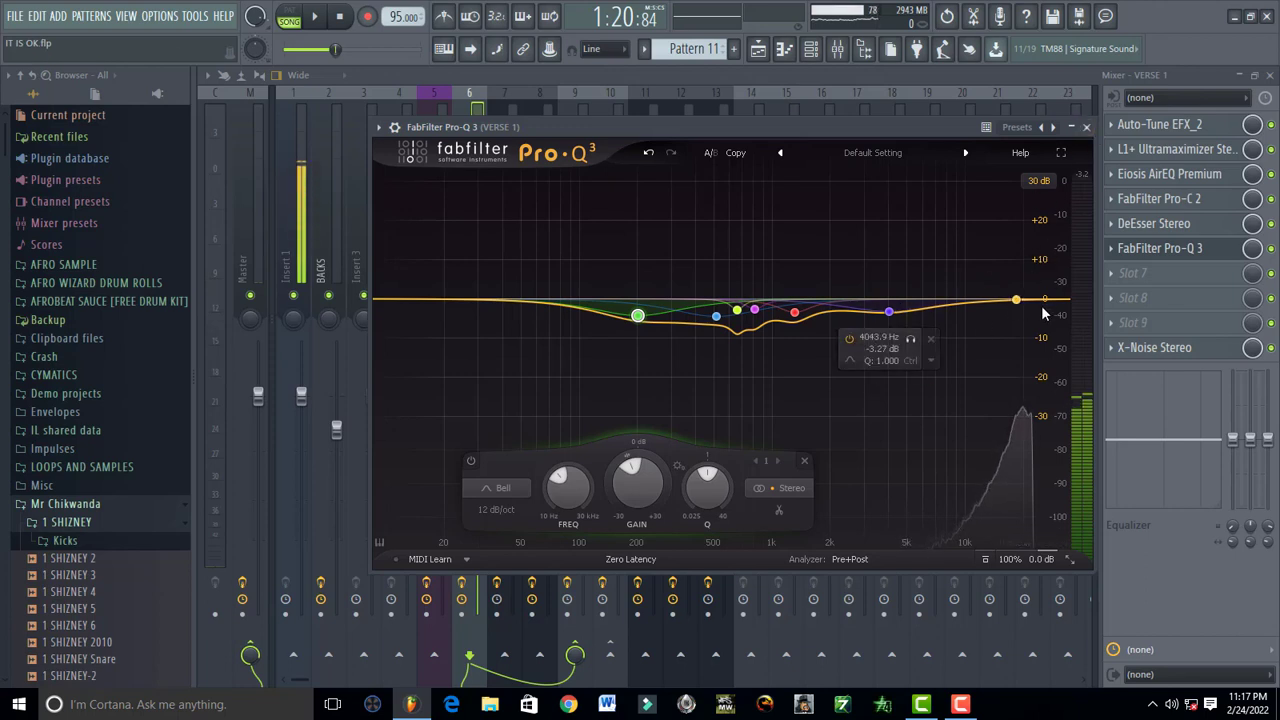
left_click(1088, 128)
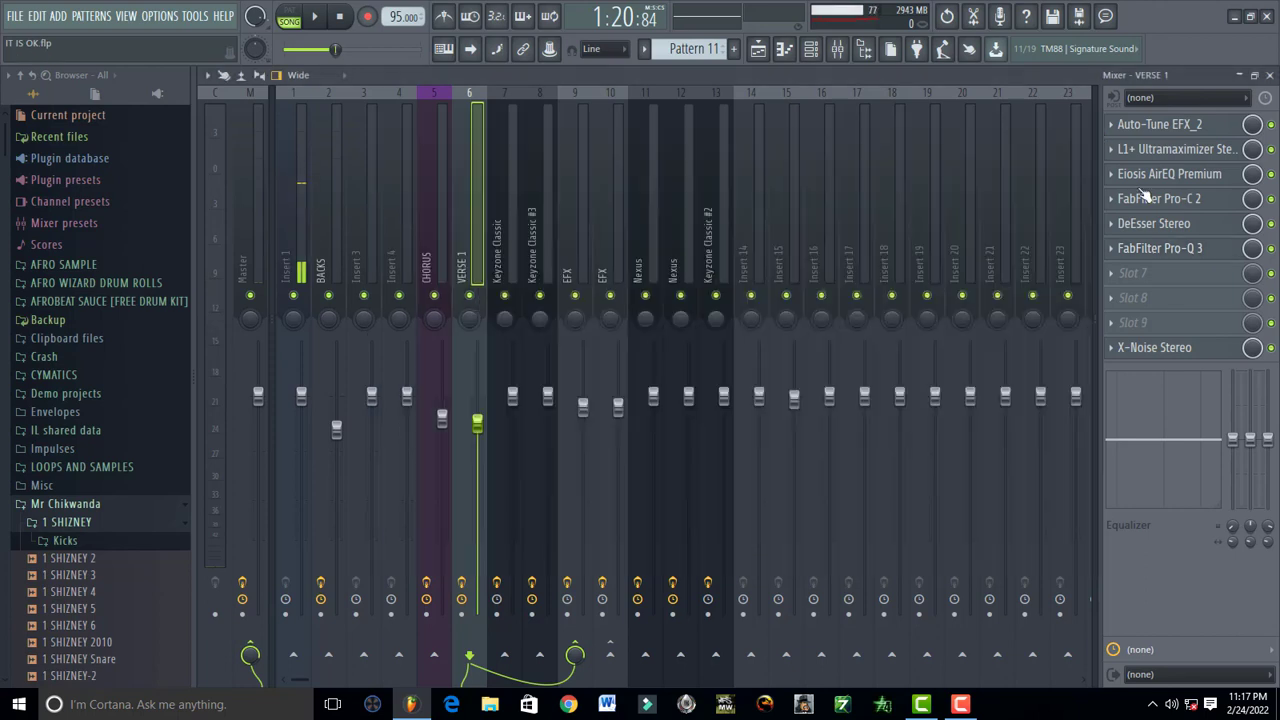
- Open X-Noise Stereo on VERSE 1, examine its threshold, reduction and noise graph during verse playback, and close the plugin
left_click(1155, 352)
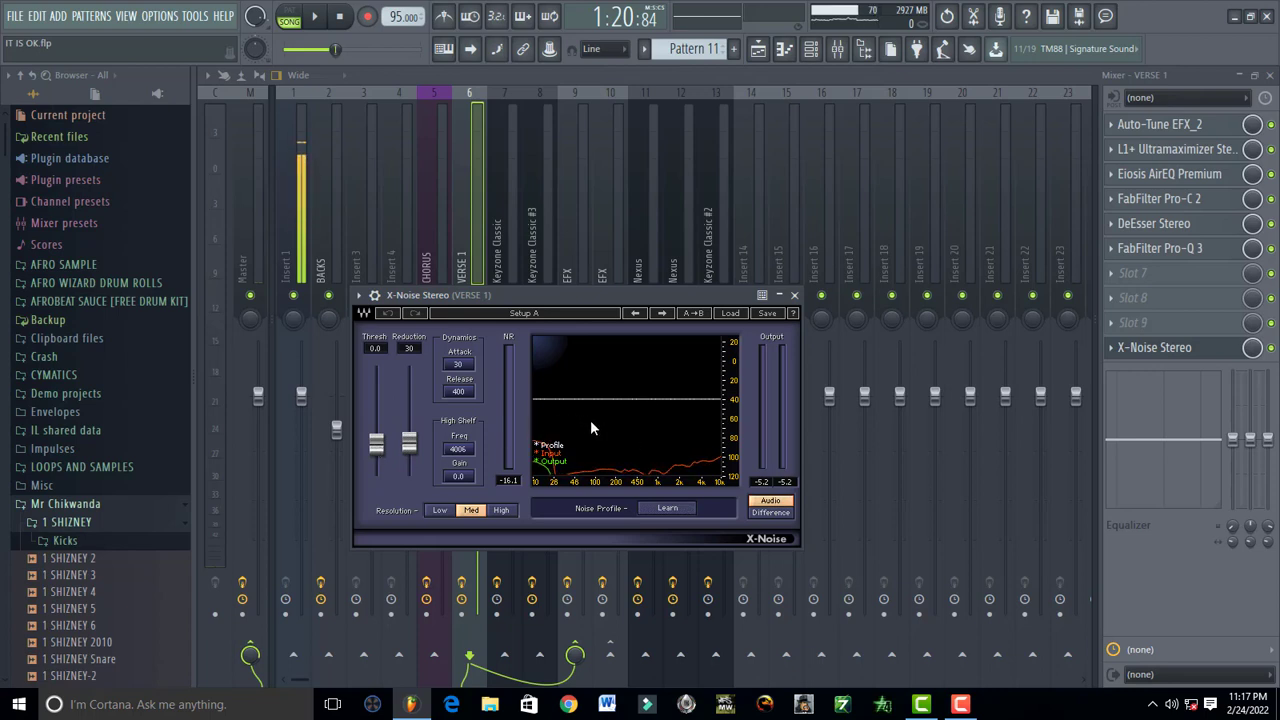
key("space")
key("space")
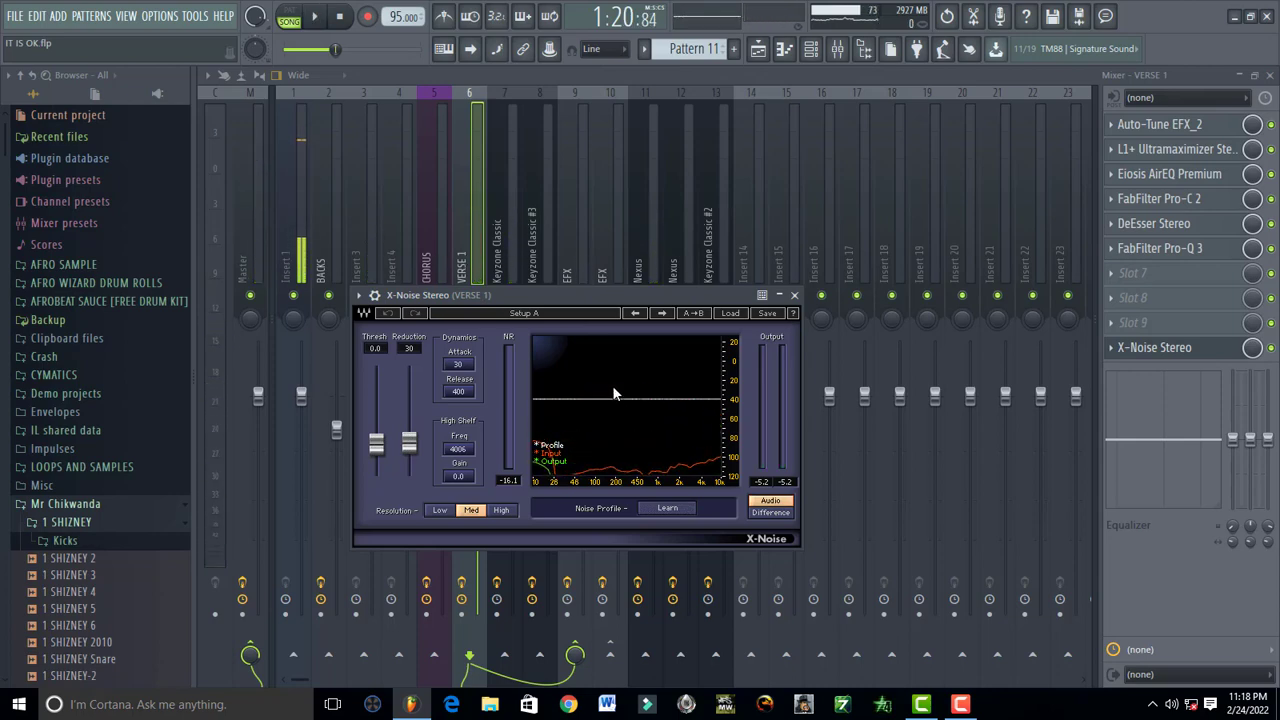
key("space")
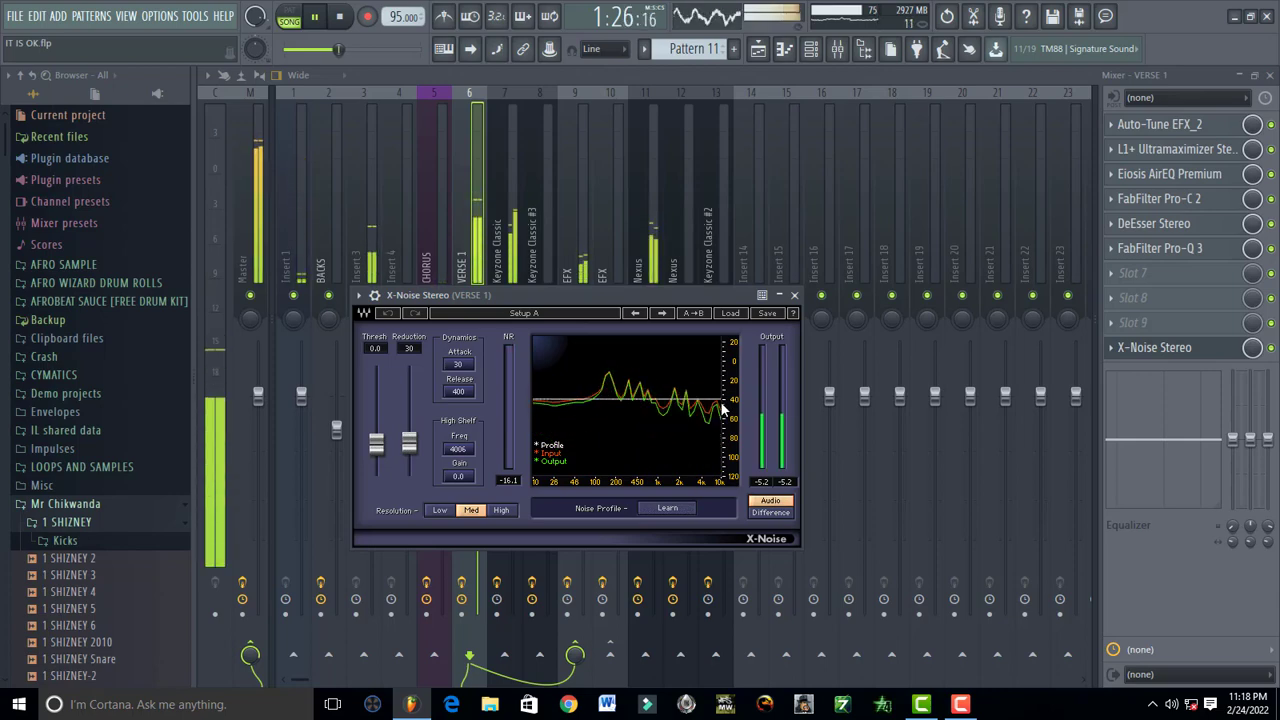
key("space")
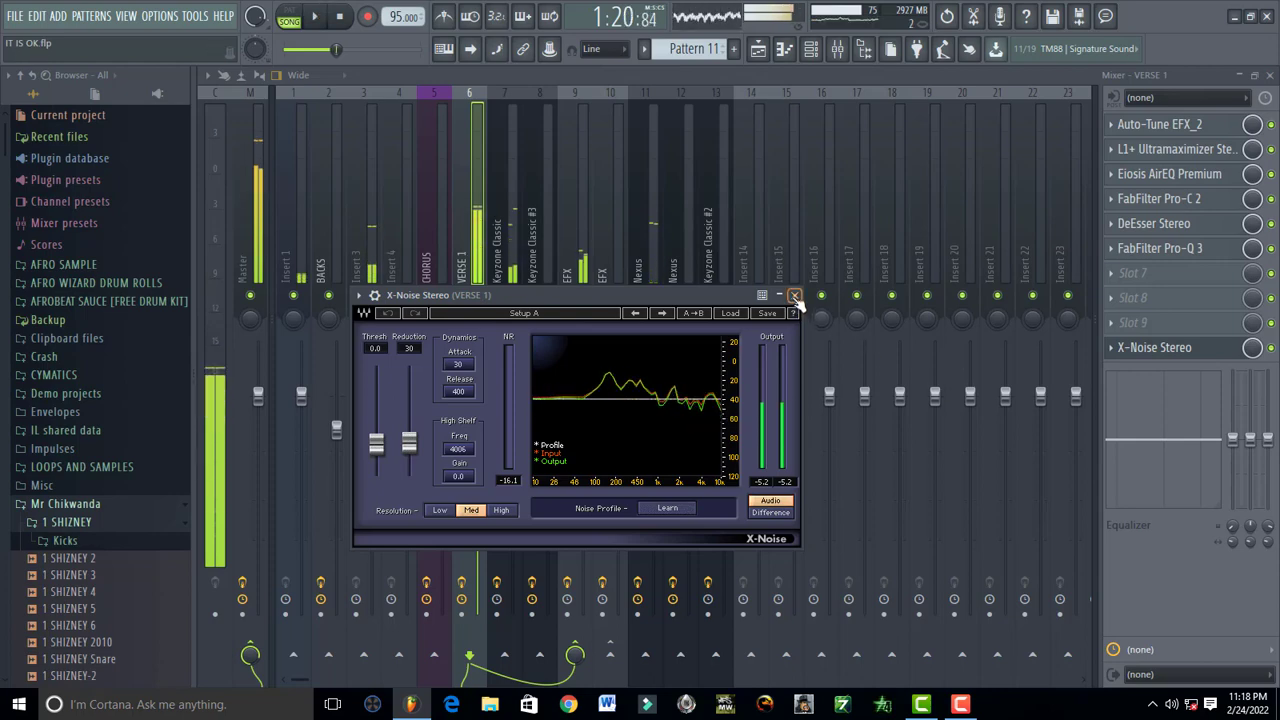
left_click(794, 296)
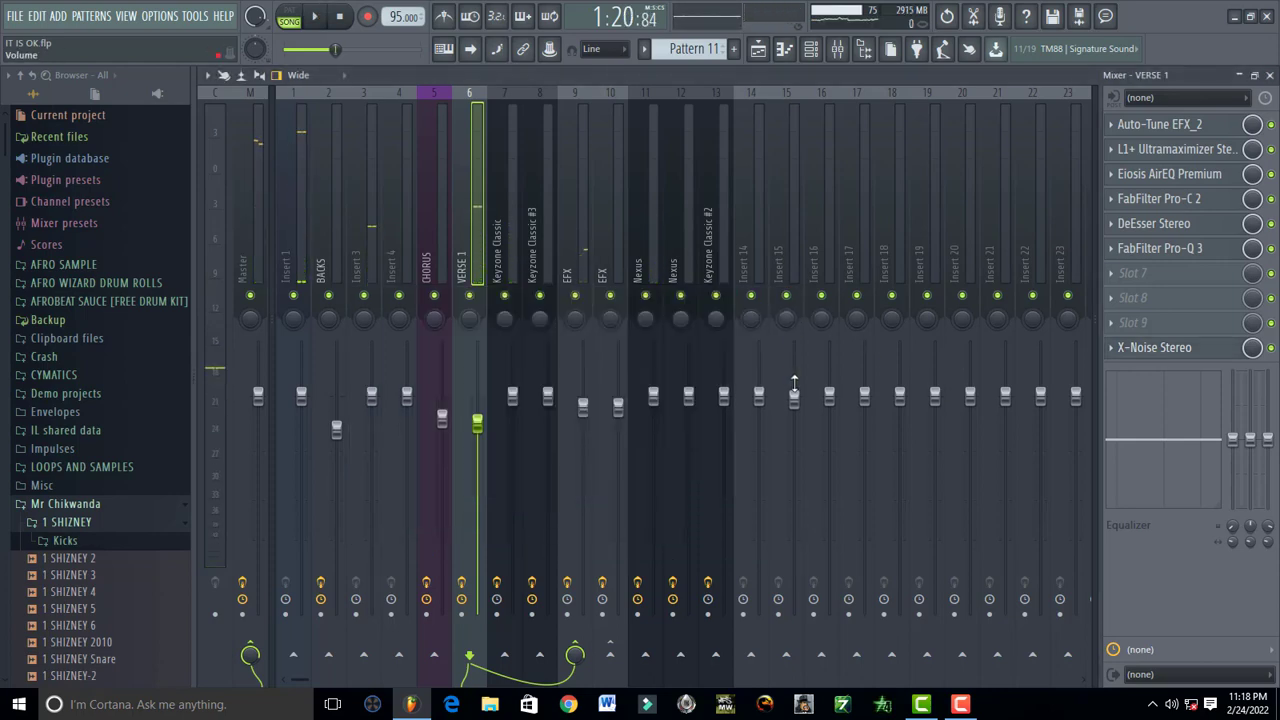
- Close the mixer and the vocal sample's settings window, and examine the vocal and instrument tracks in the Playlist arrangement
left_click(1270, 76)
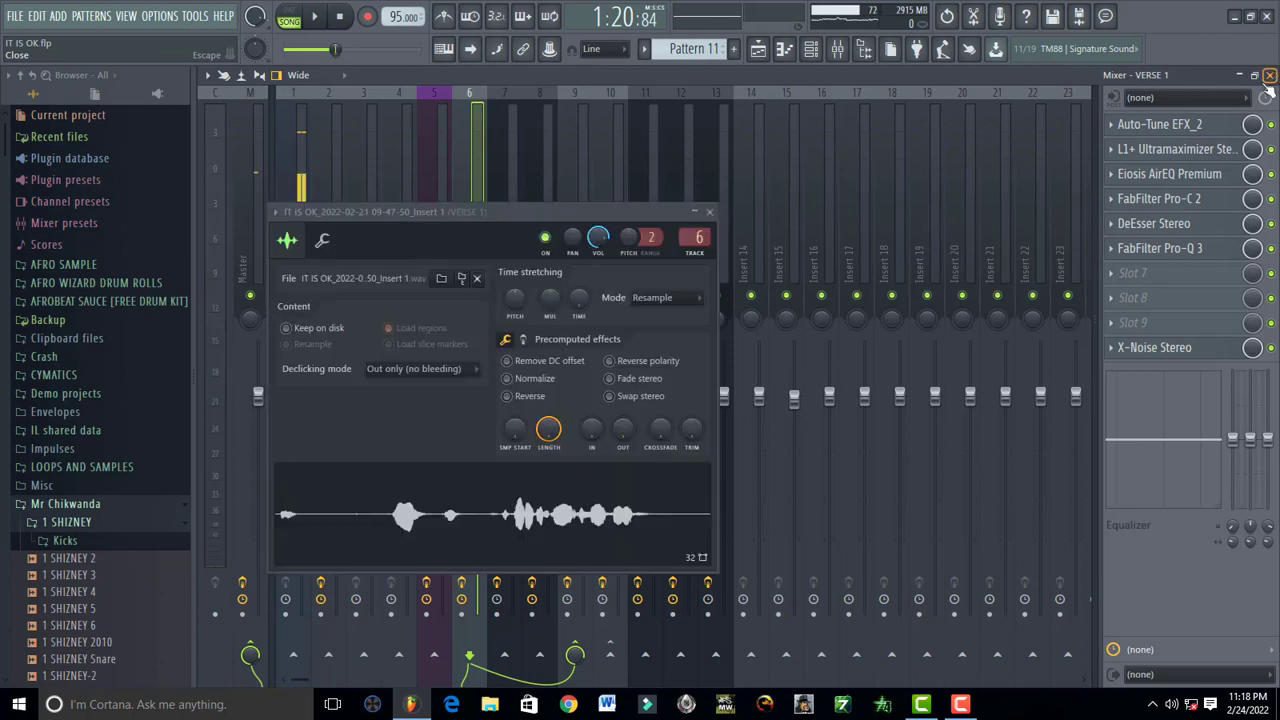
left_click(708, 213)
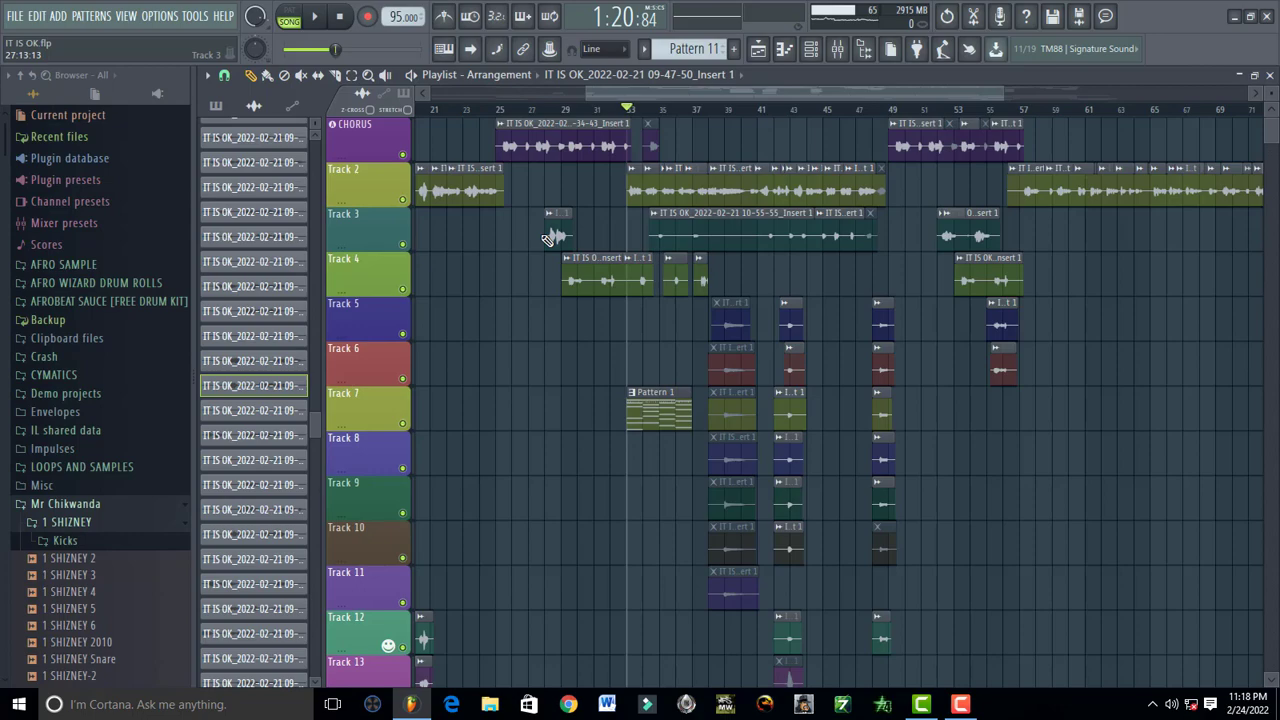
scroll(598, 500, "down", 10)
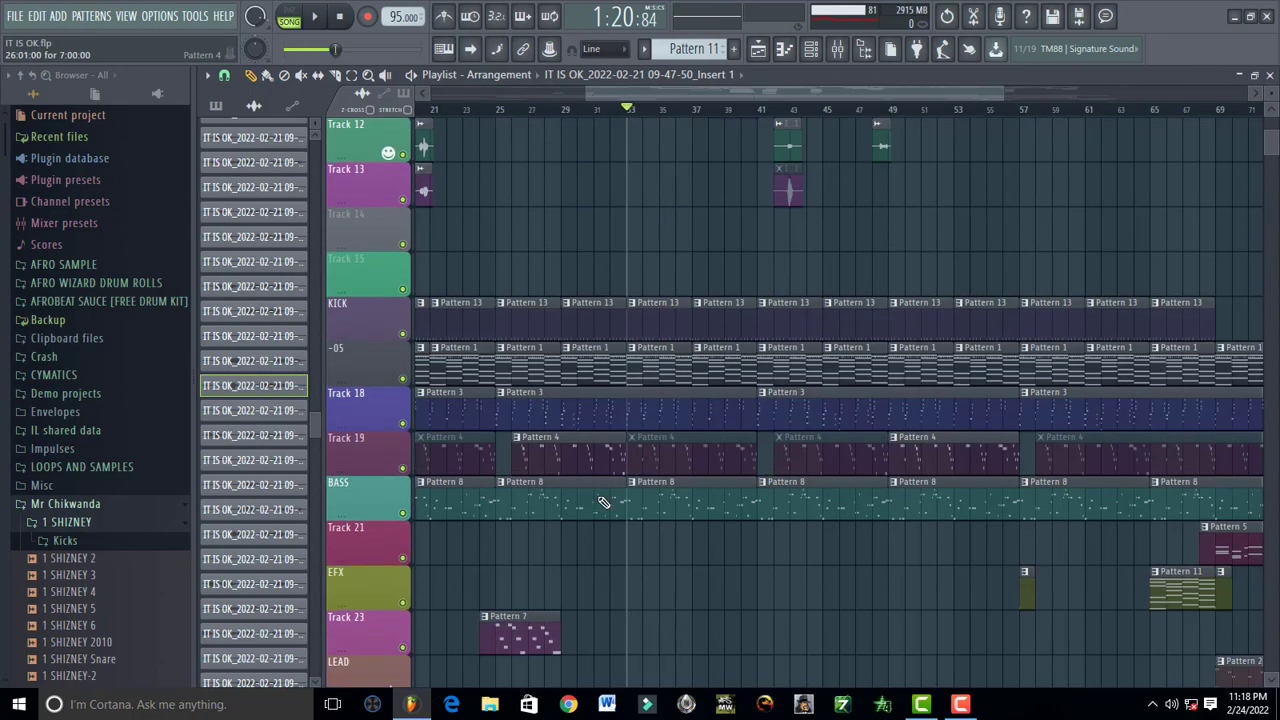
scroll(598, 496, "down", 8)
scroll(598, 496, "up", 16)
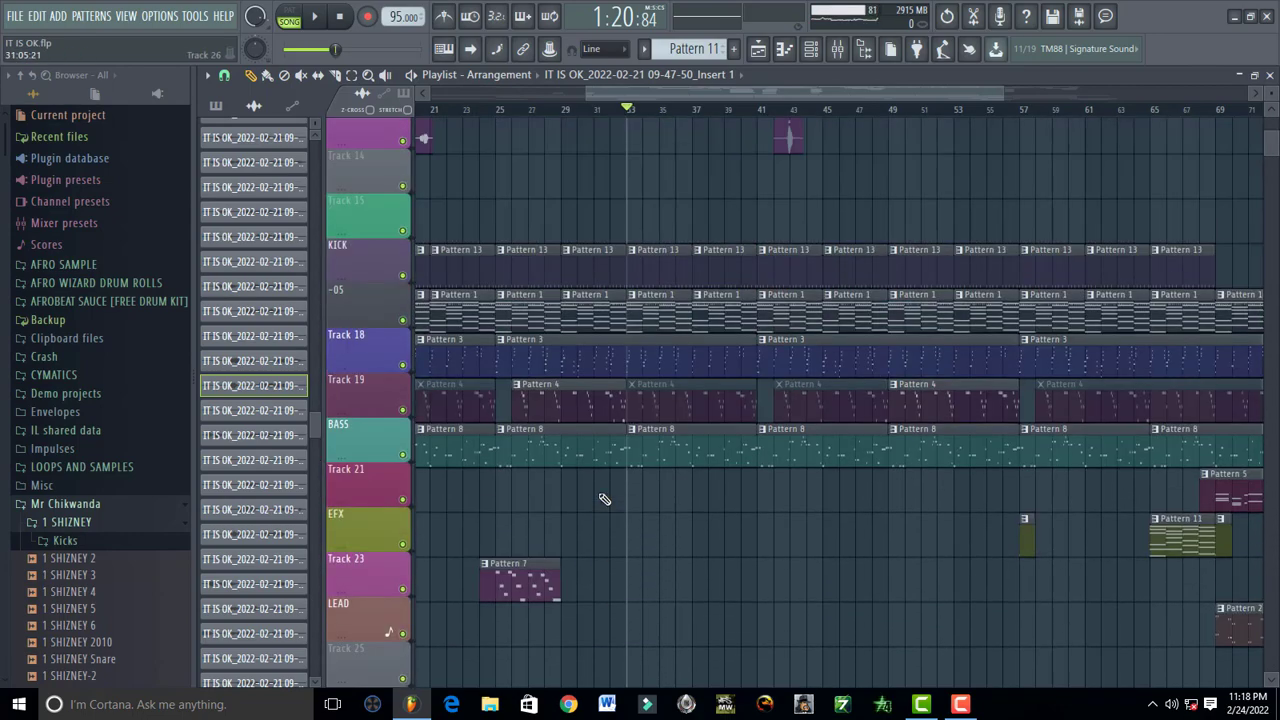
scroll(640, 470, "up", 9)
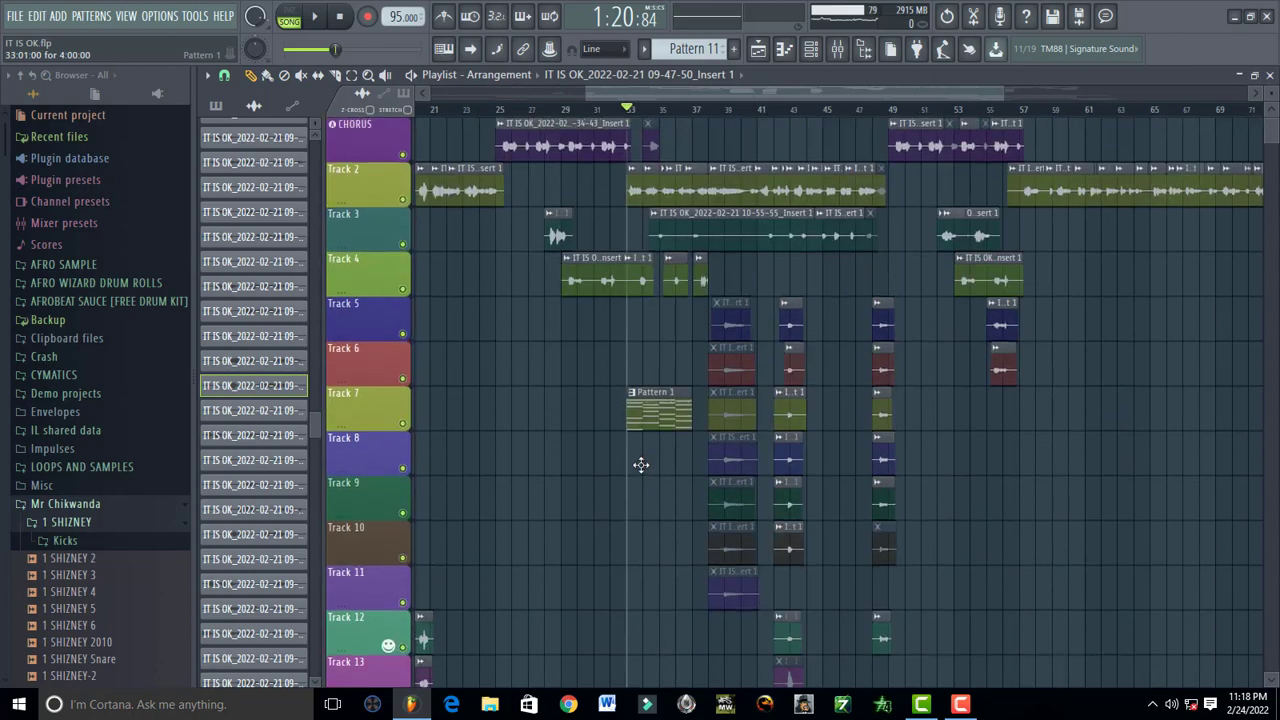
scroll(655, 484, "down", 20)
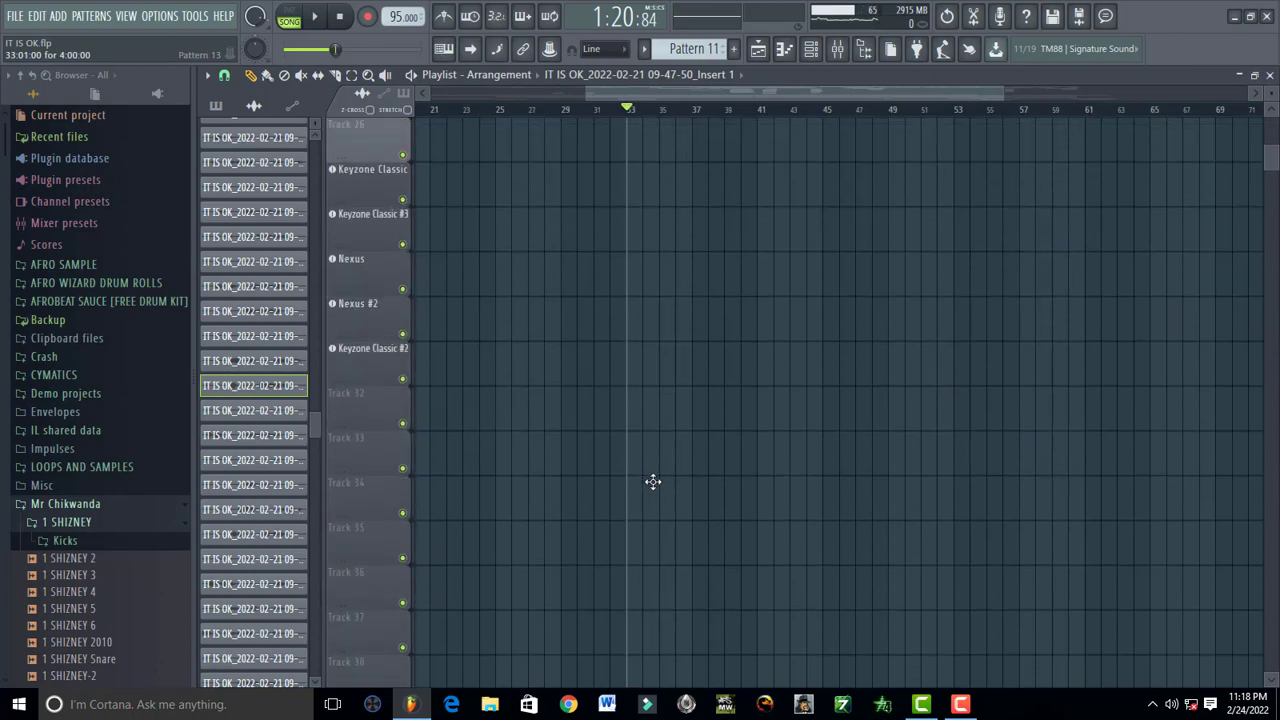
scroll(620, 303, "up", 12)
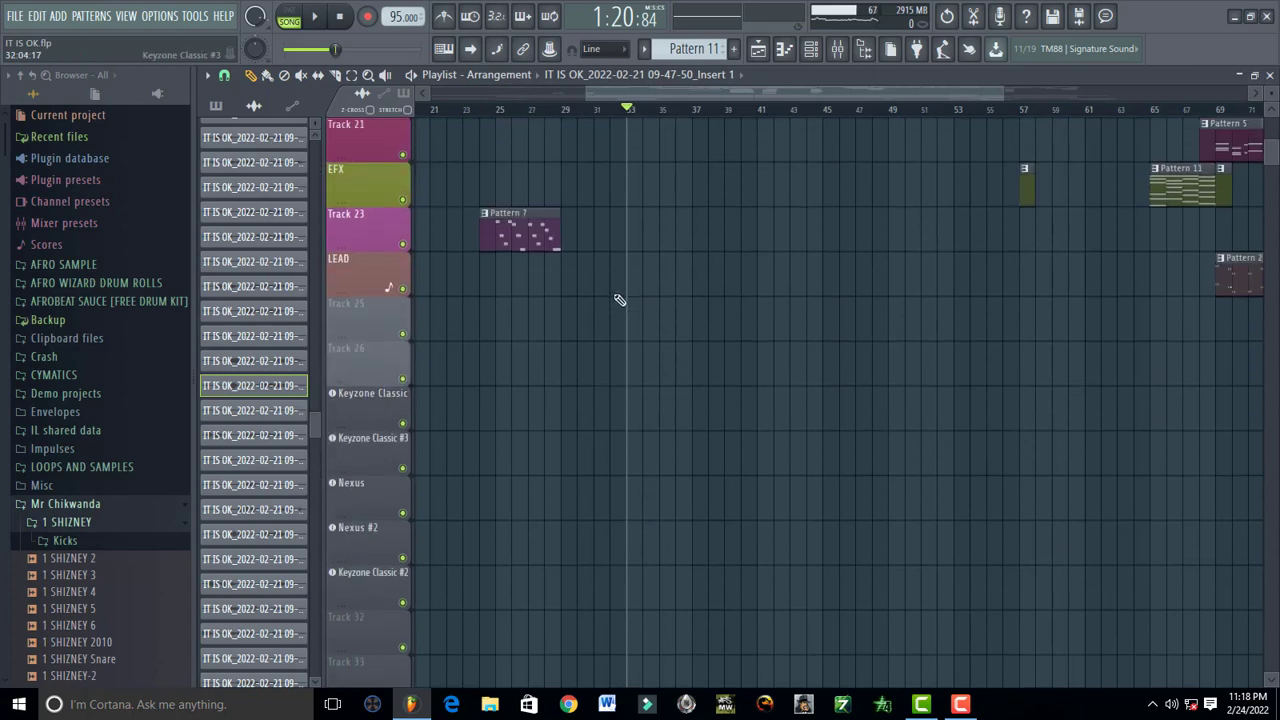
scroll(622, 303, "up", 6)
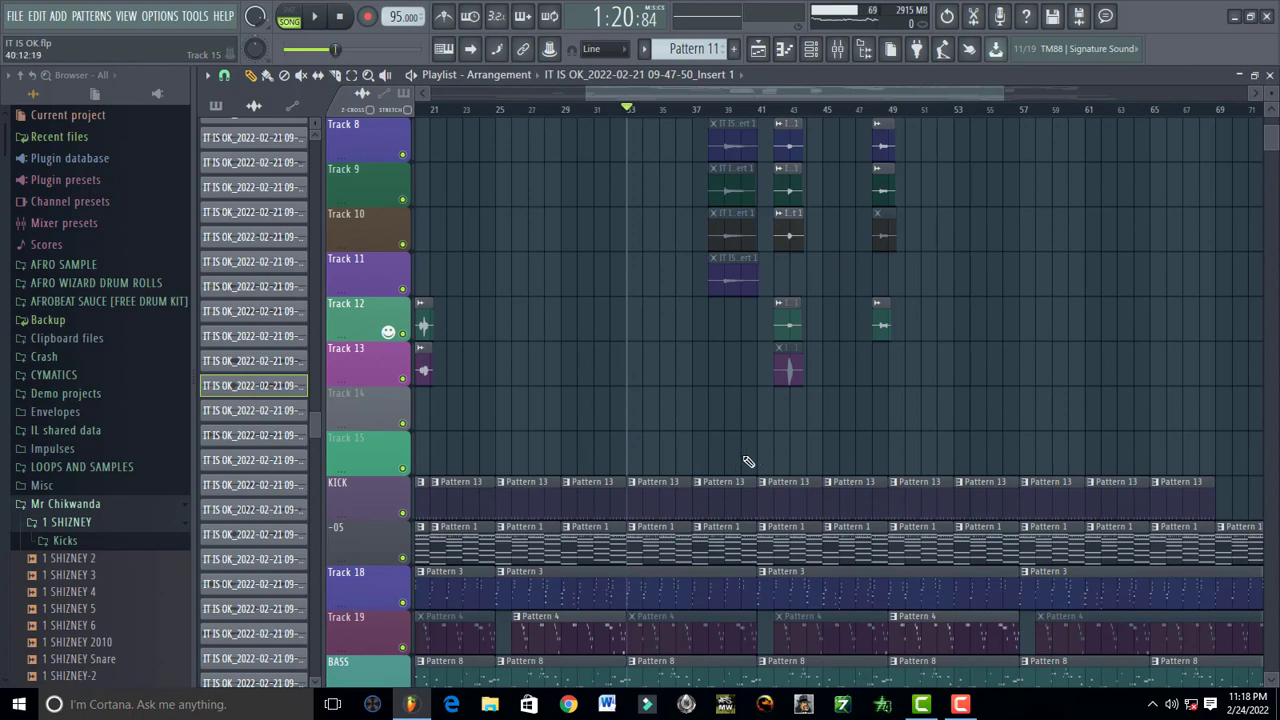
scroll(652, 464, "down", 4)
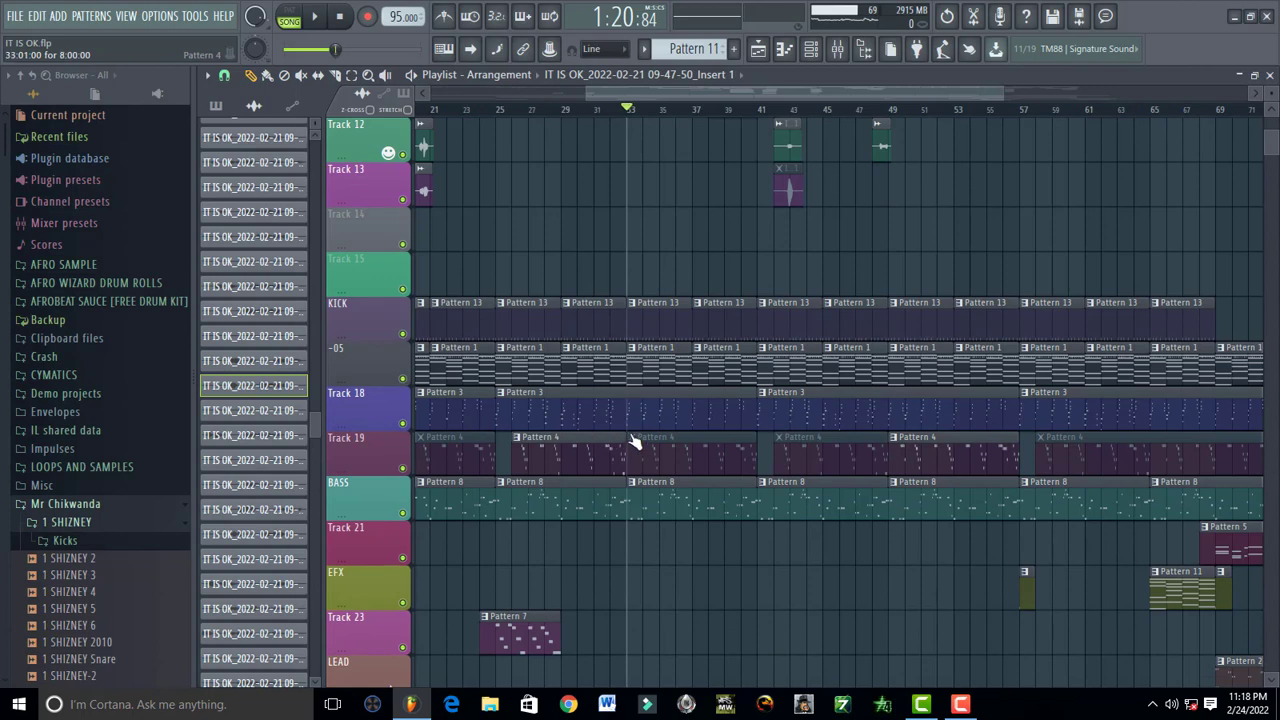
scroll(674, 358, "up", 6)
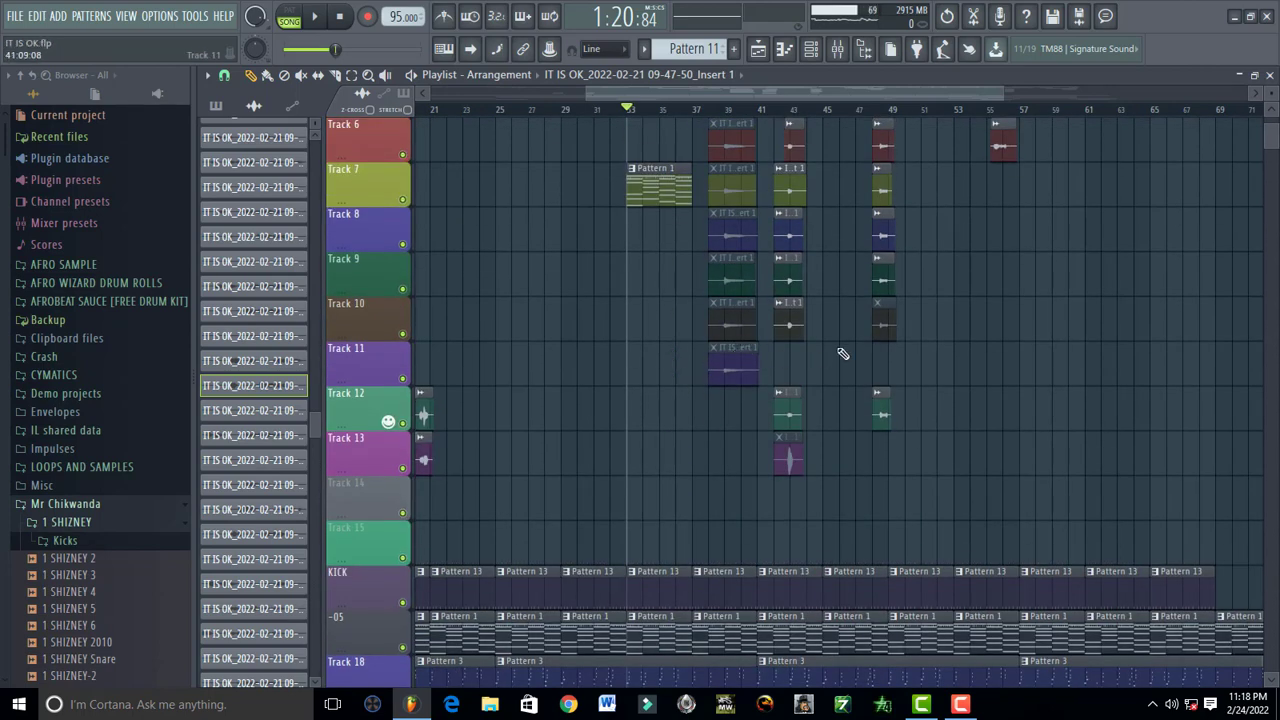
scroll(845, 352, "up", 5)
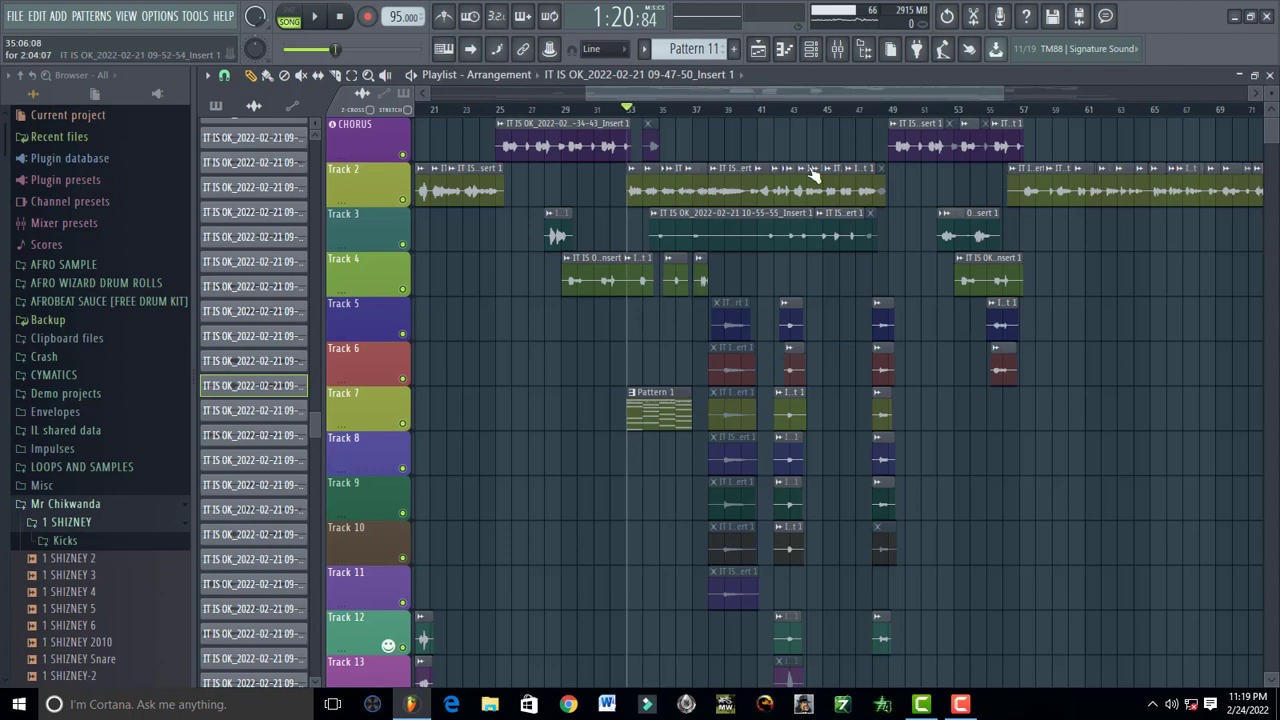
- Reopen the mixer and listen to the verse in the full mix while watching the track levels
key("F9")
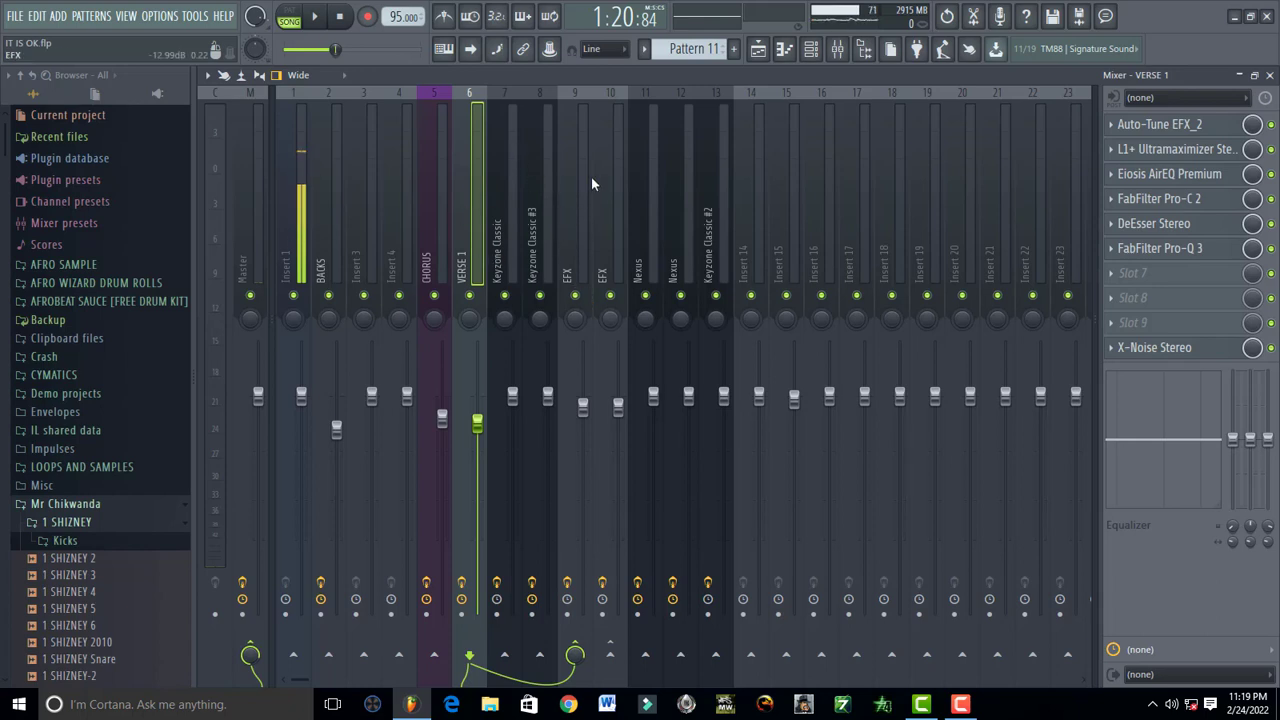
key("space")
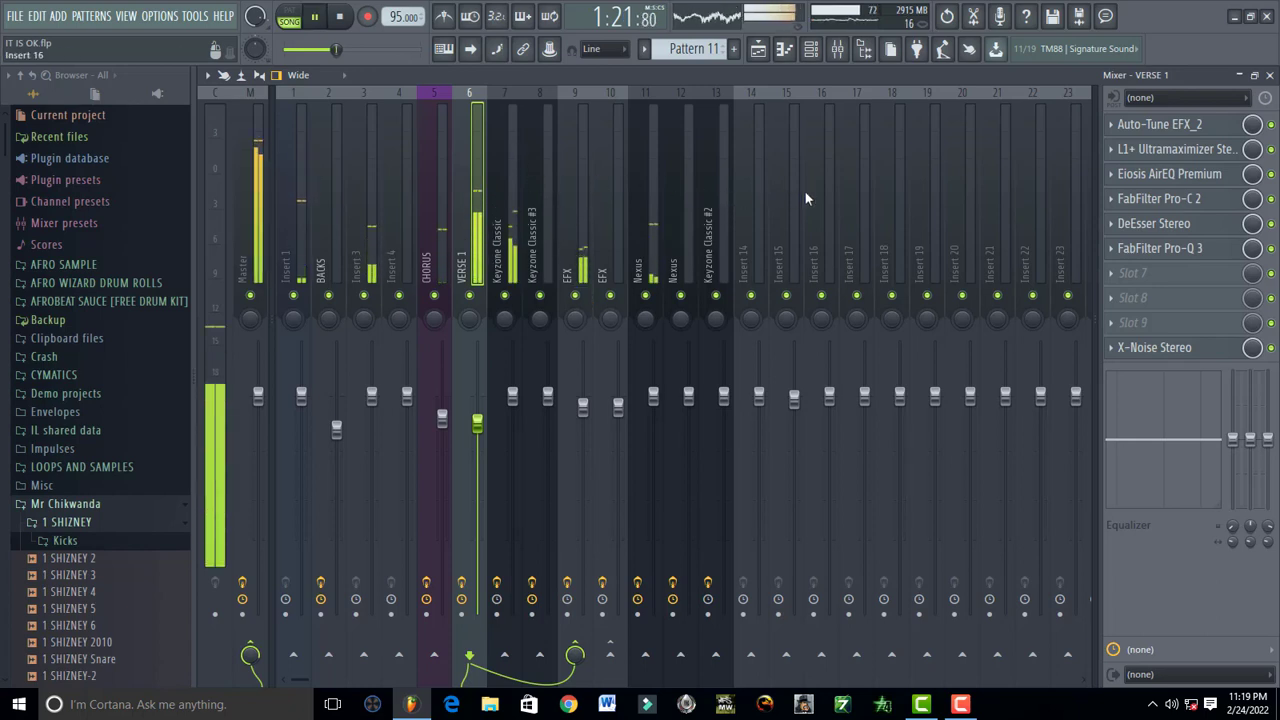
key("space")
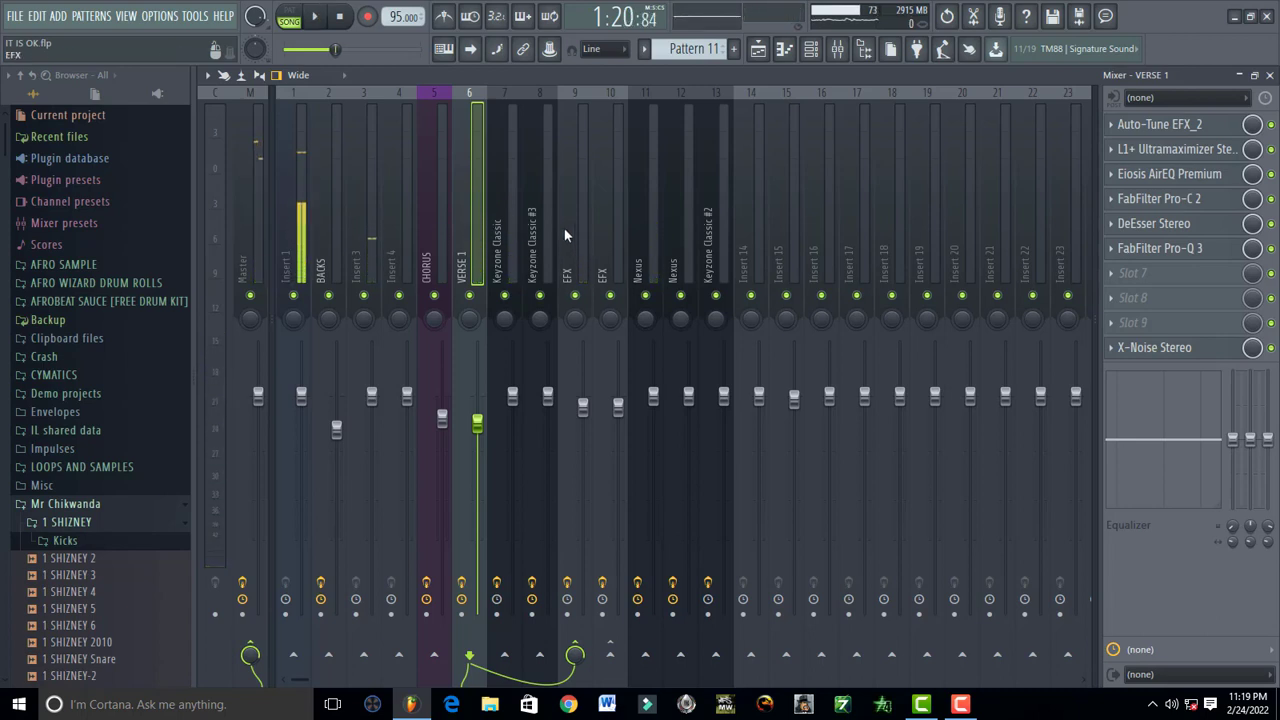
- Open Fruity Reeverb 2 on the EFX track at insert 9, reposition its window, and examine its reverb settings
left_click(560, 219)
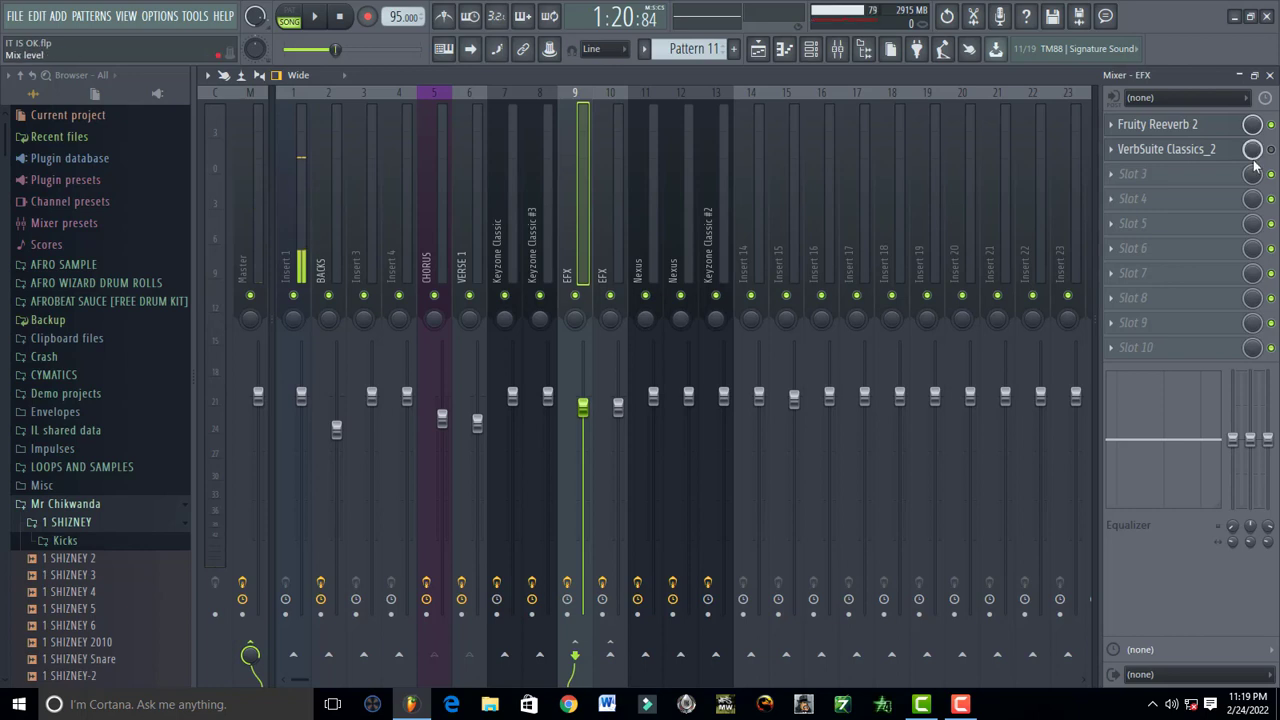
left_click(1179, 129)
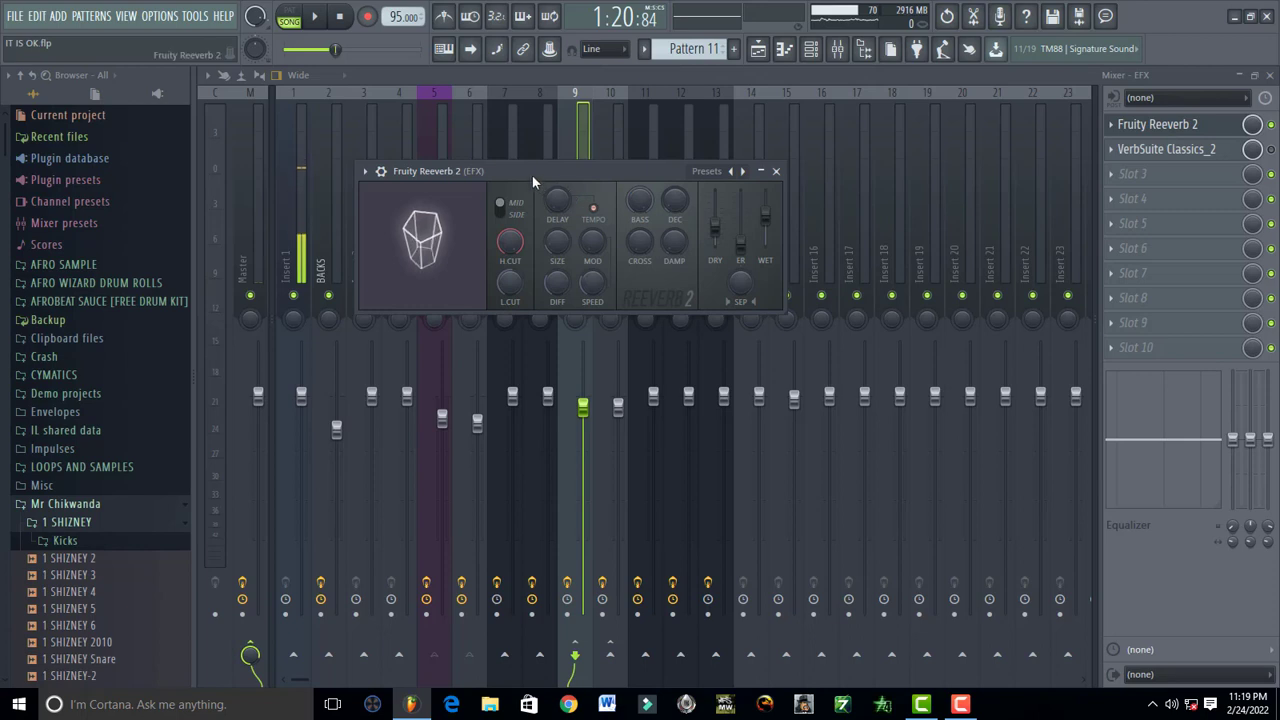
left_click_drag(532, 170, 758, 113)
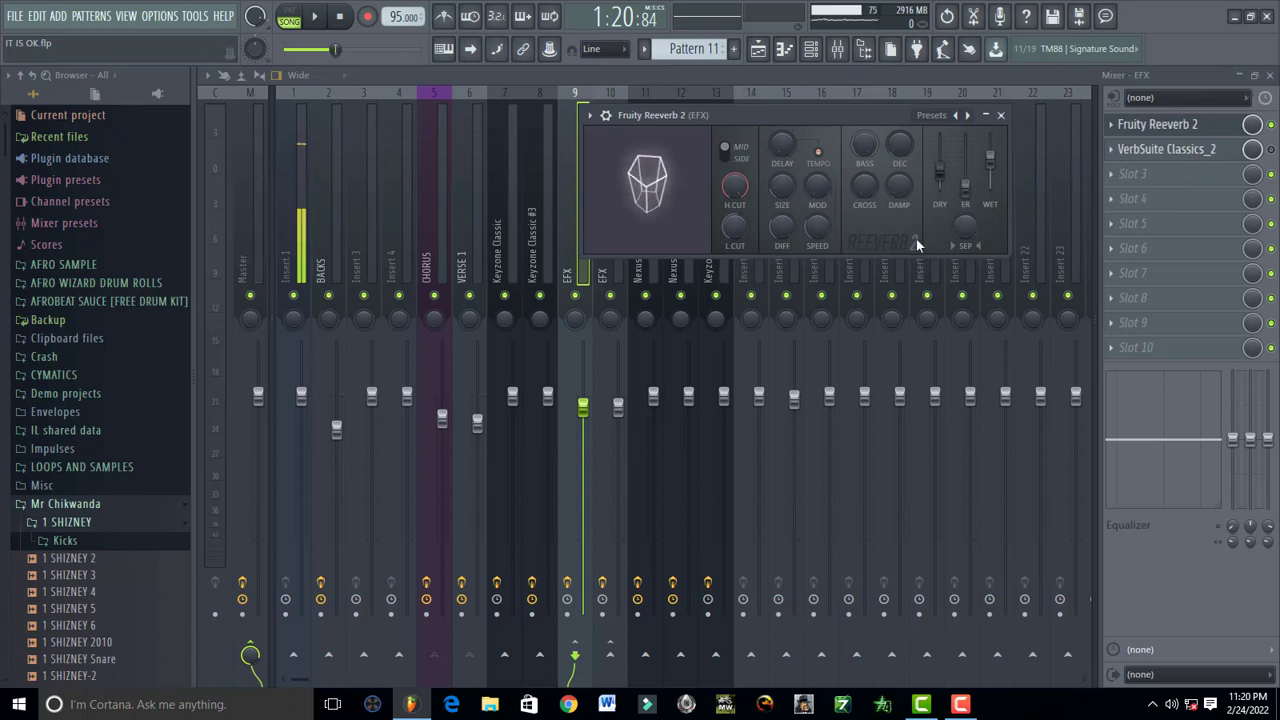
- Play the verse with the insert 9 EFX track soloed, unsolo it, and listen with VERSE 1 soloed instead
key("space")
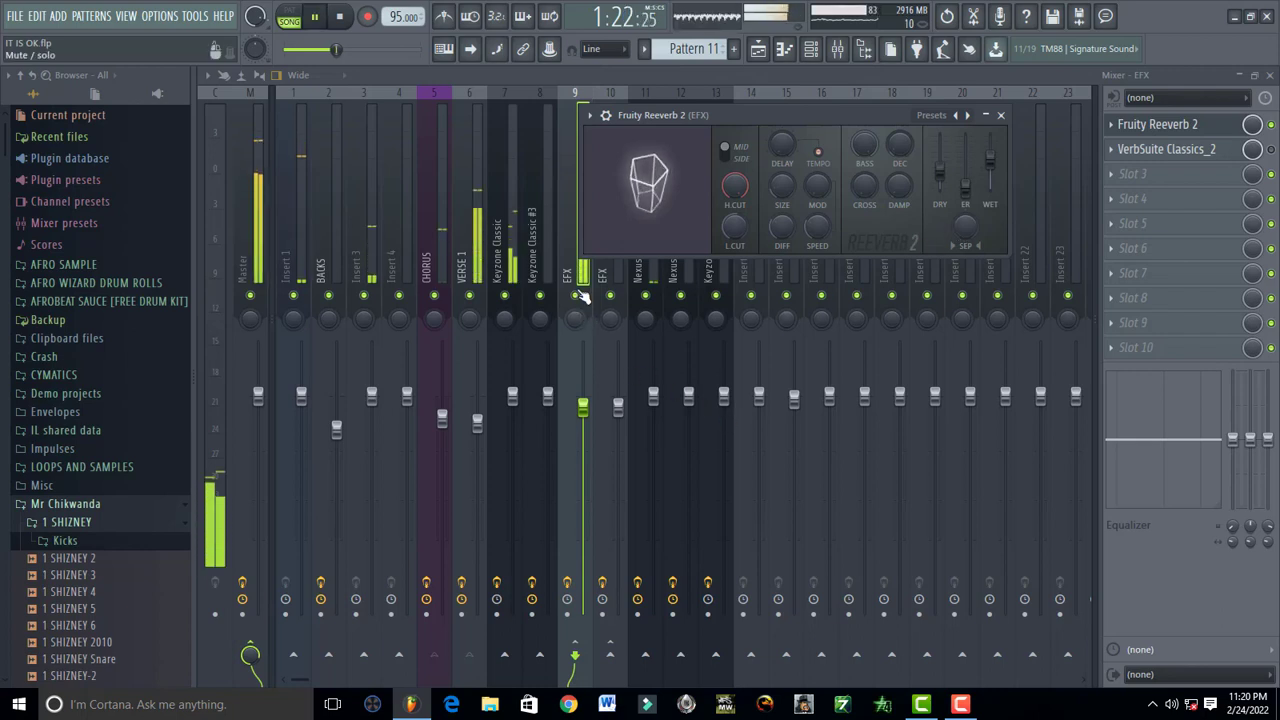
right_click(577, 296)
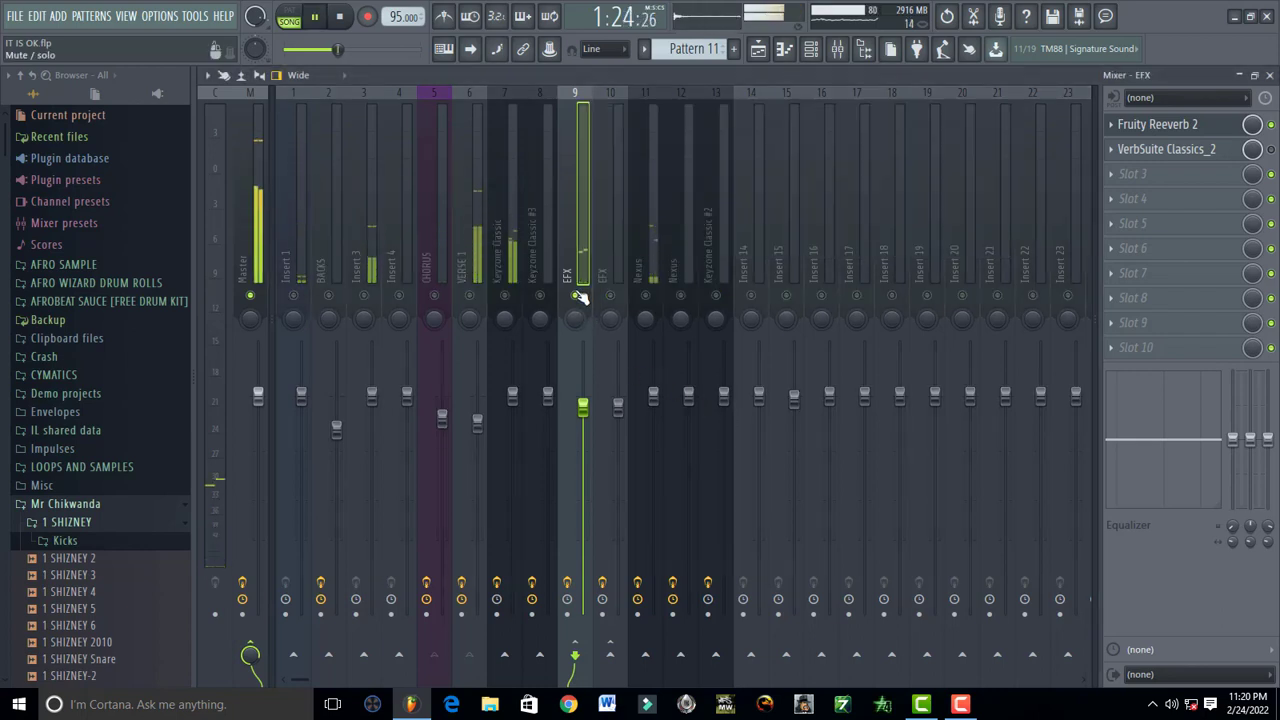
right_click(577, 296)
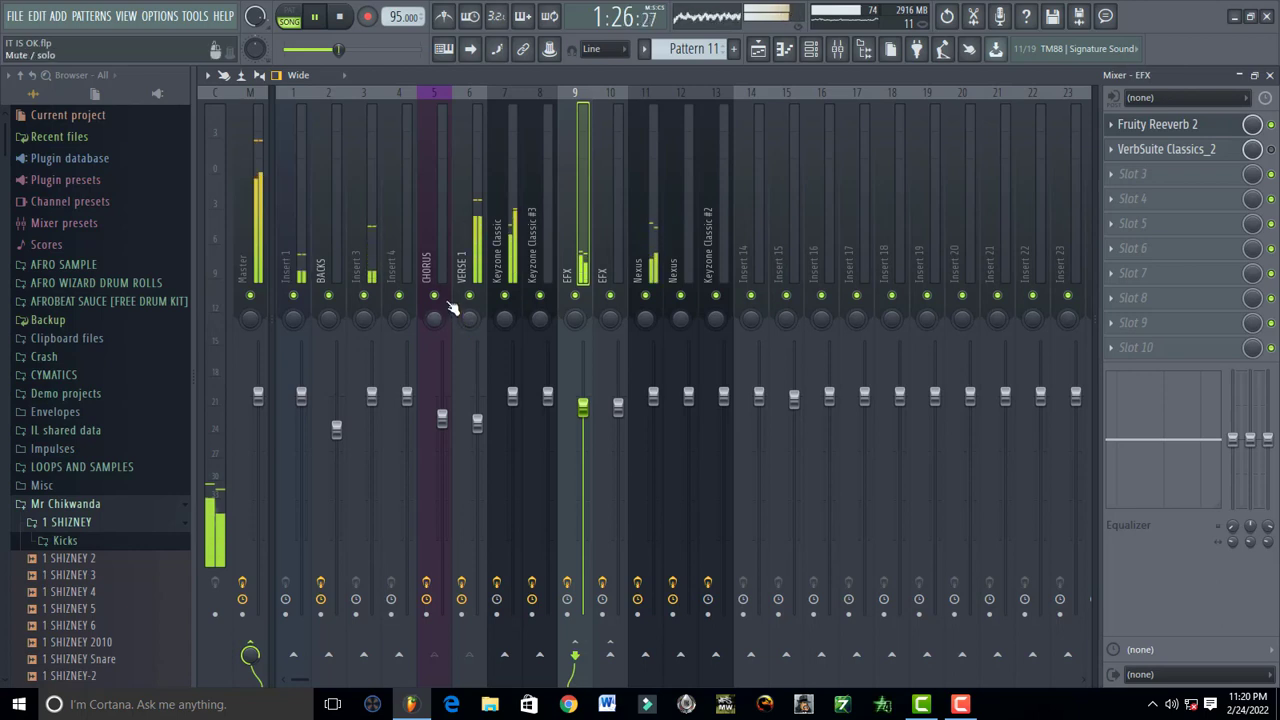
right_click(469, 296)
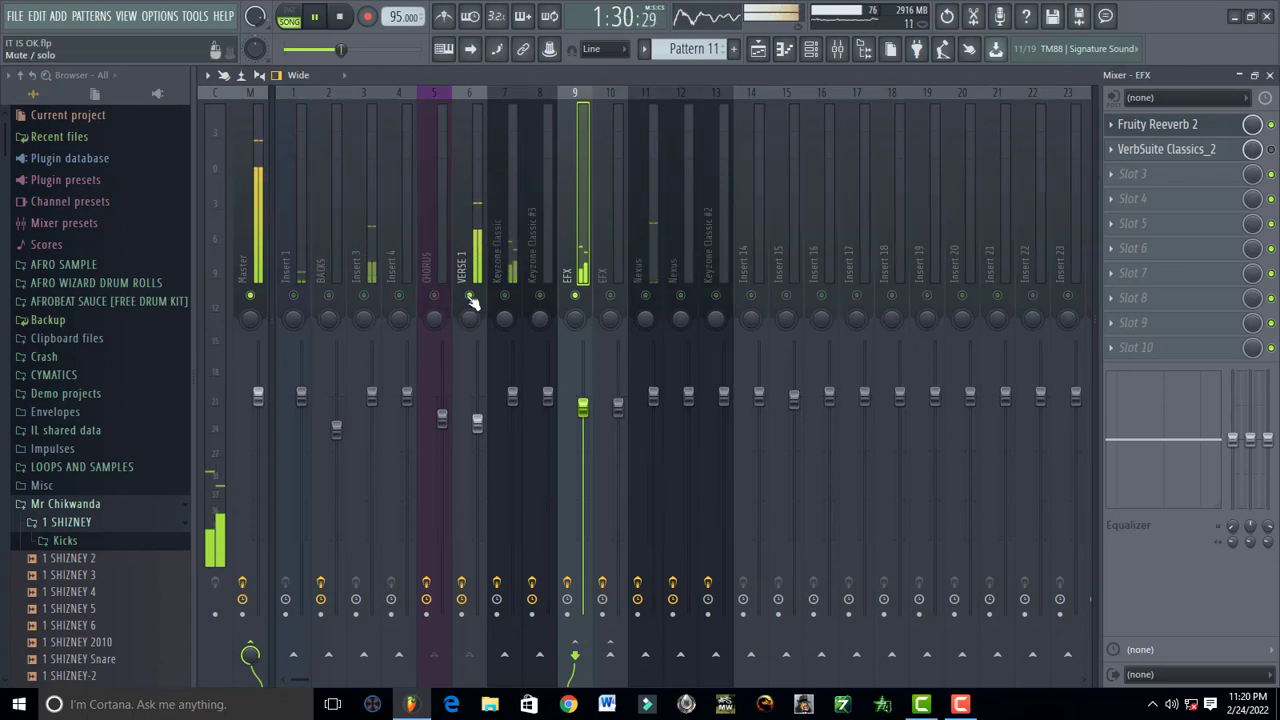
key("space")
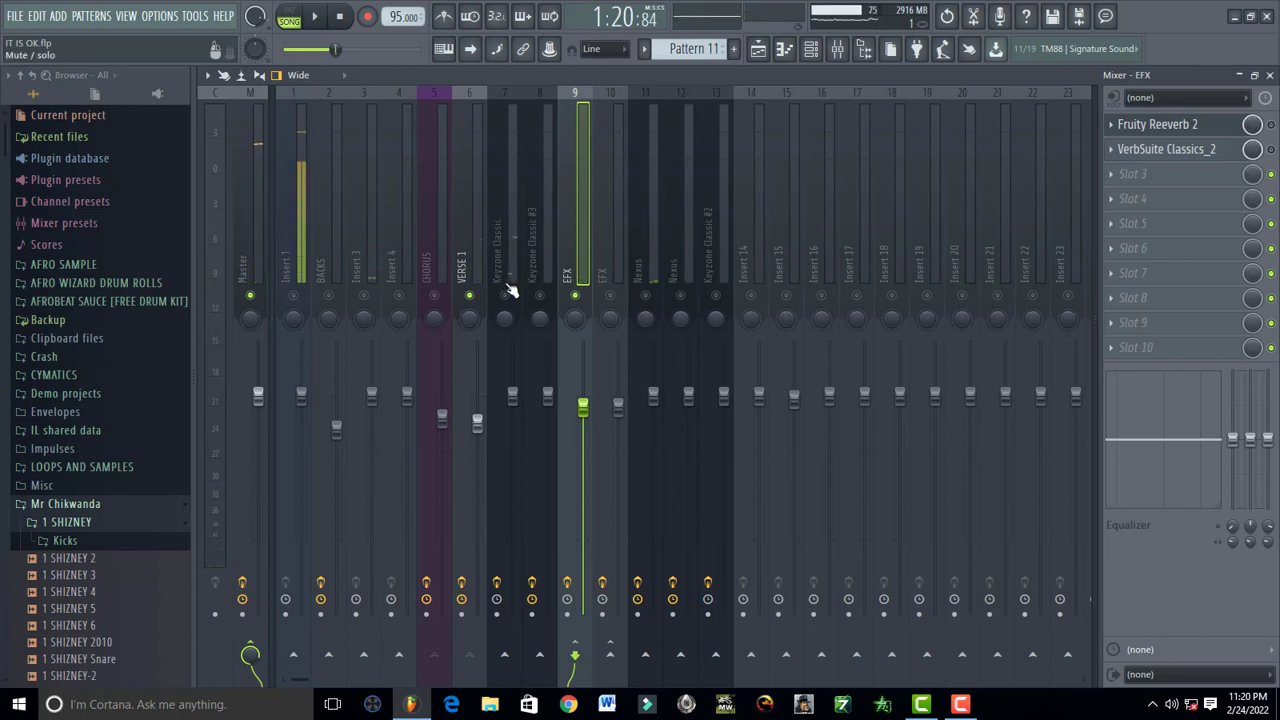
- Compare the soloed VERSE 1 playback with Fruity Reeverb 2 bypassed on the EFX track against playback with it re-enabled
key("space")
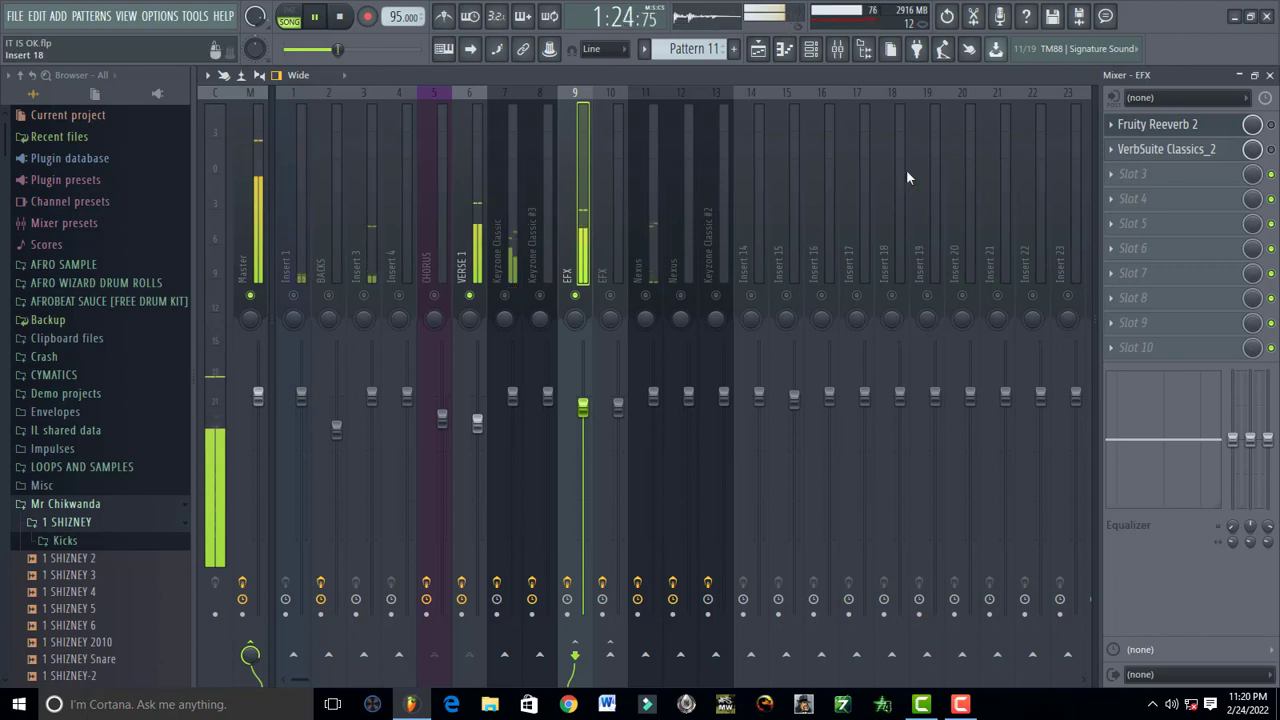
key("space")
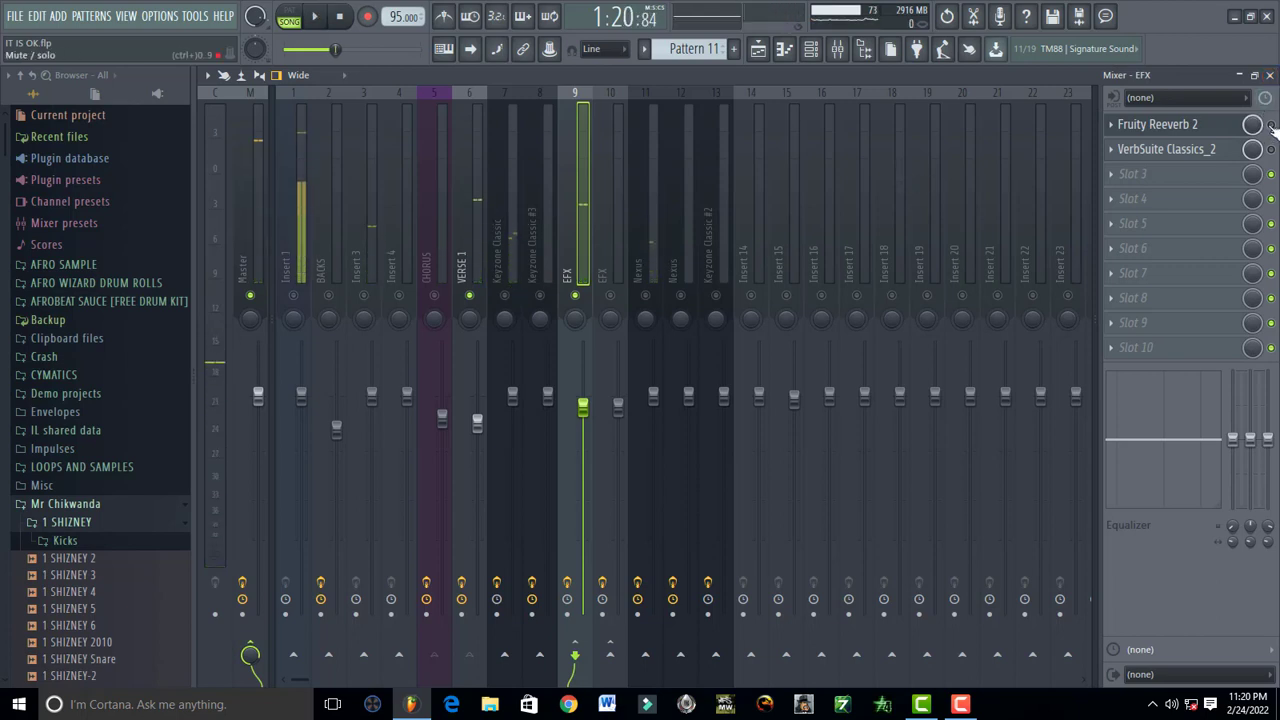
right_click(1272, 126)
left_click(1272, 126)
left_click(1272, 126)
key("space")
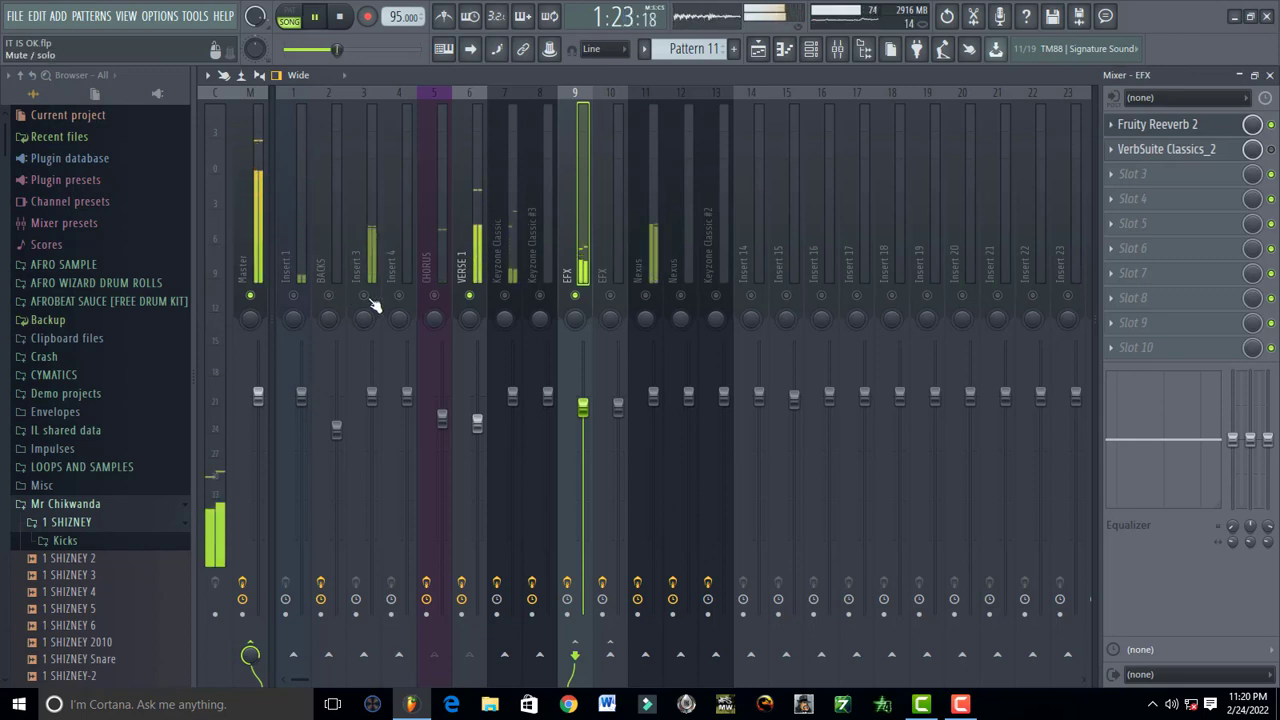
key("space")
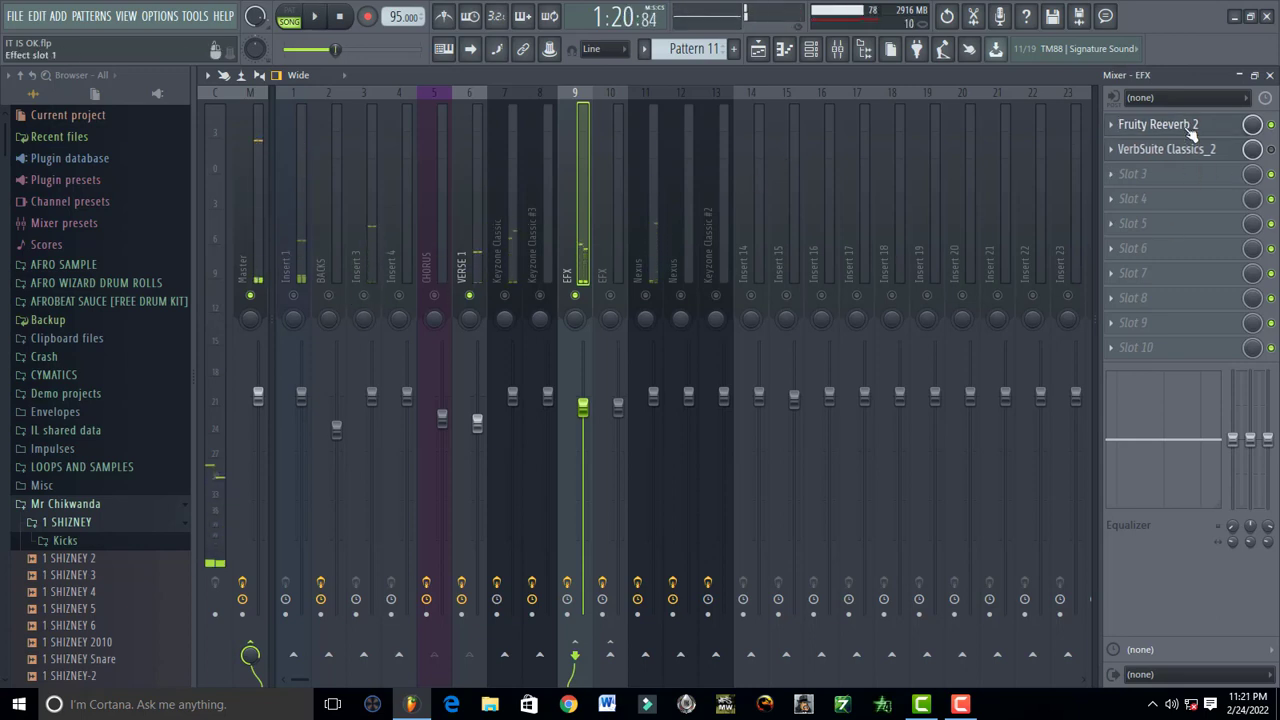
- Reopen Fruity Reeverb 2 to examine its room size and other settings, close it, and unsolo VERSE 1
left_click(1185, 127)
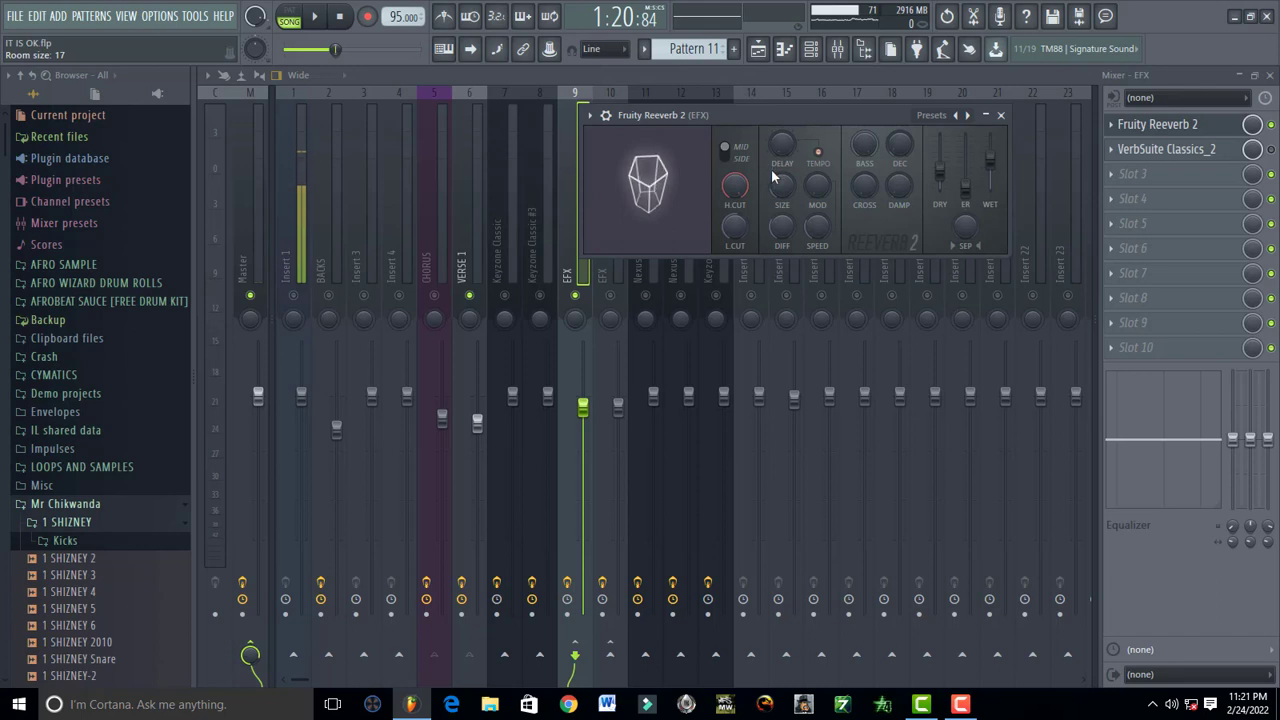
left_click(1002, 117)
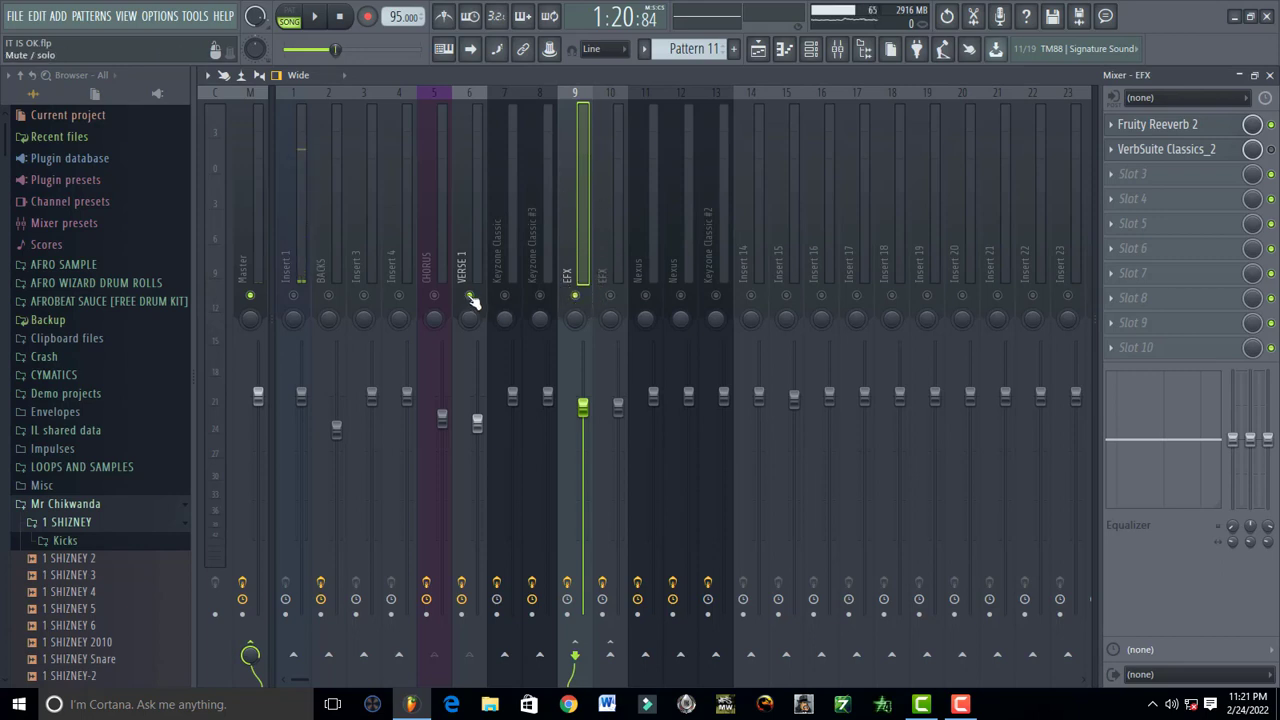
right_click(470, 297)
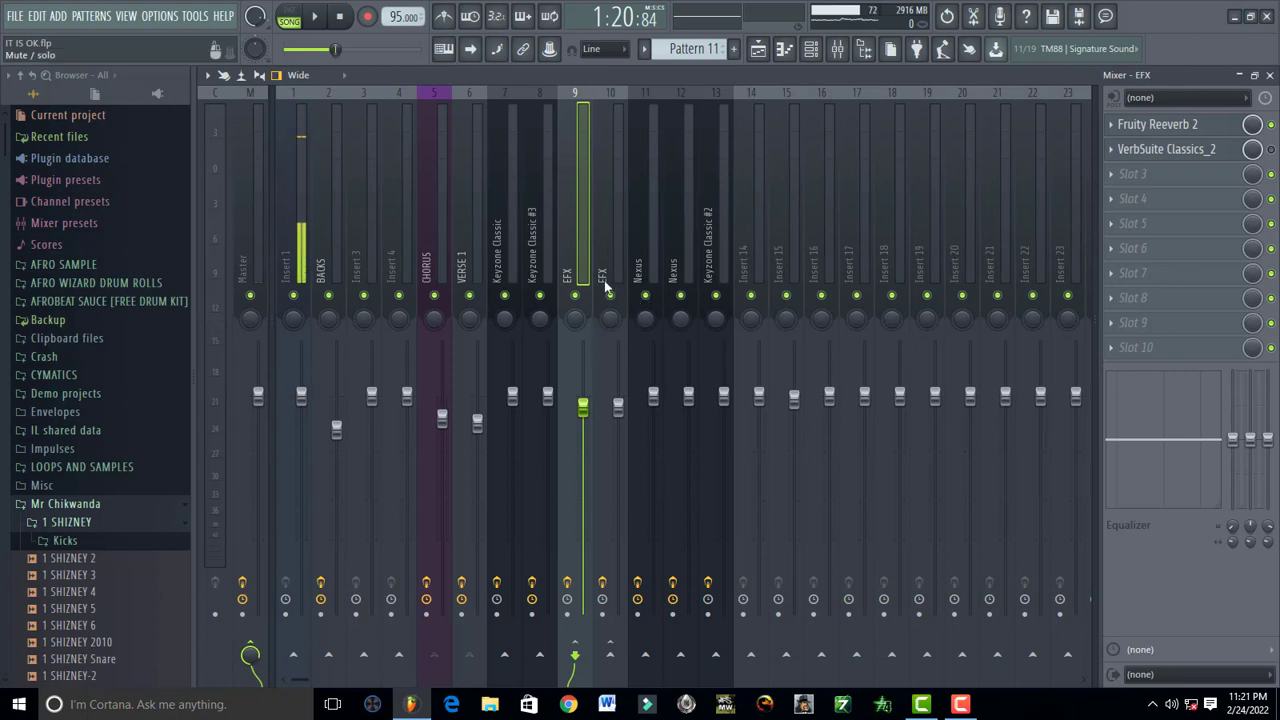
left_click(600, 227)
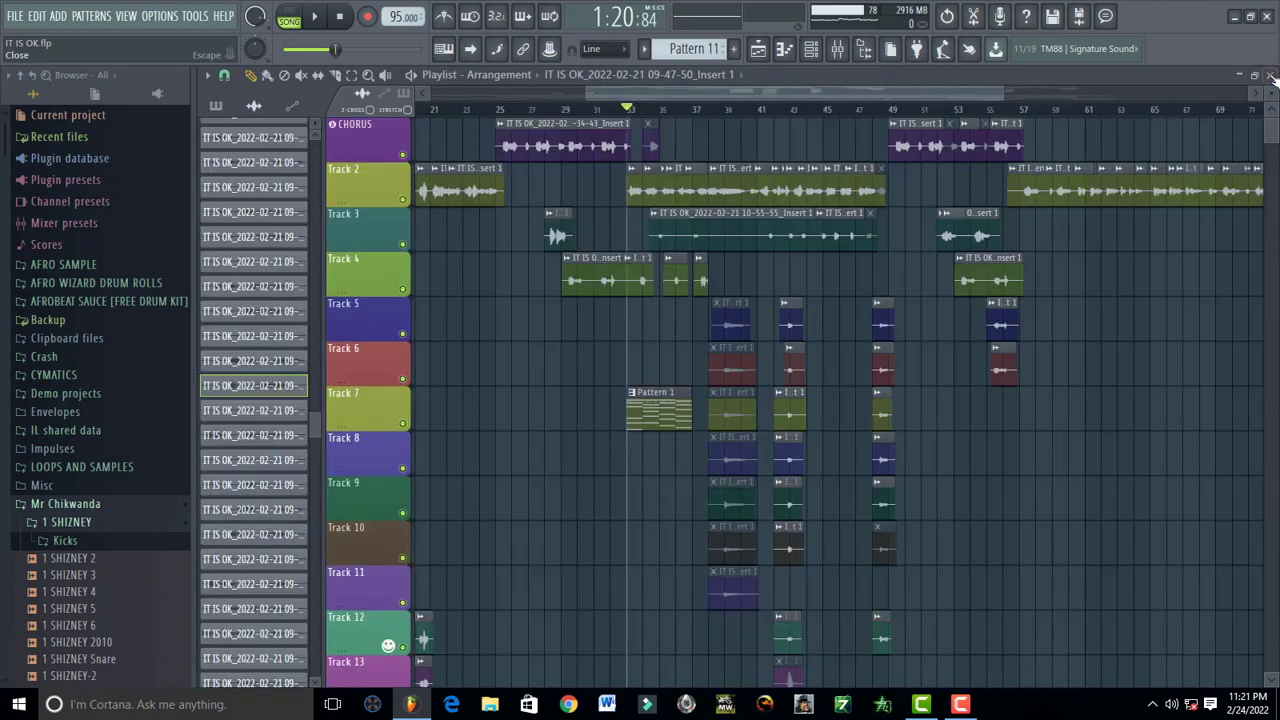
- Play the song from the chorus at bar 49, check the track levels in the mixer, and stop playback
left_click(1269, 75)
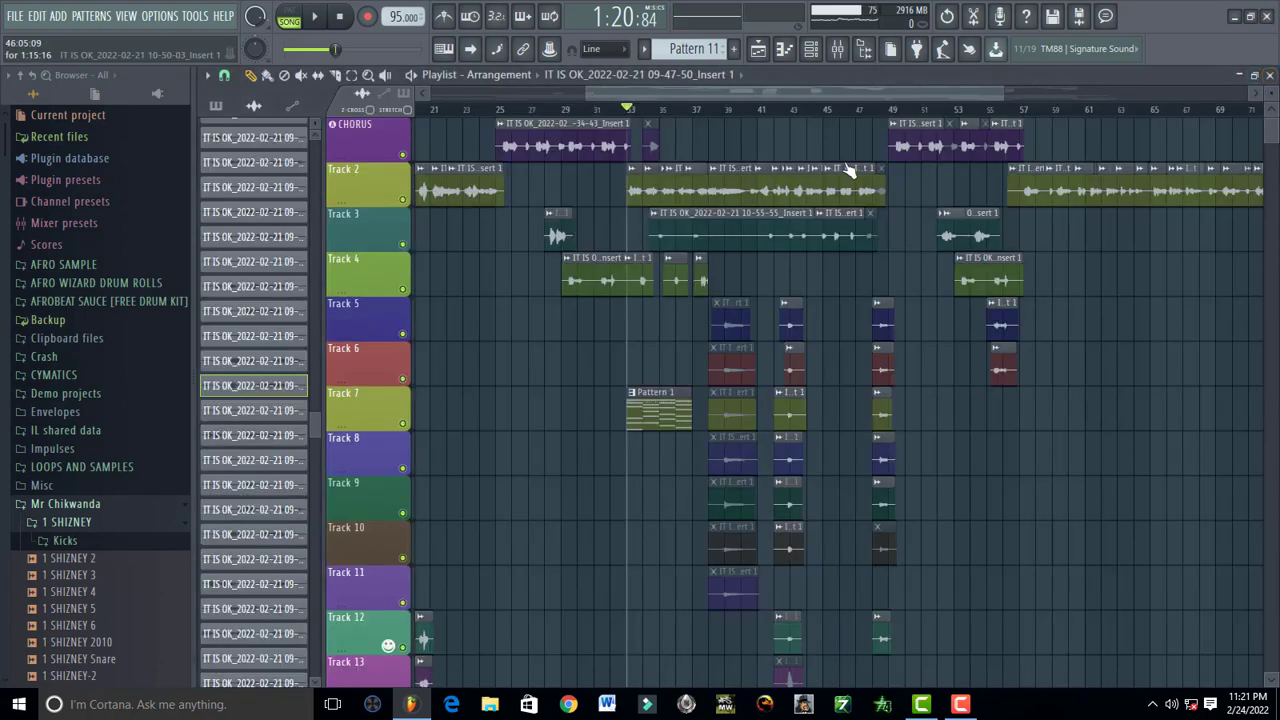
left_click(894, 111)
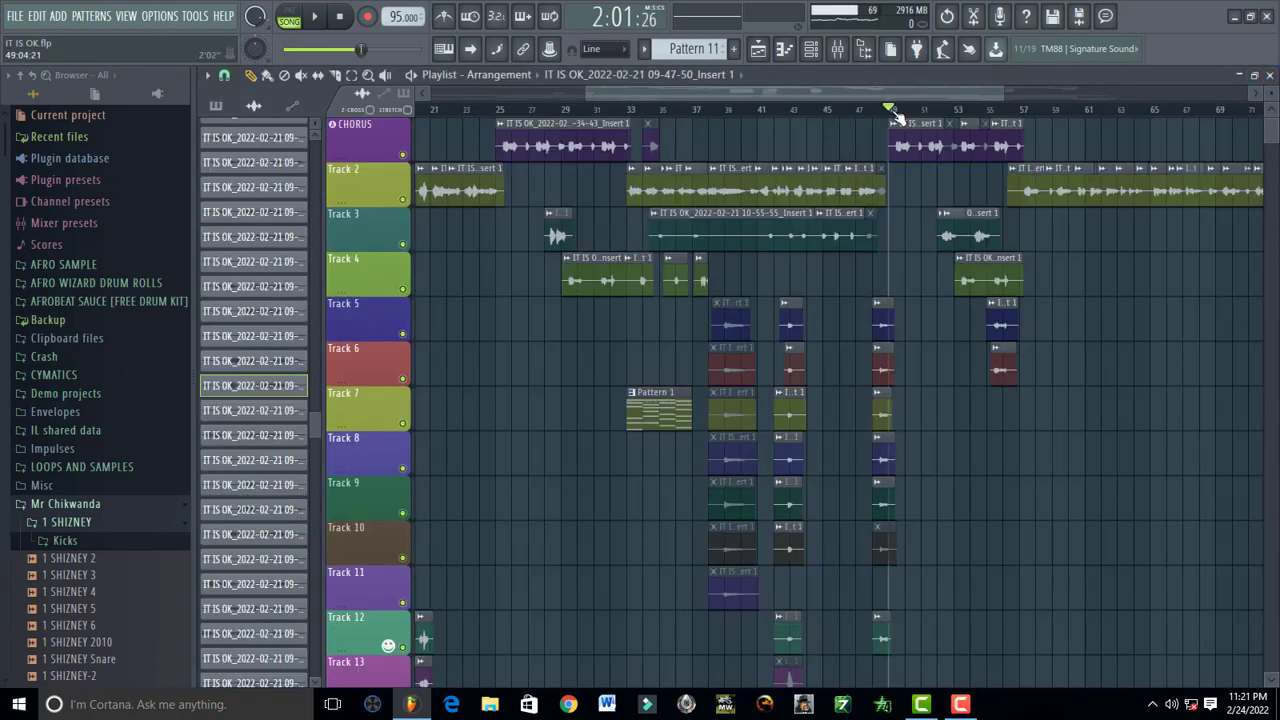
key("space")
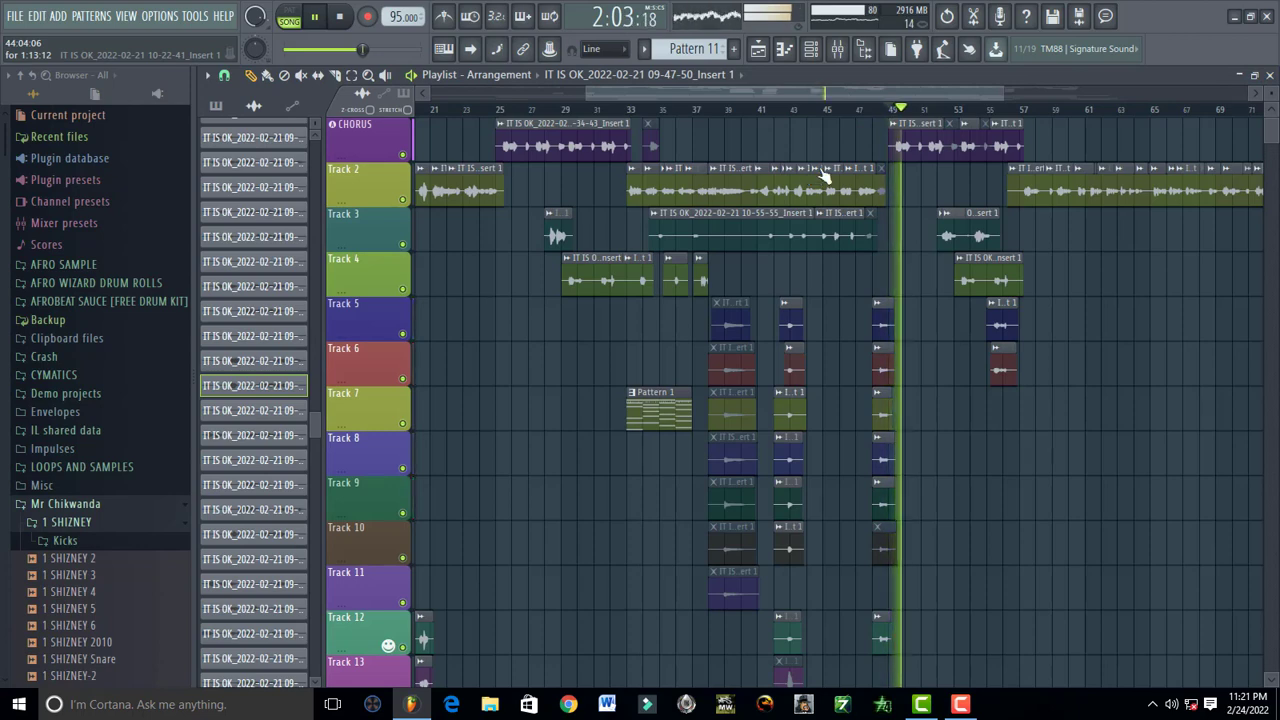
left_click(838, 48)
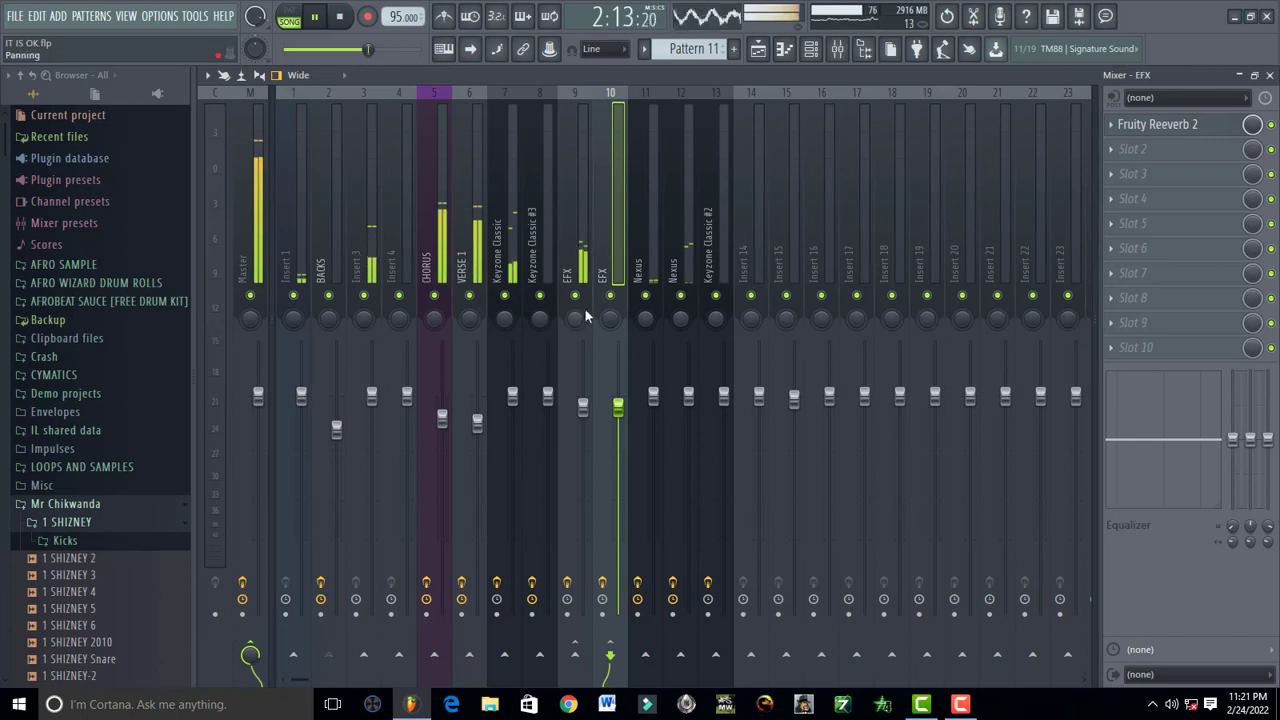
key("space")
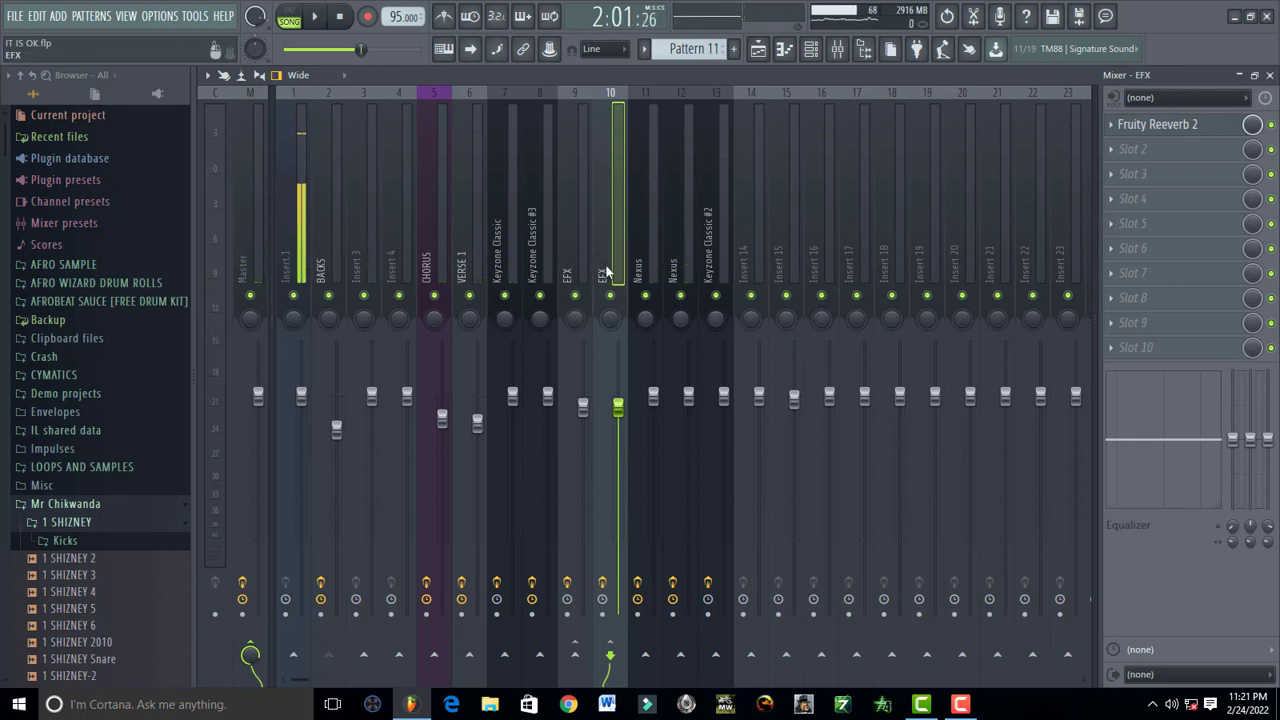
- Select the BACKS mixer track to view its plugin chain and send, and play the backing vocals around bar 42 in the playlist
left_click(322, 266)
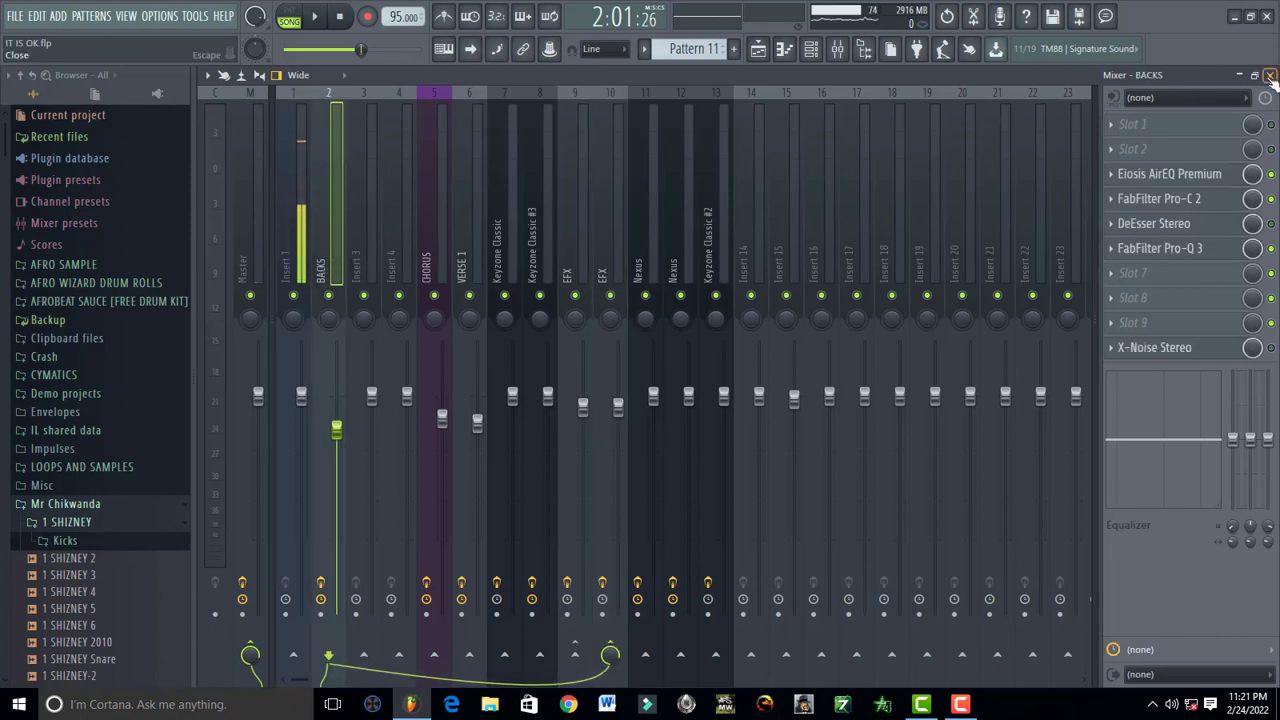
key("F5")
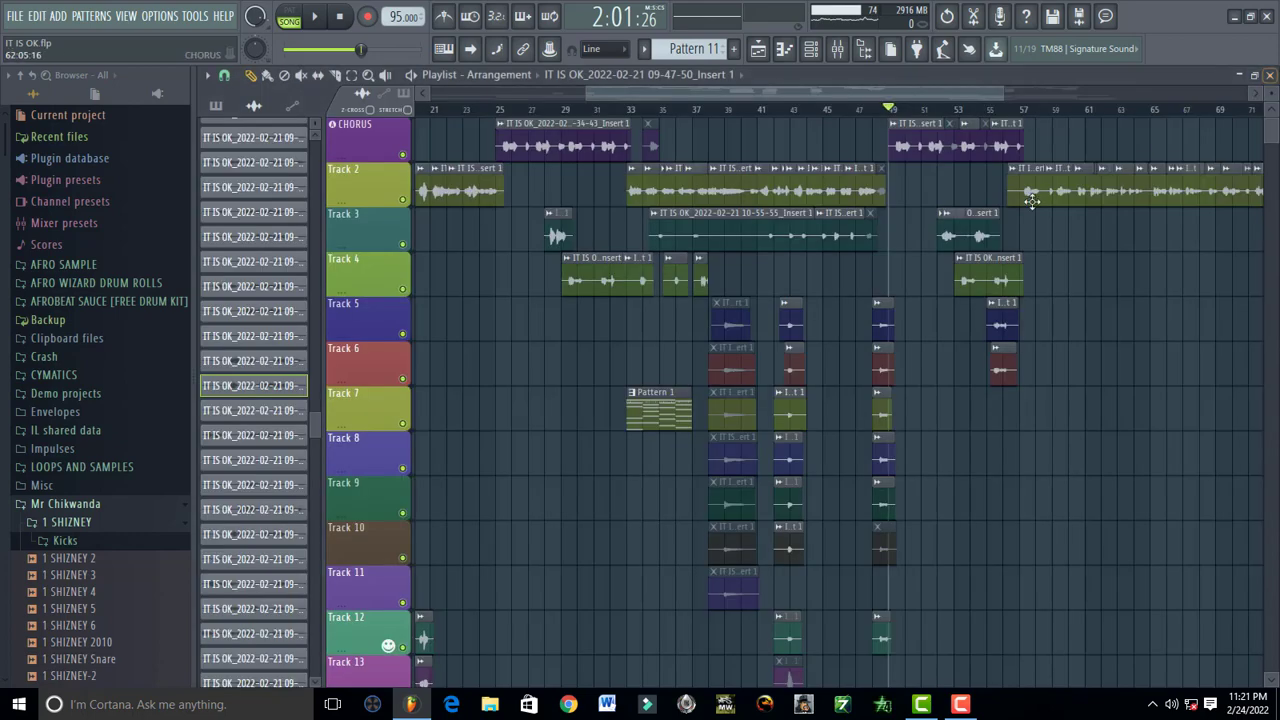
left_click(880, 112)
left_click(774, 110)
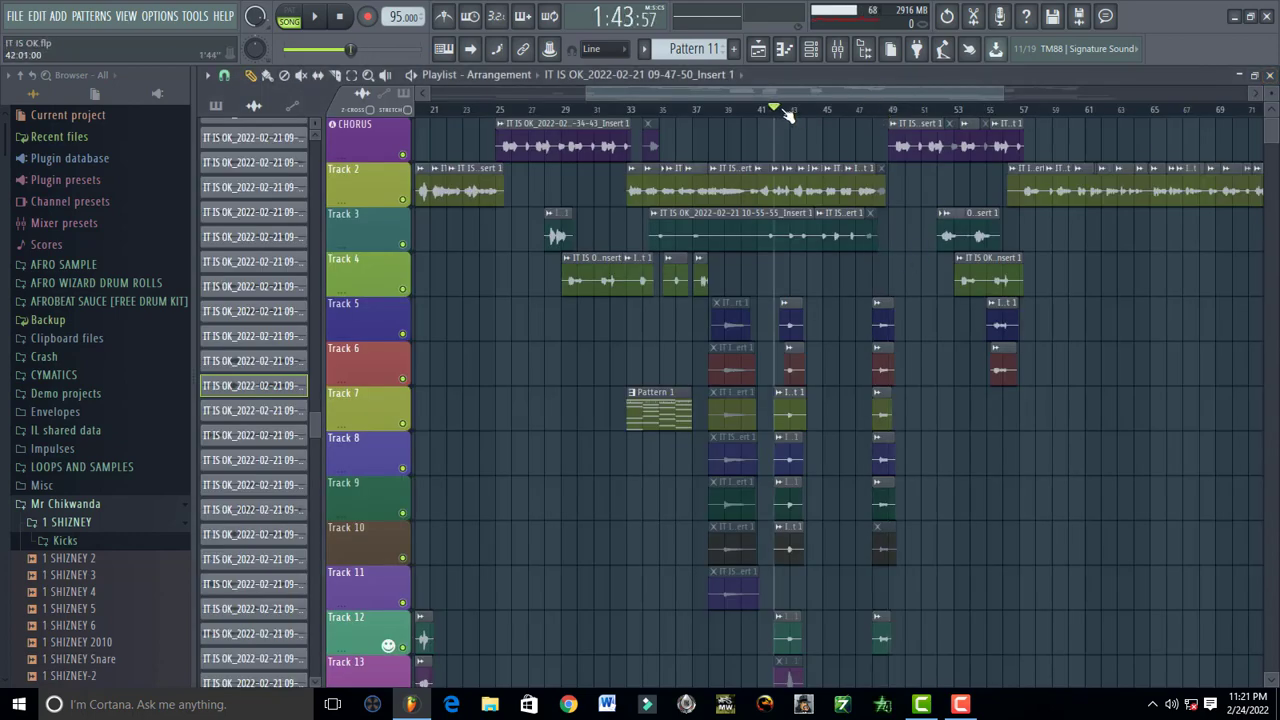
left_click(790, 110)
key("space")
left_click(791, 112)
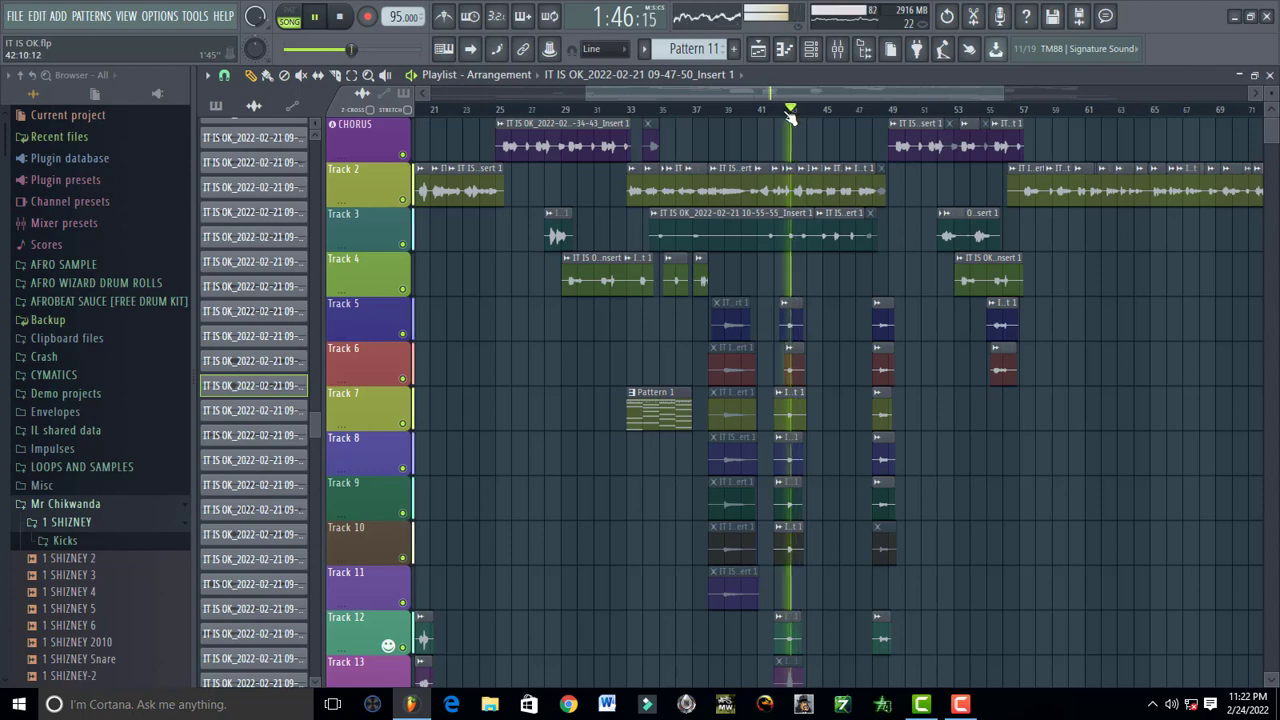
left_click(781, 112)
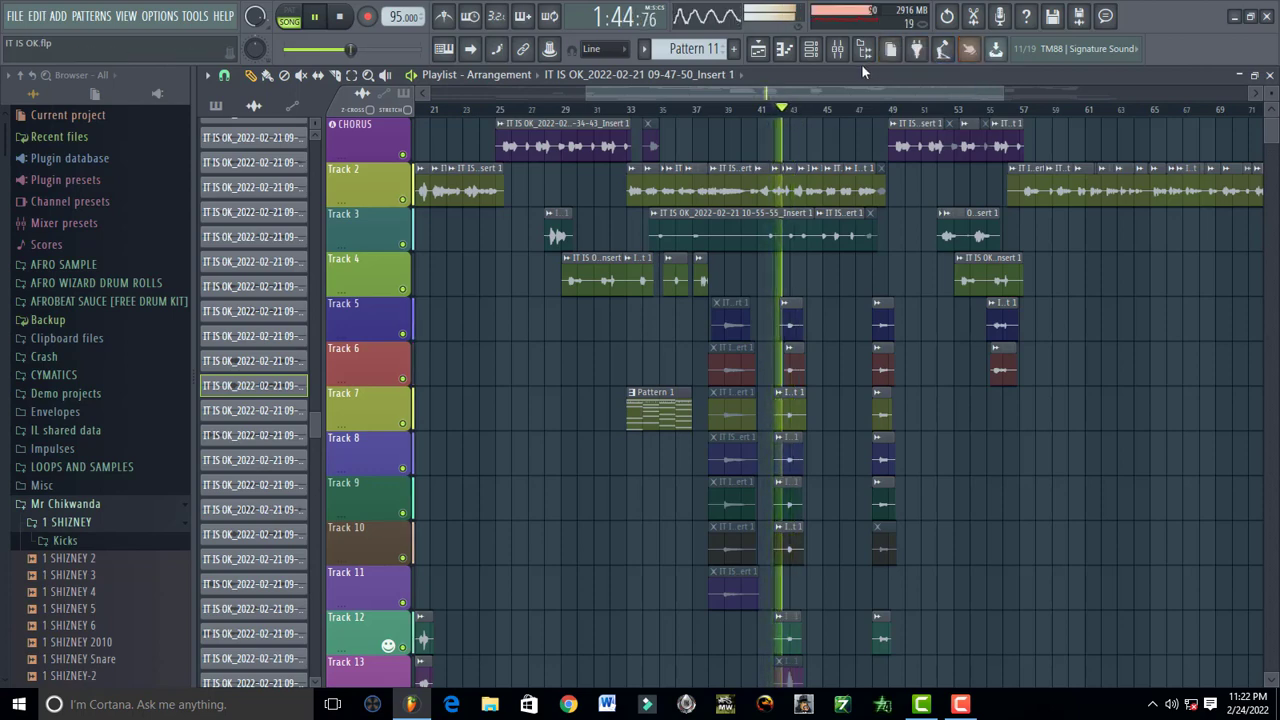
- Replay the backing vocals while checking the BACKS and insert 10 EFX levels in the mixer, and inspect the CHORUS track's plugins and send
left_click(838, 49)
key("space")
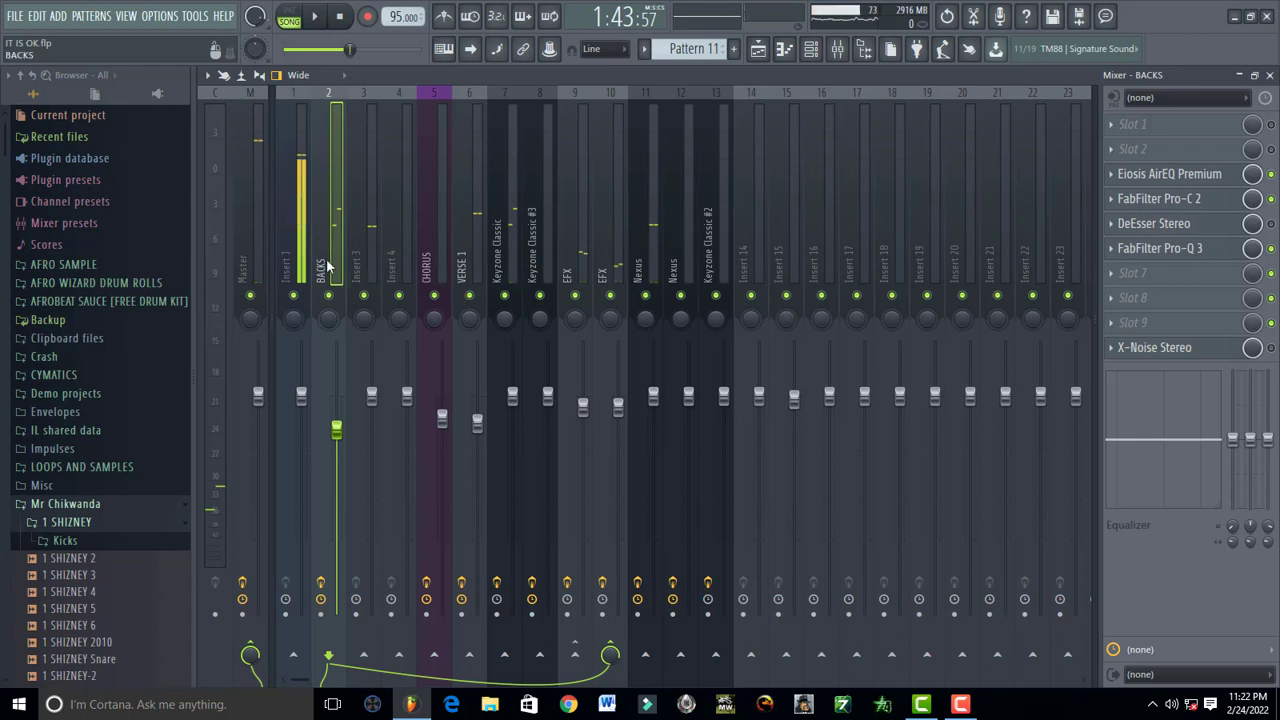
key("space")
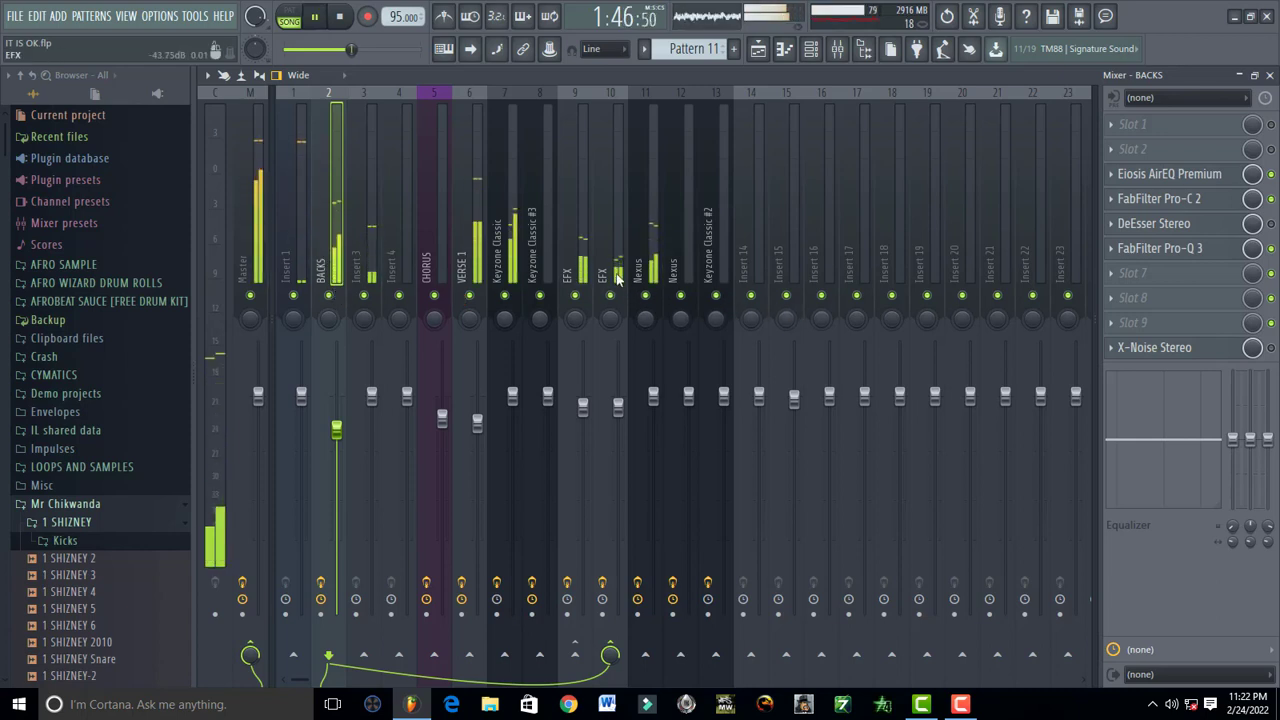
key("space")
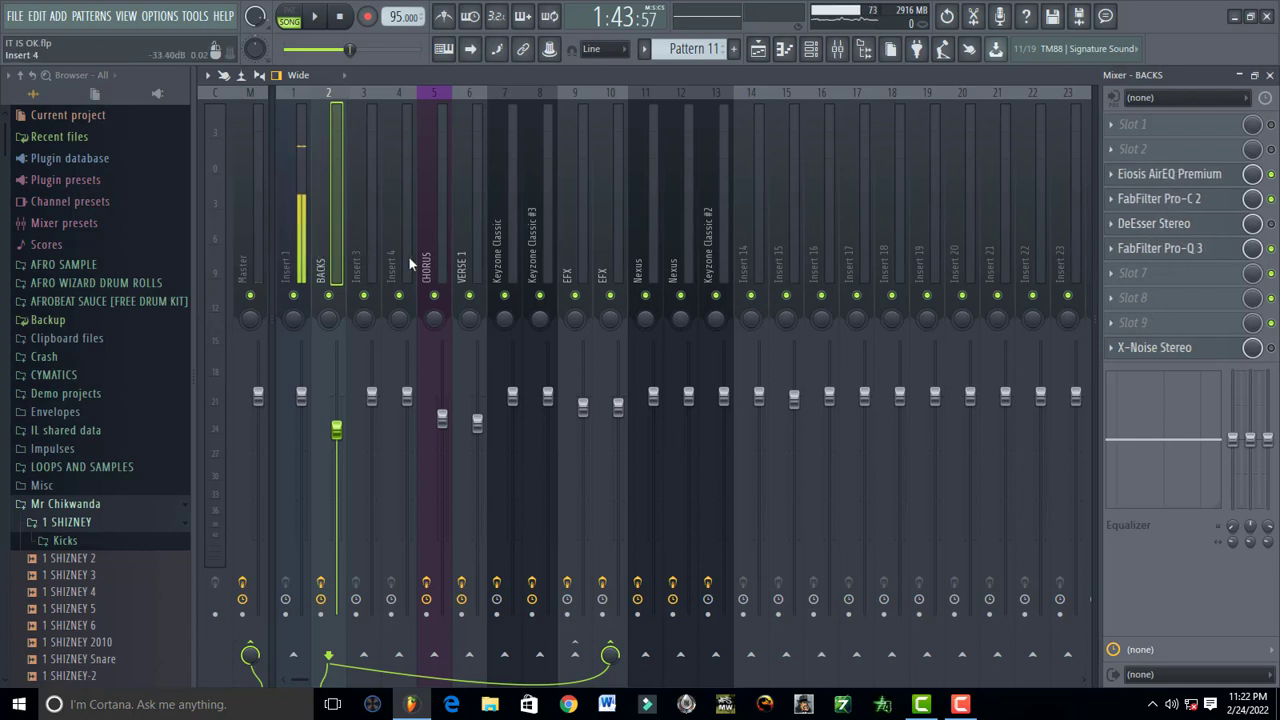
left_click(438, 252)
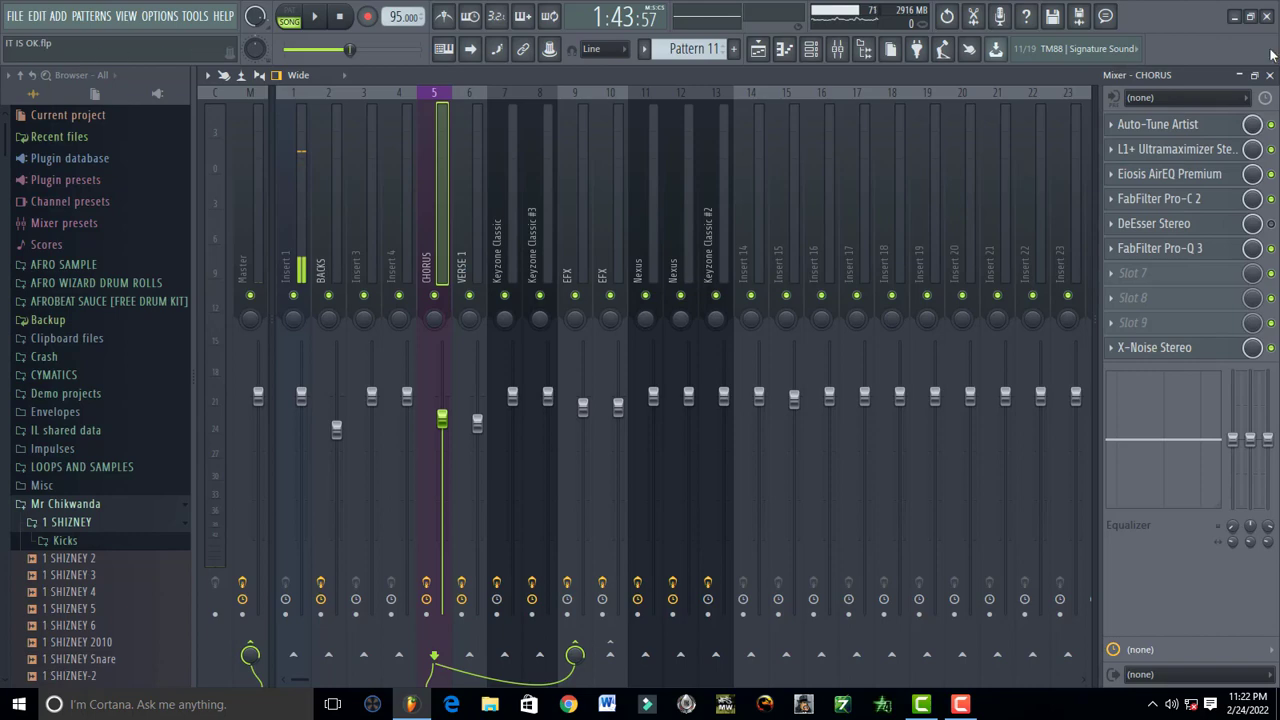
left_click(1270, 76)
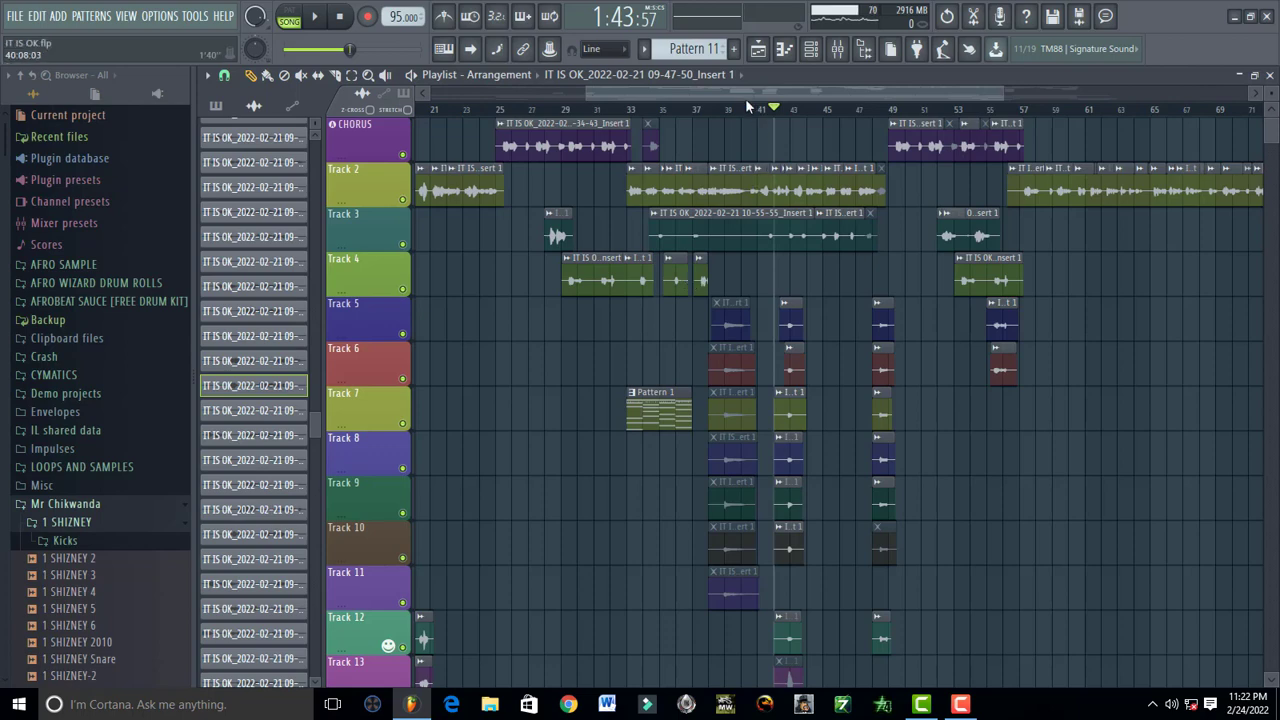
- Return to the start of the song, play the opening chorus, and stop playback
left_click_drag(734, 90, 530, 119)
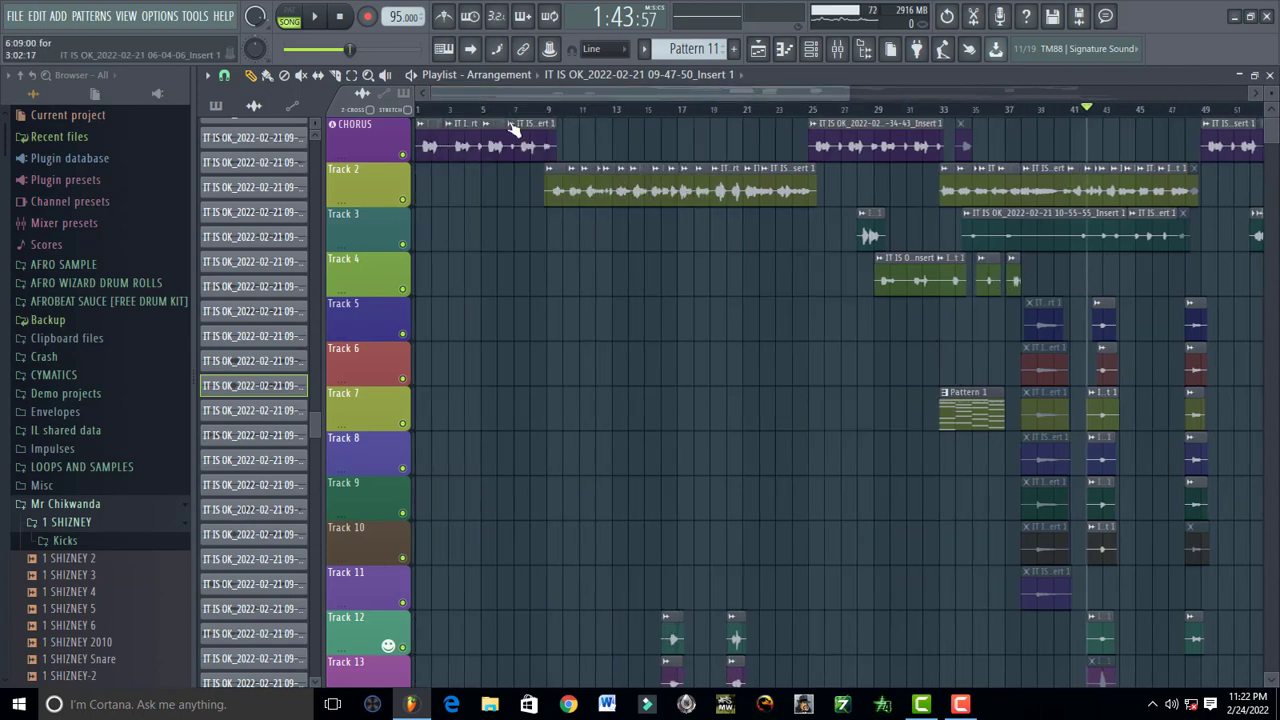
left_click(341, 20)
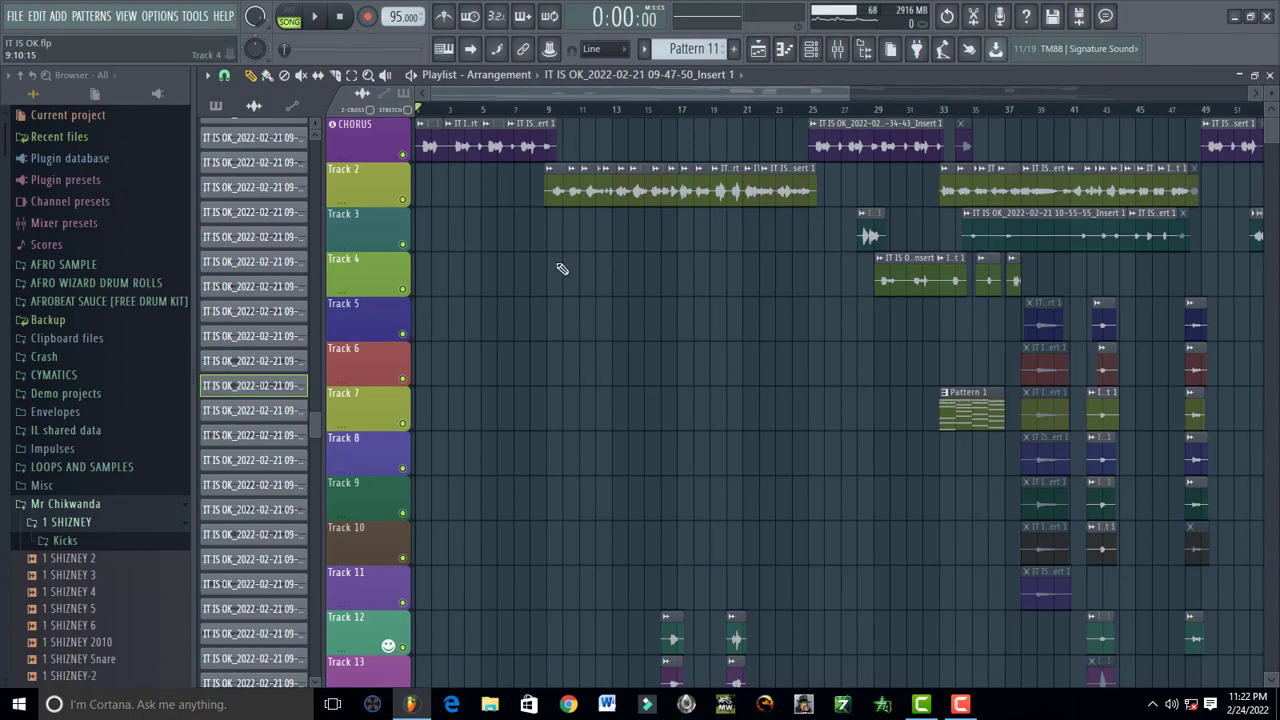
key("space")
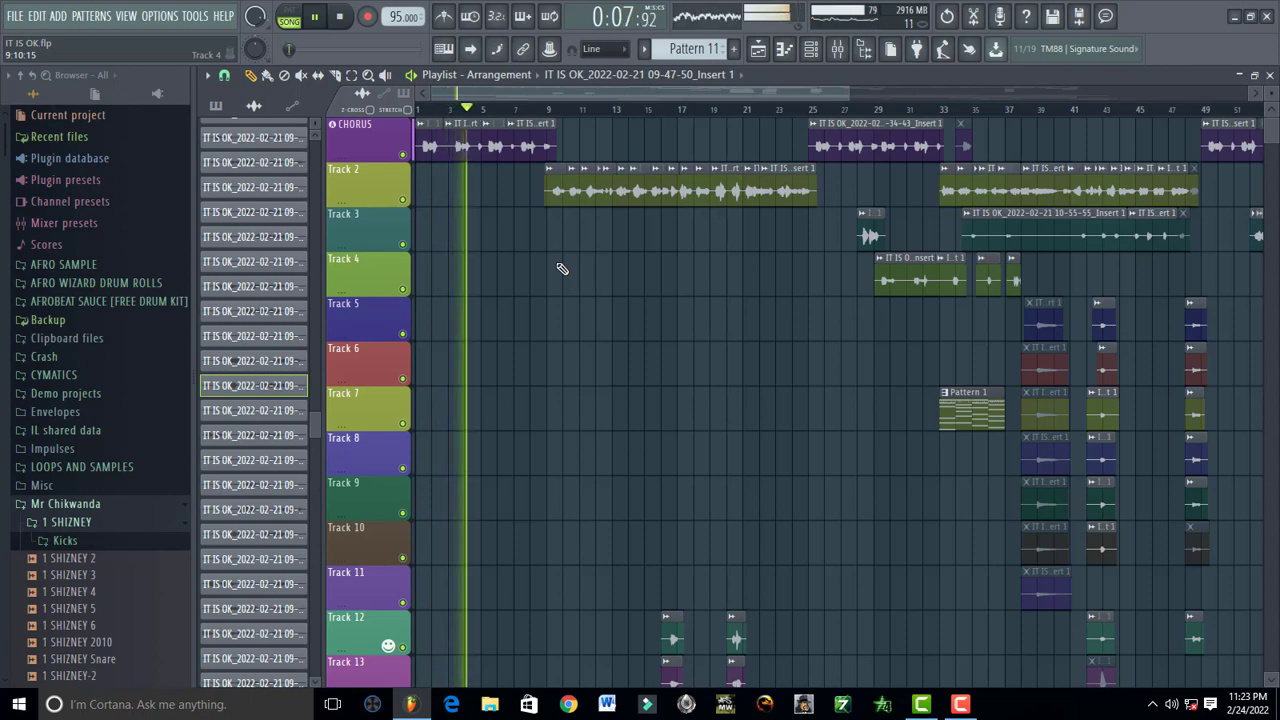
key("space")
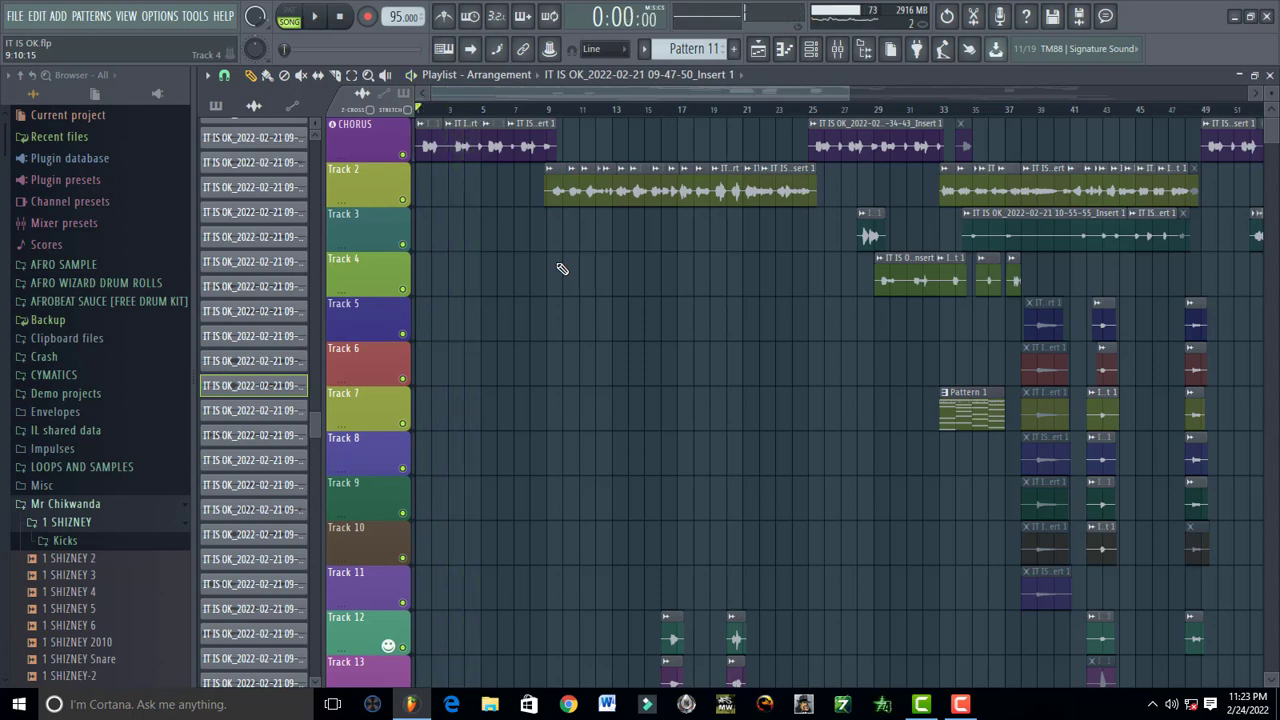